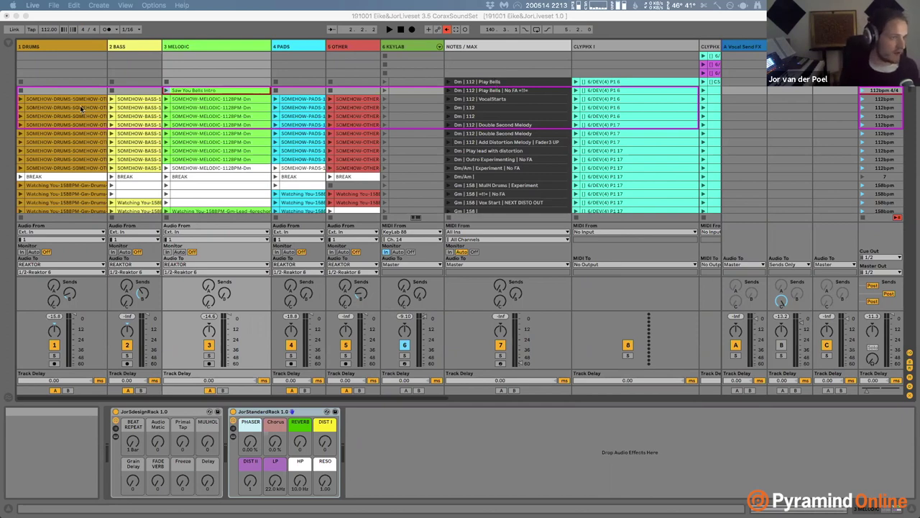
Open the Link/MIDI preferences and look through the control surface scripts available for slot 2 without changing the selection.
{"action": "left_click", "coordinate": [255, 24]}
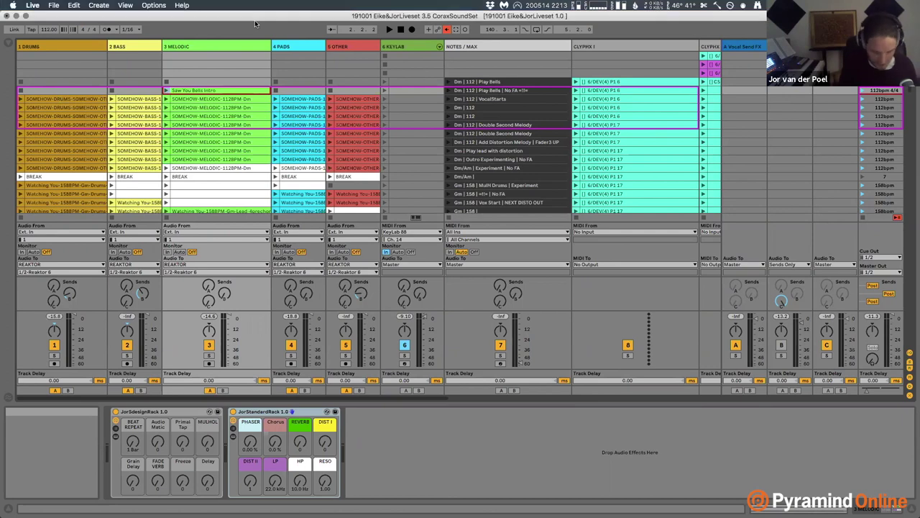
{"action": "key", "text": "super+comma"}
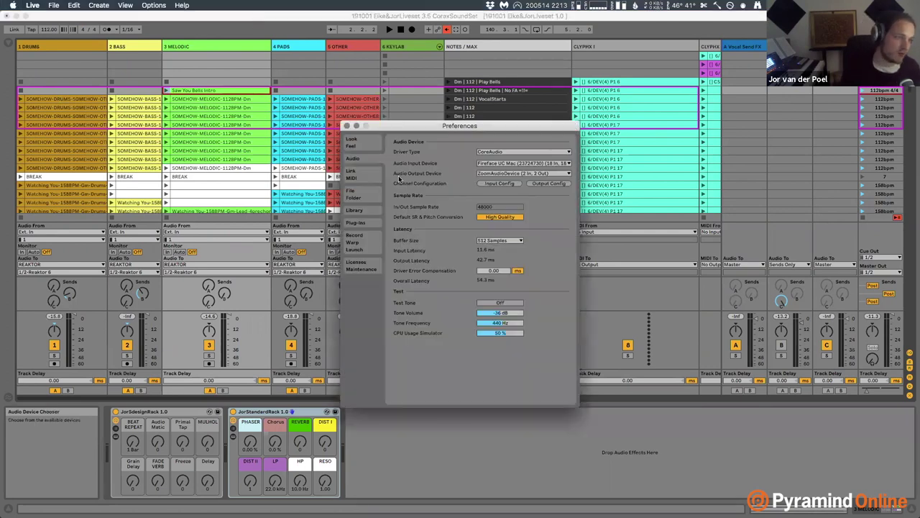
{"action": "left_click", "coordinate": [361, 174]}
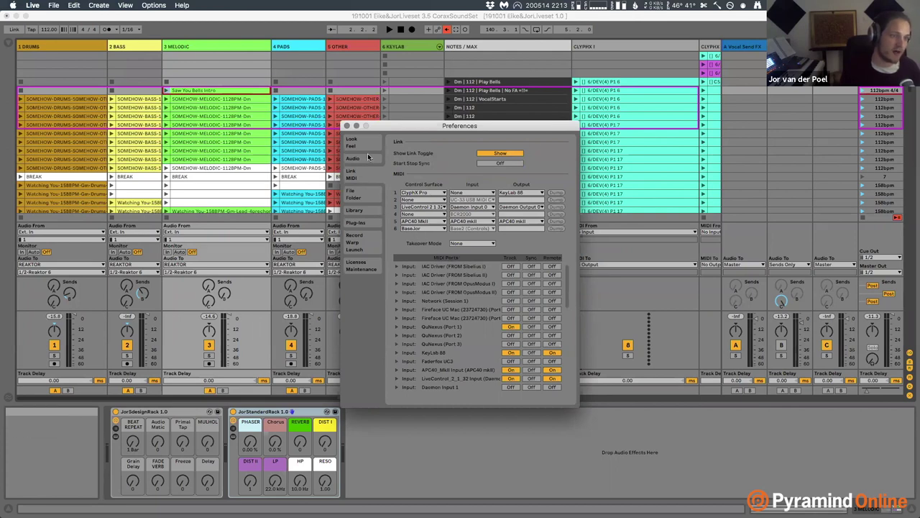
{"action": "left_click_drag", "start_coordinate": [467, 128], "coordinate": [465, 102]}
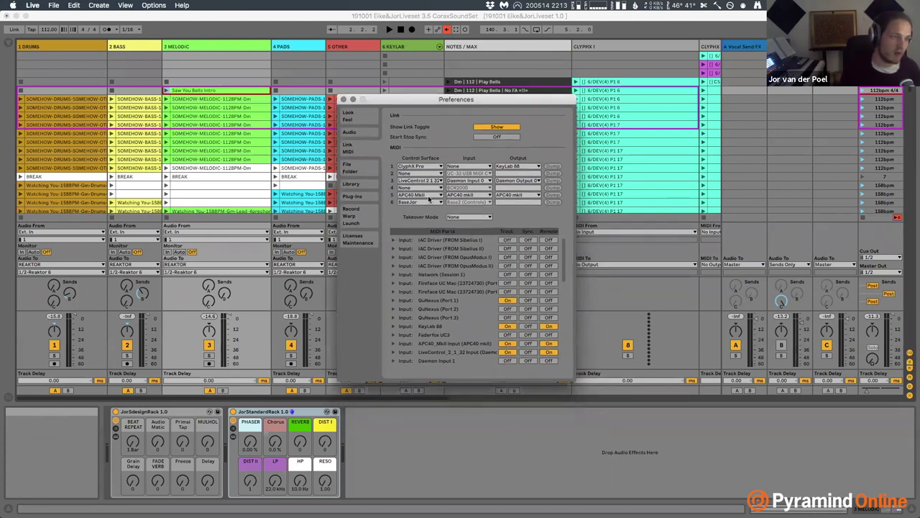
{"action": "left_click", "coordinate": [427, 174]}
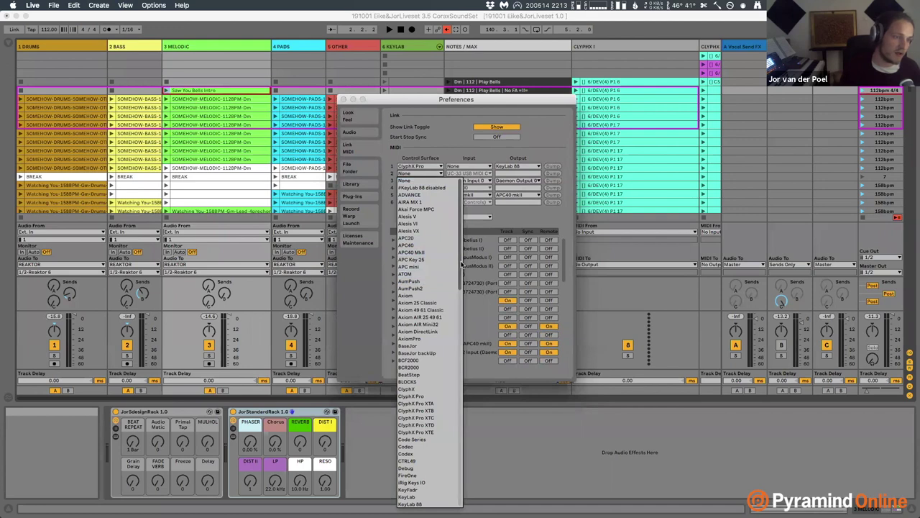
{"action": "left_click_drag", "start_coordinate": [464, 264], "coordinate": [488, 236]}
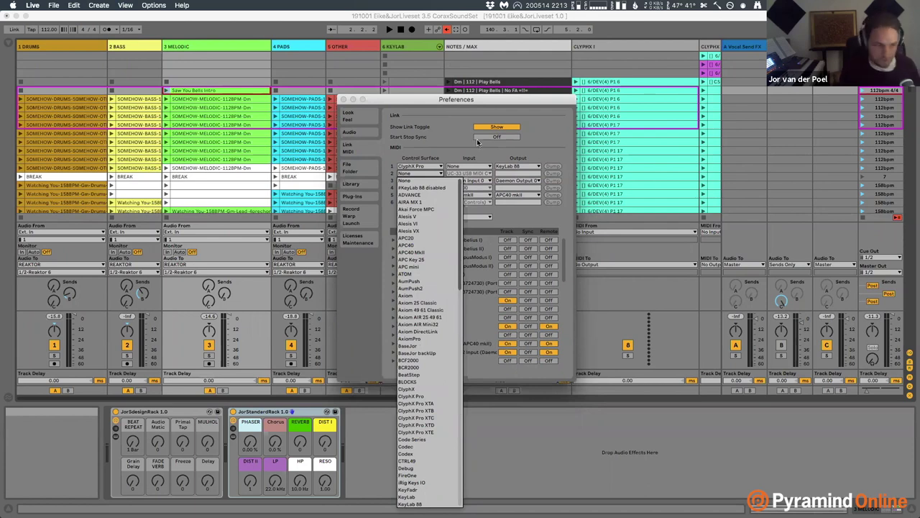
{"action": "left_click", "coordinate": [443, 124]}
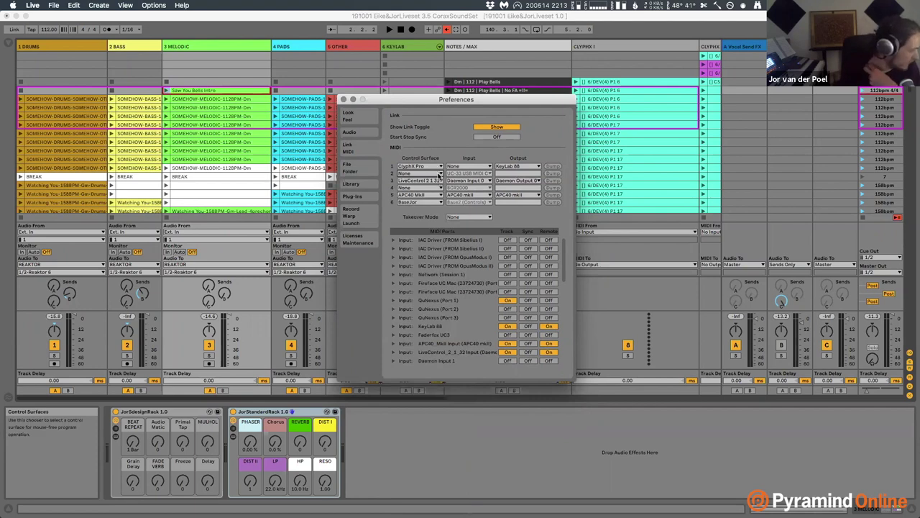
Move the Preferences window clear of the session tracks, and close it.
{"action": "left_click_drag", "start_coordinate": [471, 101], "coordinate": [604, 172]}
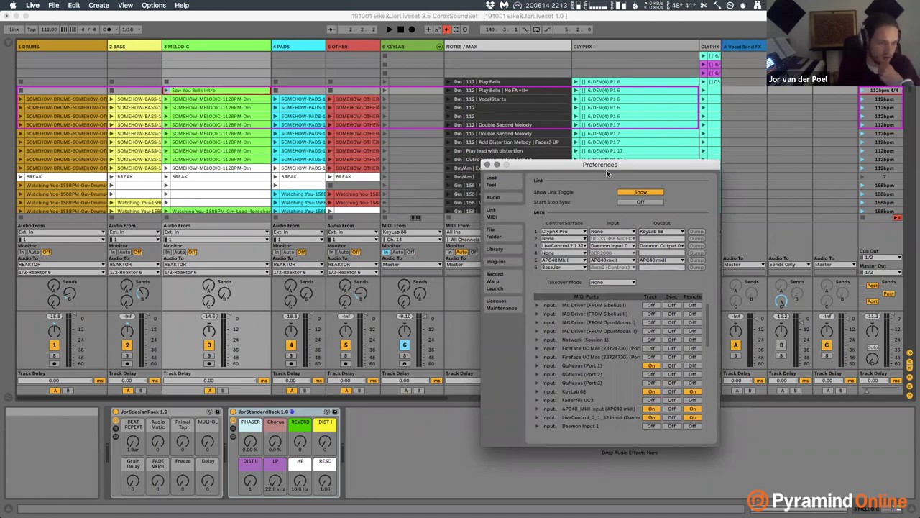
{"action": "left_click_drag", "start_coordinate": [604, 167], "coordinate": [621, 167]}
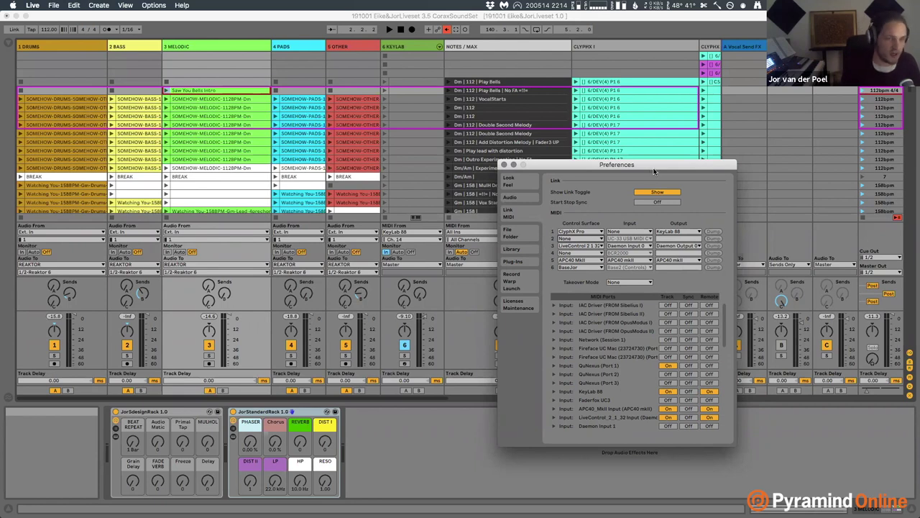
{"action": "left_click_drag", "start_coordinate": [656, 172], "coordinate": [755, 152]}
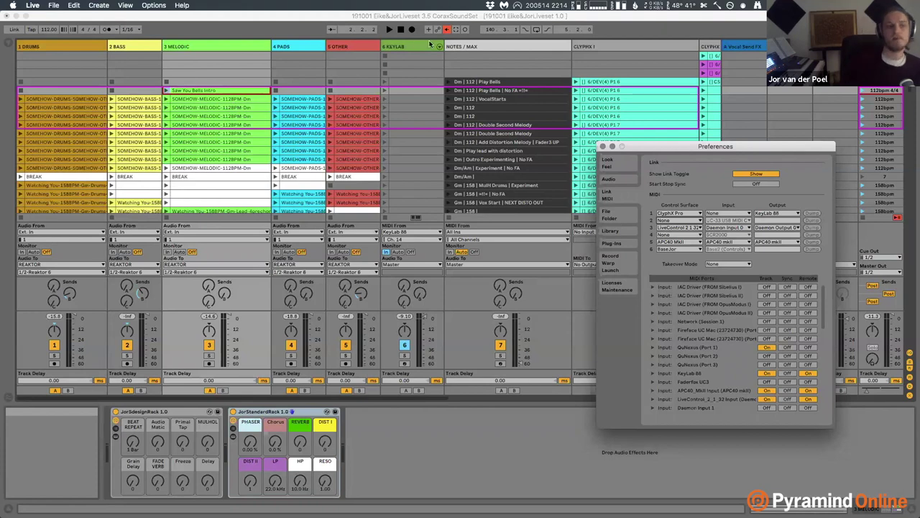
{"action": "key", "text": "super+comma"}
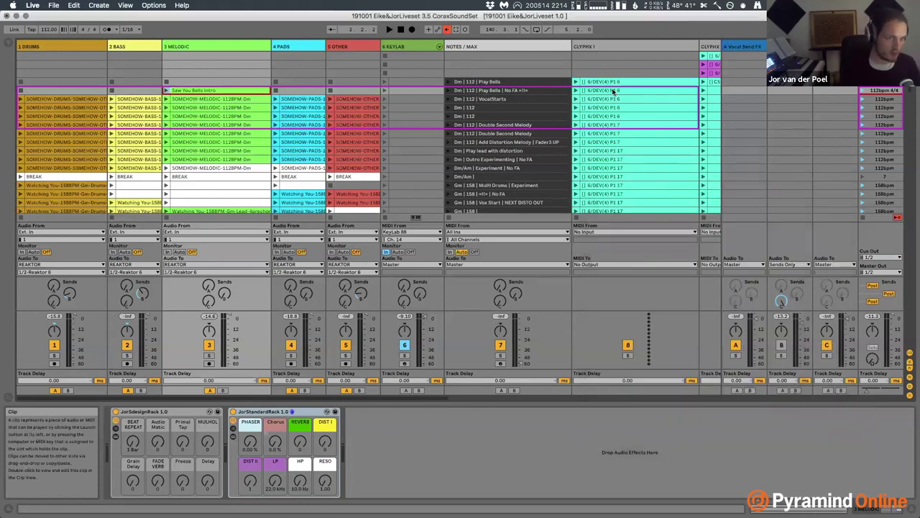
Select the ClyphX I clip in the "112bpm 4/4" scene and inspect the set in MIDI mapping mode.
{"action": "left_click", "coordinate": [576, 90]}
{"action": "scroll", "coordinate": [615, 90], "scroll_direction": "right", "scroll_amount": 3}
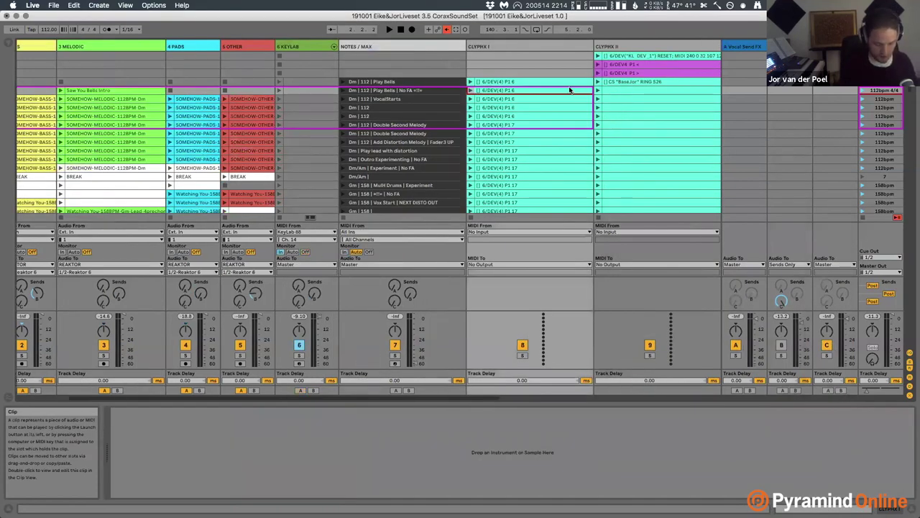
{"action": "key", "text": "super+m"}
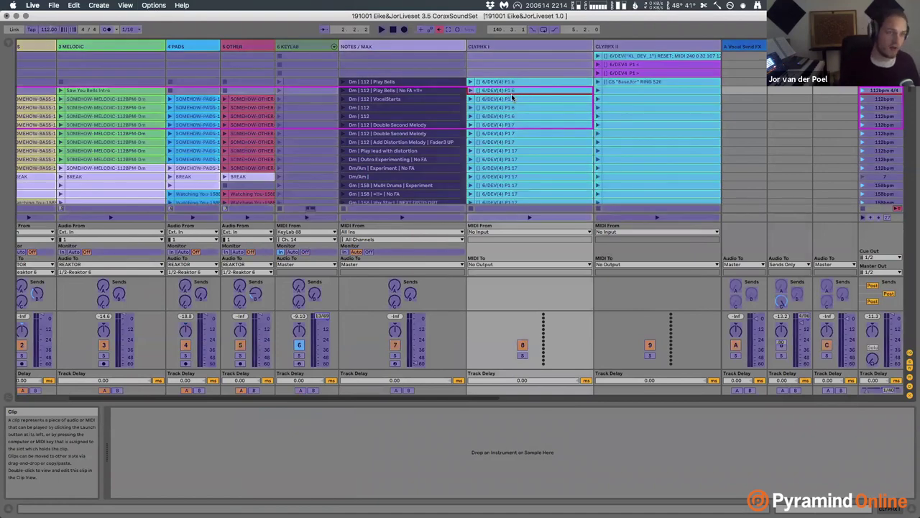
{"action": "left_click", "coordinate": [588, 91]}
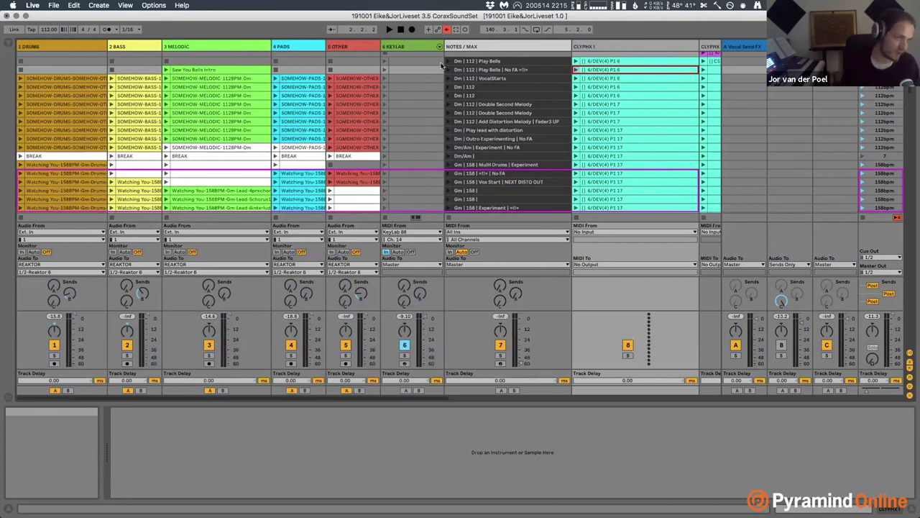
Reopen the Preferences, review the control surface choices for slot 6 (BaseJor), and move the window aside.
{"action": "left_click", "coordinate": [32, 5]}
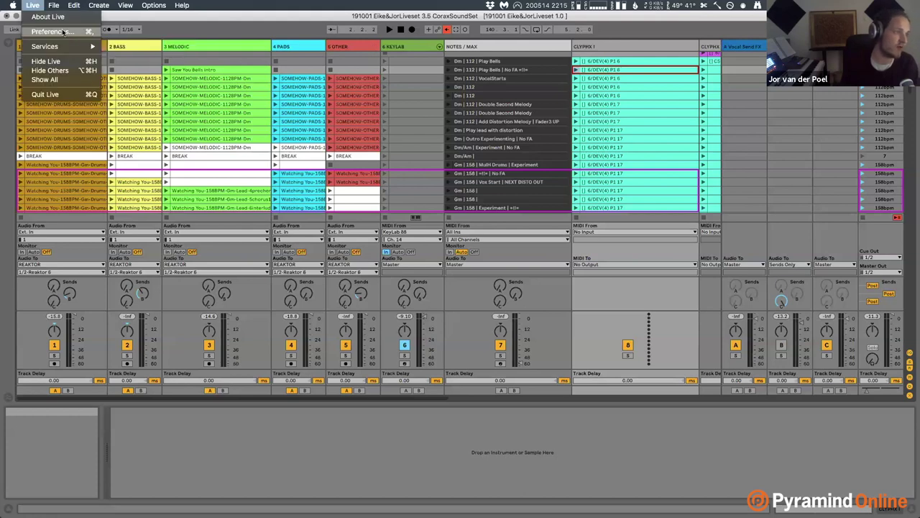
{"action": "left_click", "coordinate": [50, 30]}
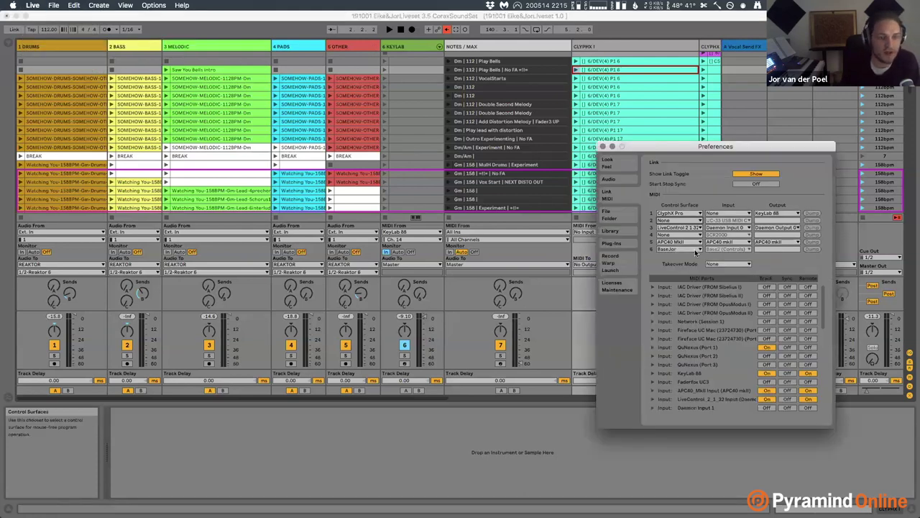
{"action": "left_click", "coordinate": [687, 249]}
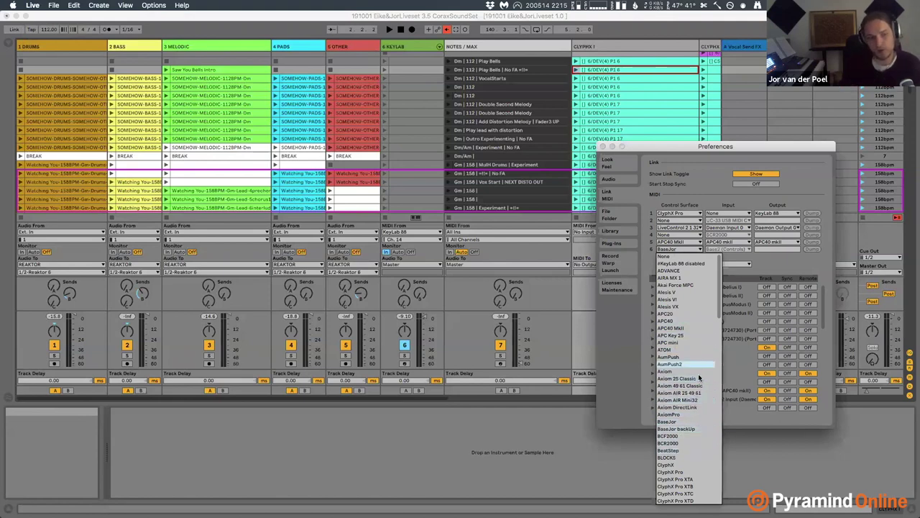
{"action": "left_click", "coordinate": [762, 269]}
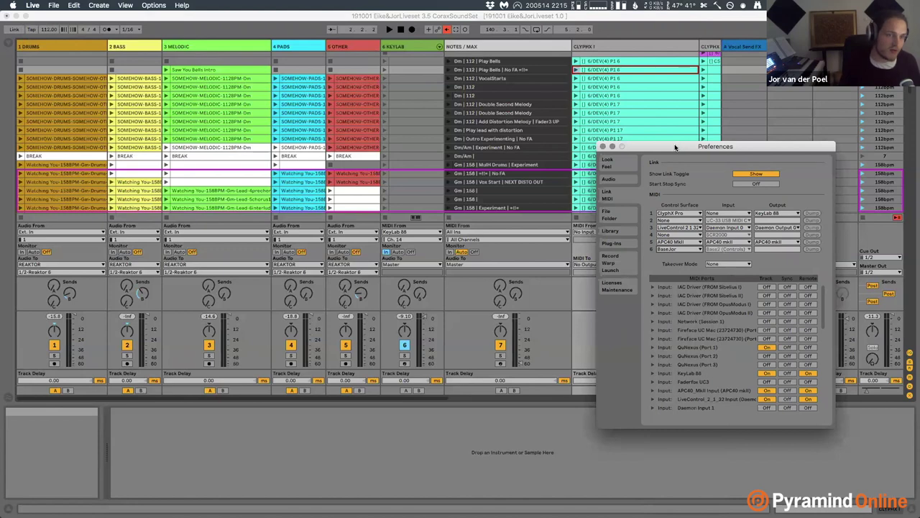
{"action": "left_click_drag", "start_coordinate": [674, 146], "coordinate": [690, 97]}
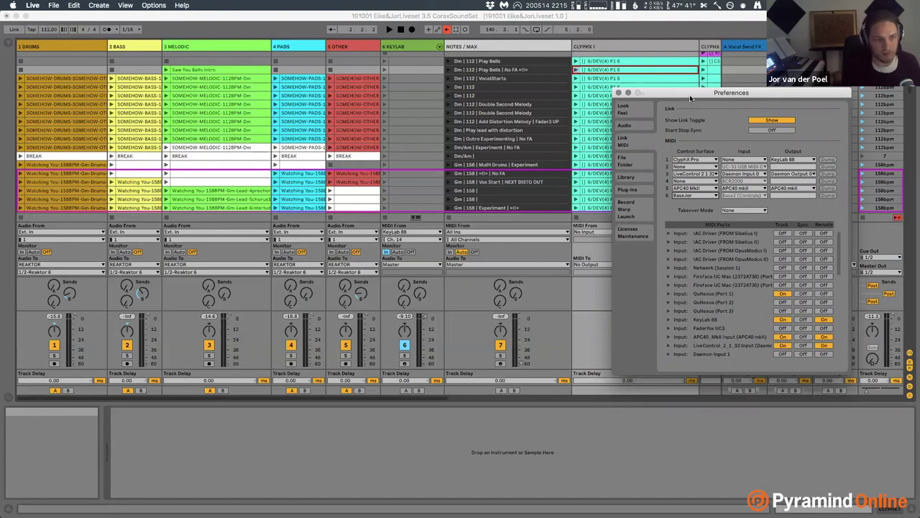
{"action": "left_click_drag", "start_coordinate": [690, 98], "coordinate": [707, 95]}
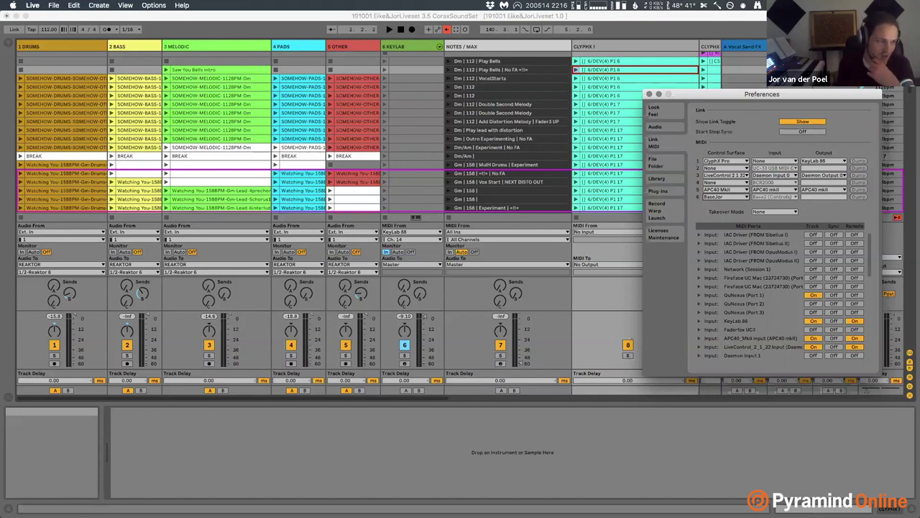
Switch to MIDI Monitor, clear its event log, and highlight the first Note On event received from the KeyLab 88.
{"action": "mouse_move", "coordinate": [267, 507]}
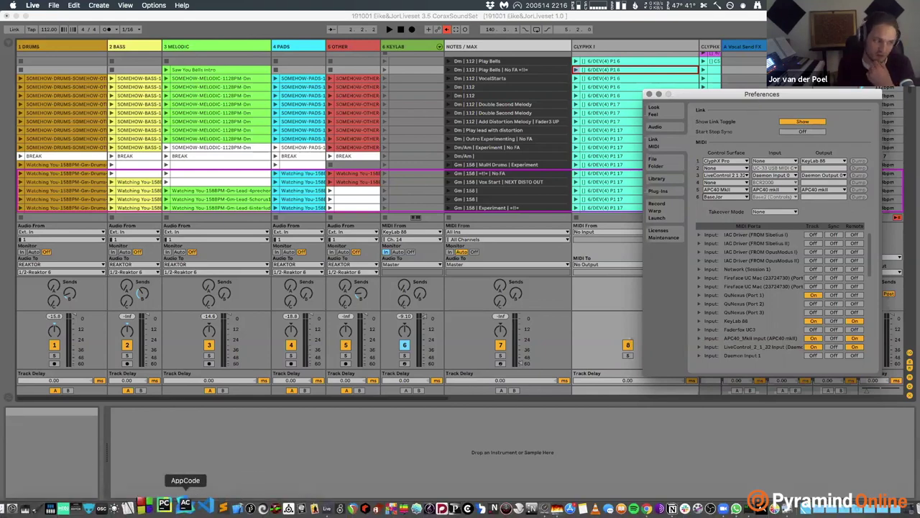
{"action": "left_click", "coordinate": [53, 506]}
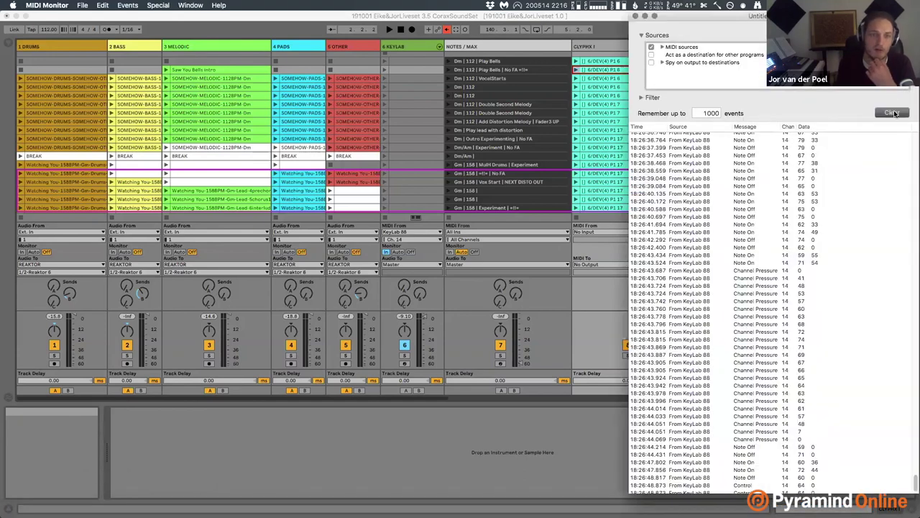
{"action": "left_click", "coordinate": [892, 112]}
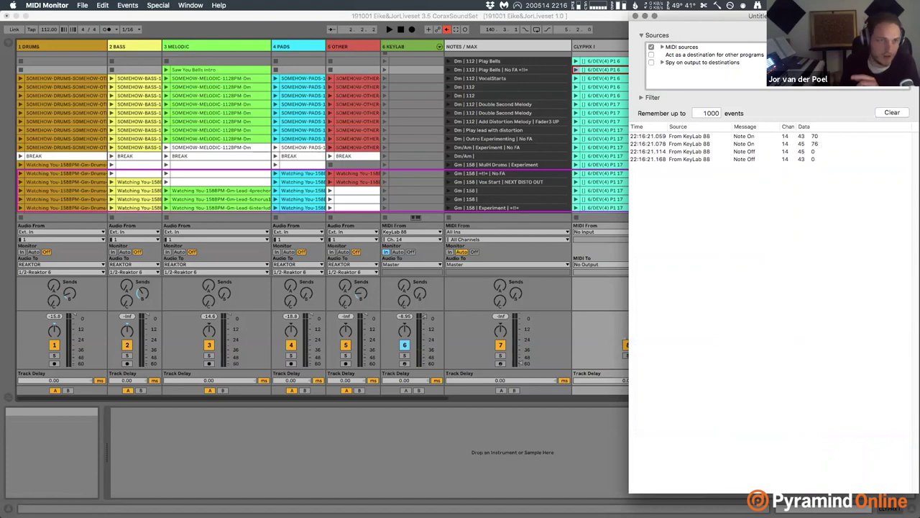
{"action": "left_click_drag", "start_coordinate": [759, 16], "coordinate": [714, 15]}
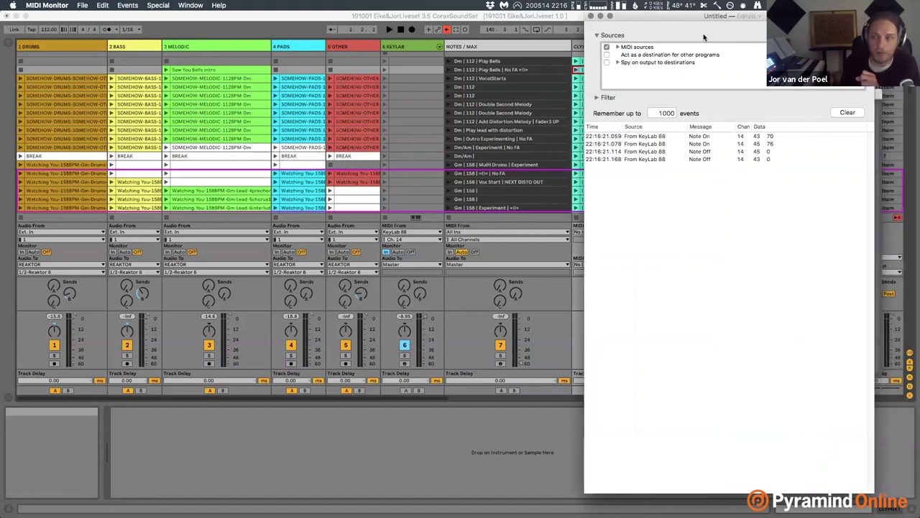
{"action": "left_click", "coordinate": [708, 136]}
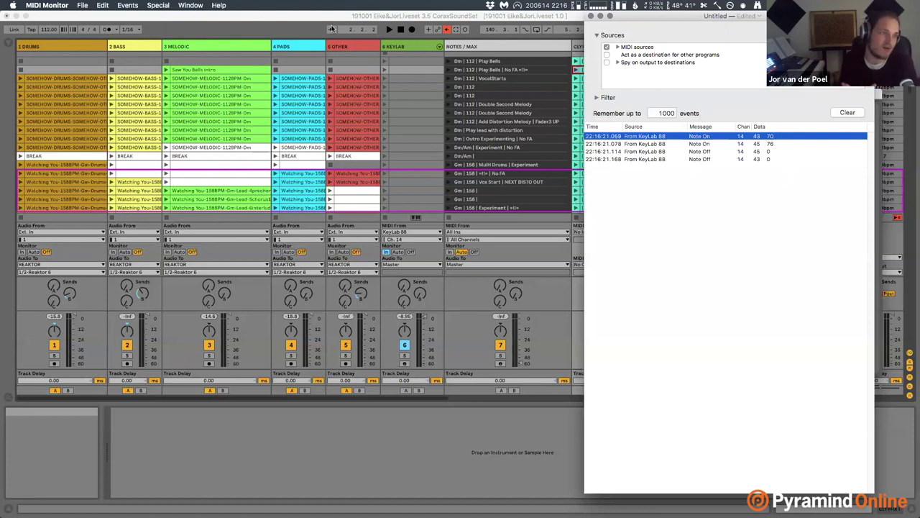
Switch back to Ableton Live and view the scenes above the 112bpm clips.
{"action": "left_click", "coordinate": [303, 25]}
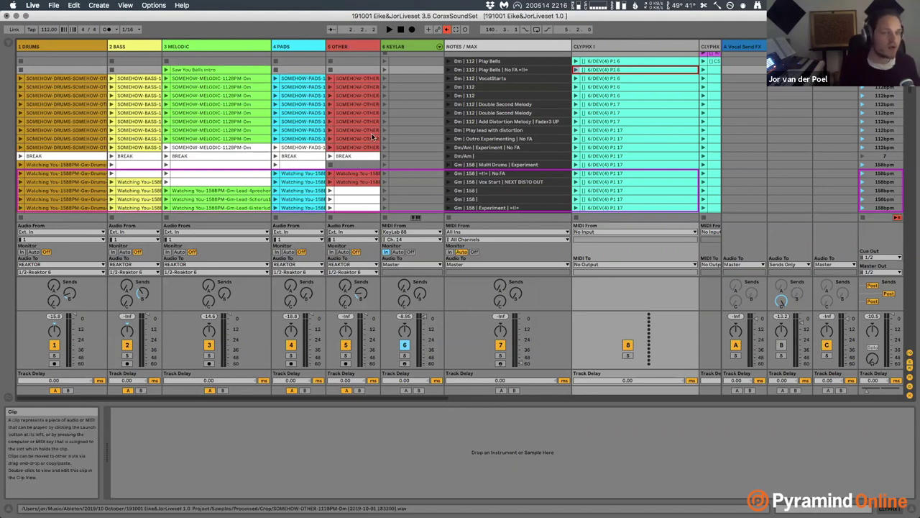
{"action": "scroll", "coordinate": [404, 129], "scroll_direction": "up", "scroll_amount": 5}
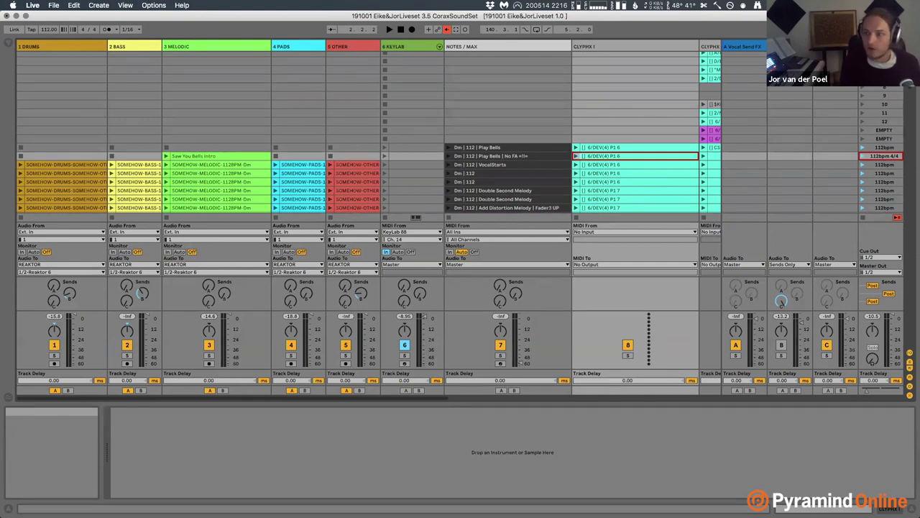
Switch to MIDI Monitor, view its version and developer information, and close that window.
{"action": "mouse_move", "coordinate": [108, 510]}
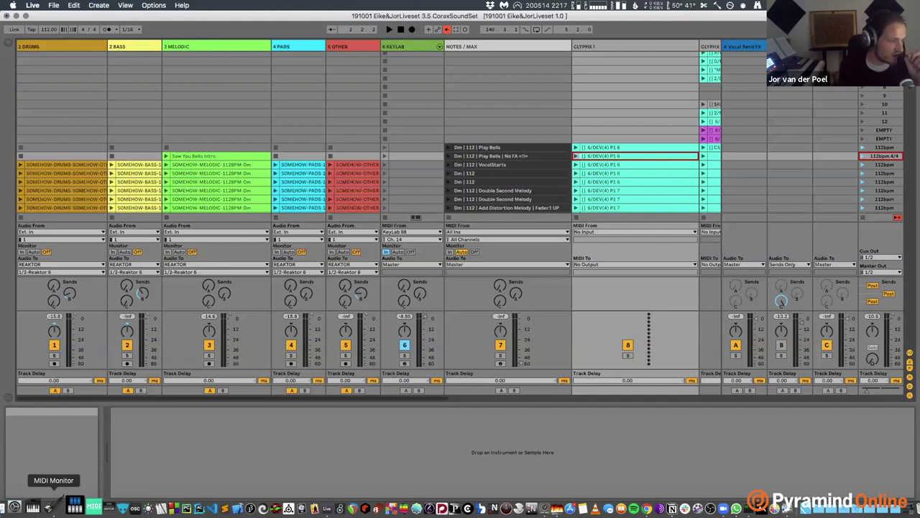
{"action": "left_click", "coordinate": [53, 507]}
{"action": "left_click", "coordinate": [47, 5]}
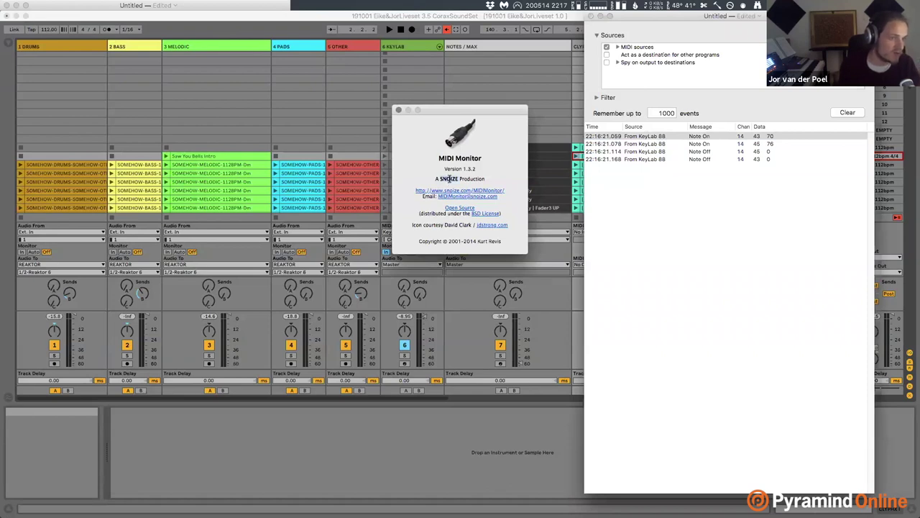
{"action": "left_click", "coordinate": [399, 110]}
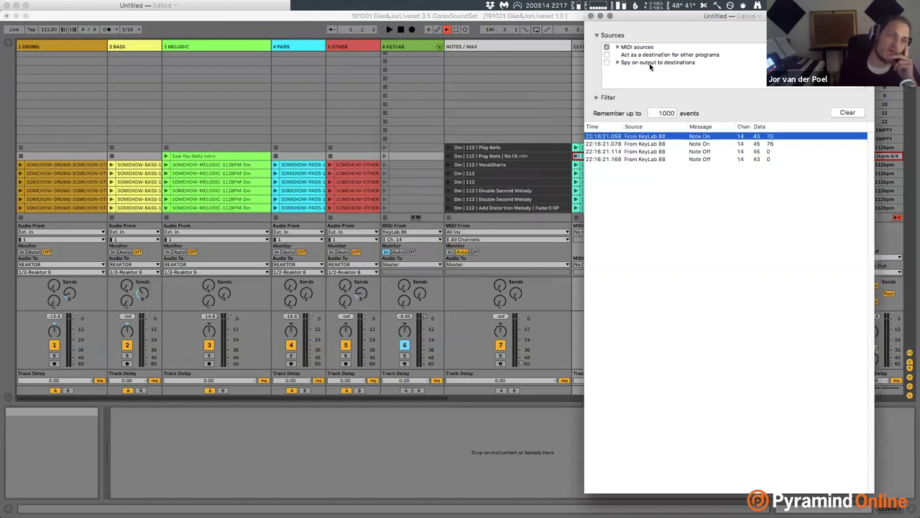
Expand the MIDI sources group and examine the list of input ports being monitored.
{"action": "left_click", "coordinate": [617, 47]}
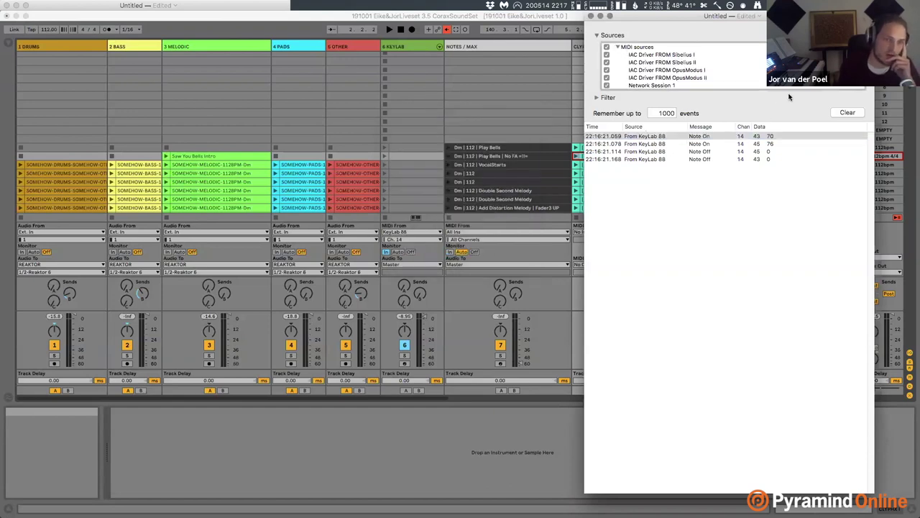
{"action": "scroll", "coordinate": [669, 65], "scroll_direction": "down", "scroll_amount": 5}
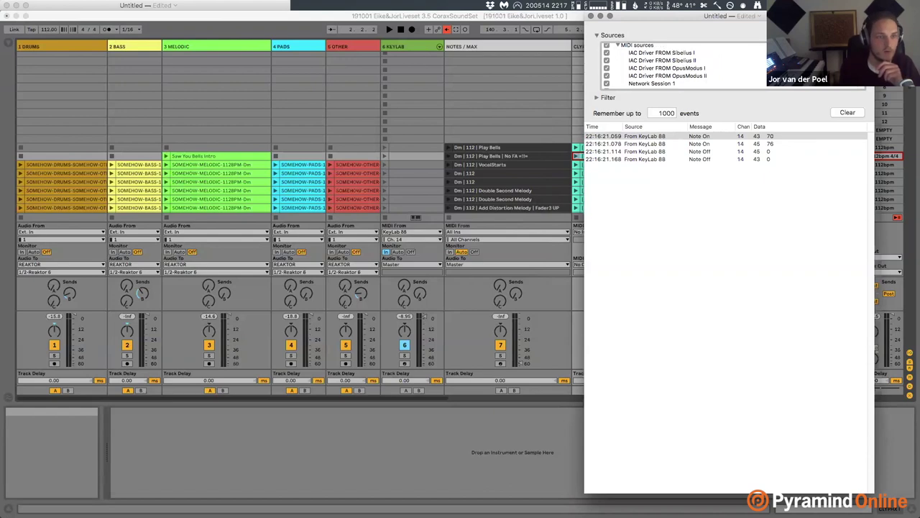
{"action": "scroll", "coordinate": [668, 64], "scroll_direction": "down", "scroll_amount": 5}
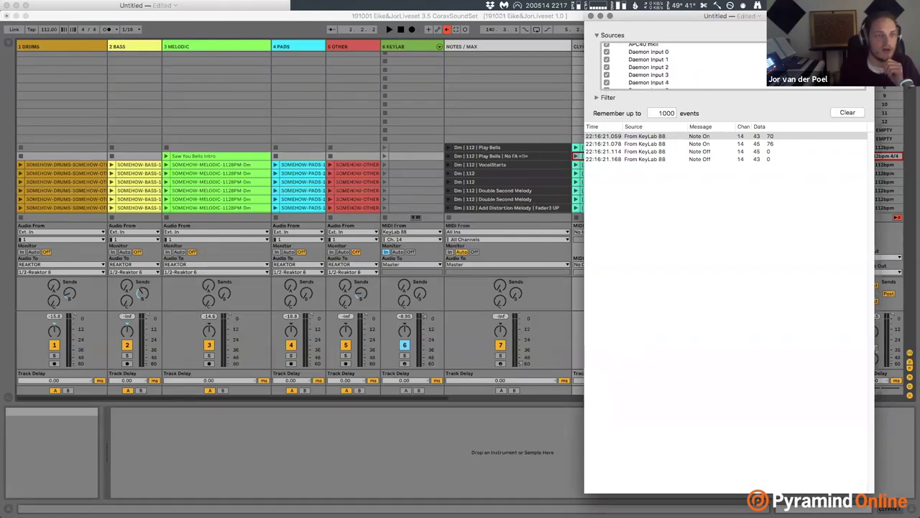
{"action": "scroll", "coordinate": [669, 65], "scroll_direction": "up", "scroll_amount": 10}
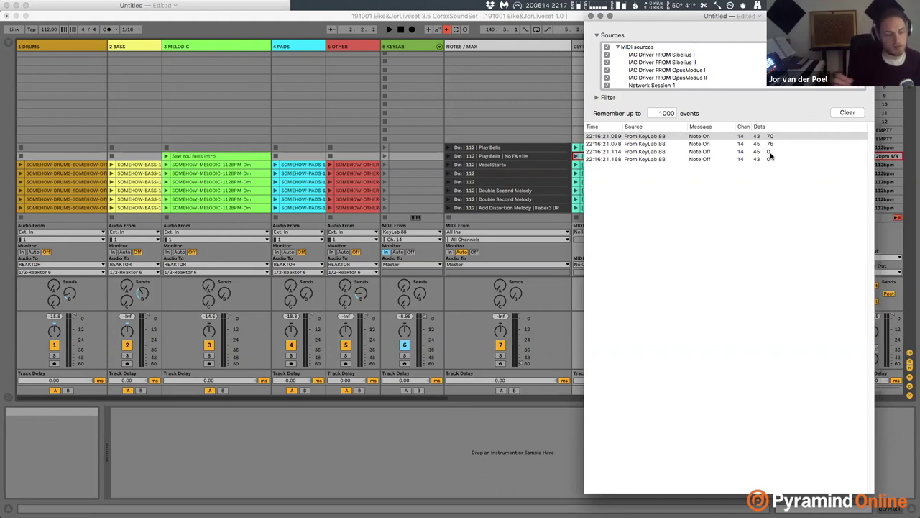
{"action": "left_click", "coordinate": [640, 16]}
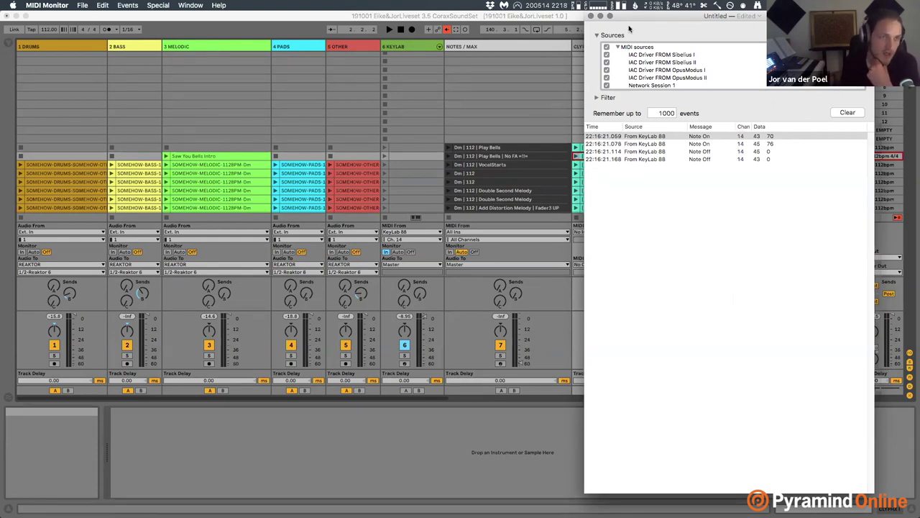
Move the MIDI Monitor window aside and return to Ableton Live.
{"action": "left_click_drag", "start_coordinate": [635, 20], "coordinate": [682, 6]}
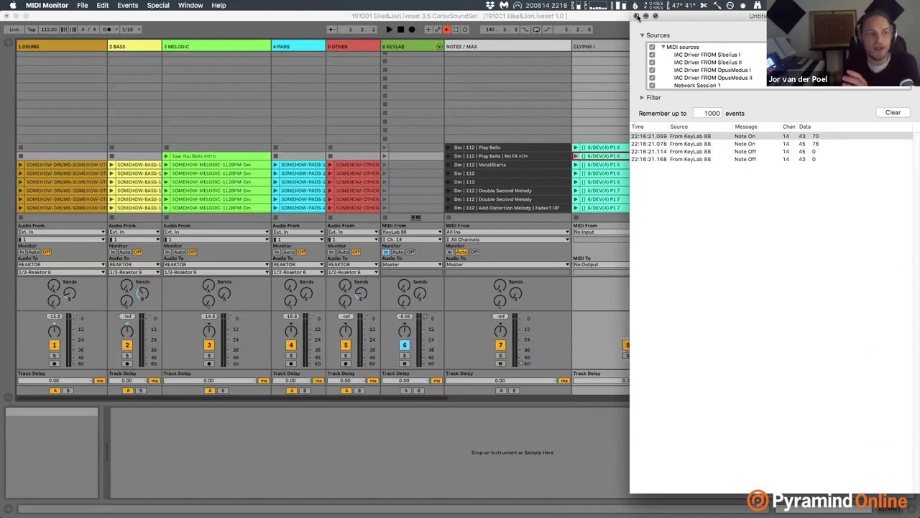
{"action": "left_click", "coordinate": [547, 19]}
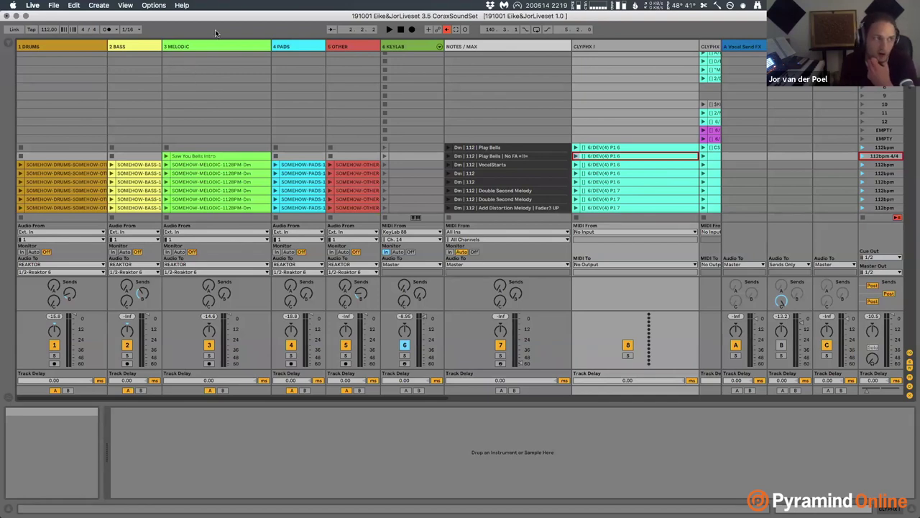
Switch from Ableton Live to the full-size Finder window on the neighbouring desktop.
{"action": "mouse_move", "coordinate": [838, 507]}
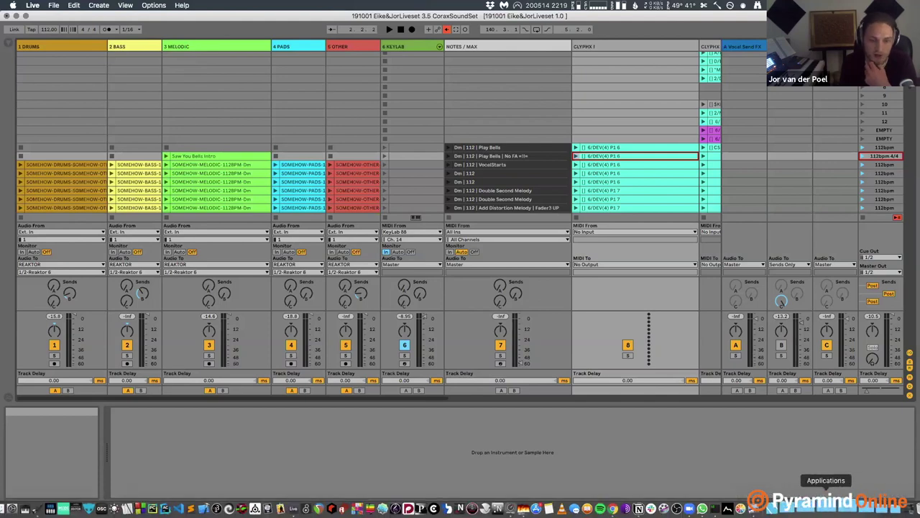
{"action": "left_click", "coordinate": [837, 507]}
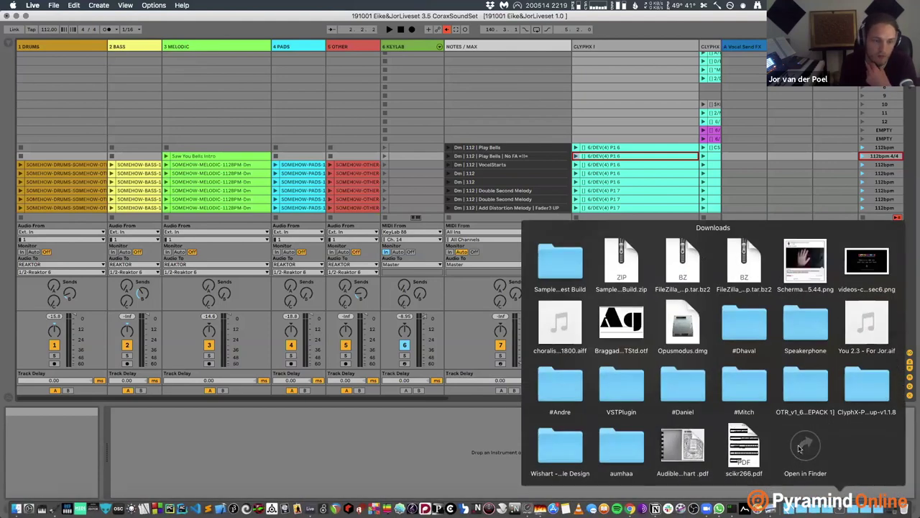
{"action": "key", "text": "Escape"}
{"action": "left_click", "coordinate": [701, 255]}
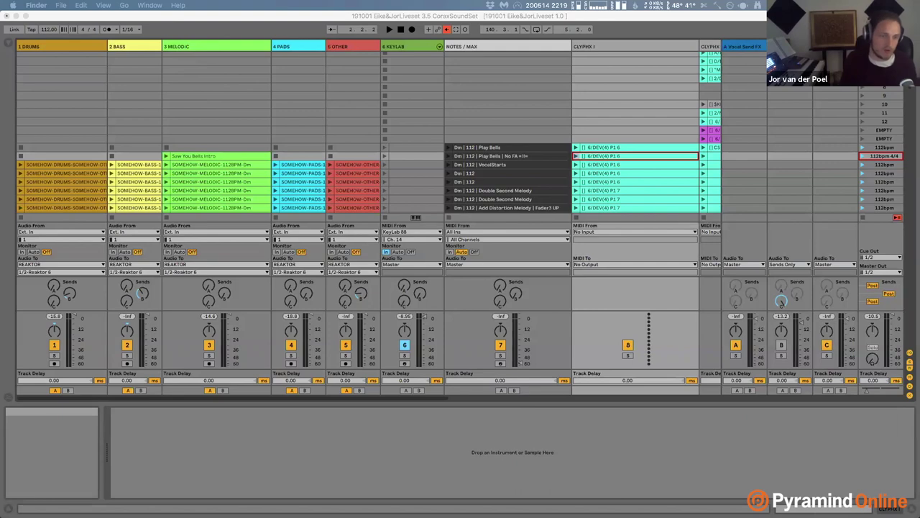
{"action": "left_click", "coordinate": [618, 452]}
{"action": "key", "text": "ctrl+Right"}
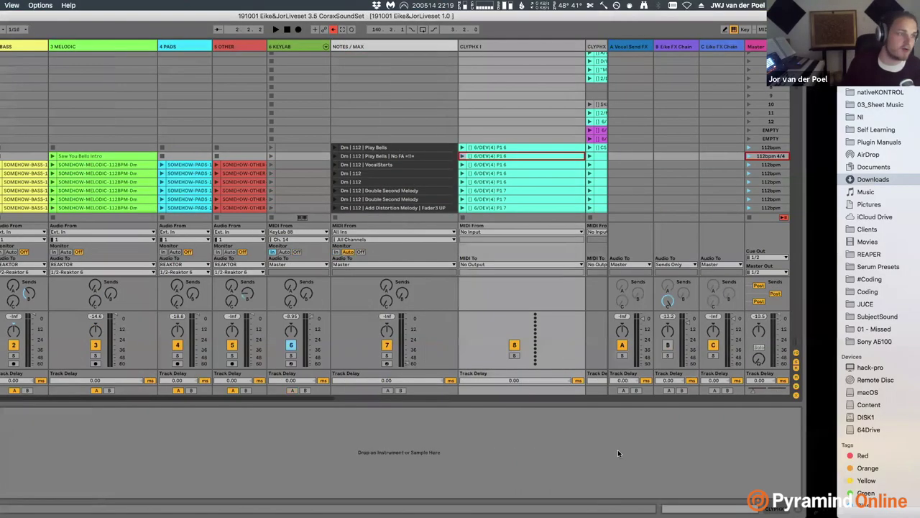
{"action": "key", "text": "ctrl+Right"}
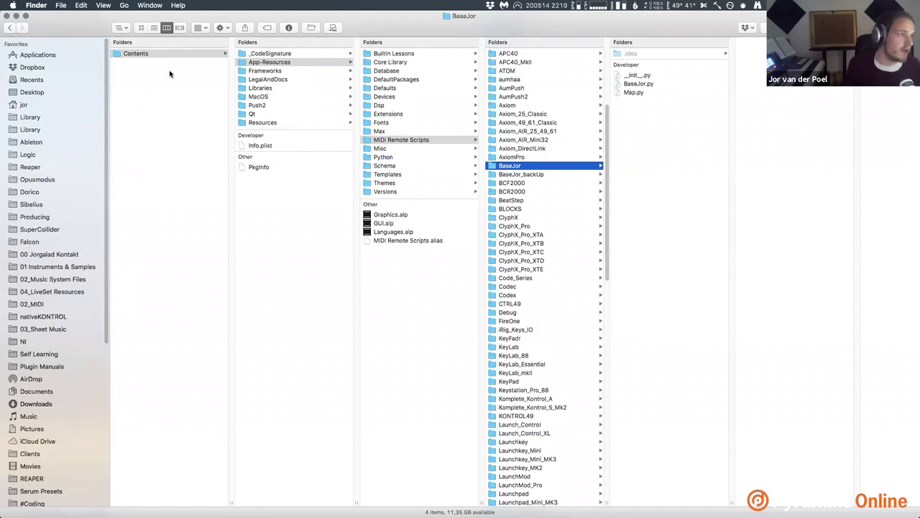
Show the package contents of Ableton Live 10 Suite.app in the Applications folder.
{"action": "left_click", "coordinate": [37, 55]}
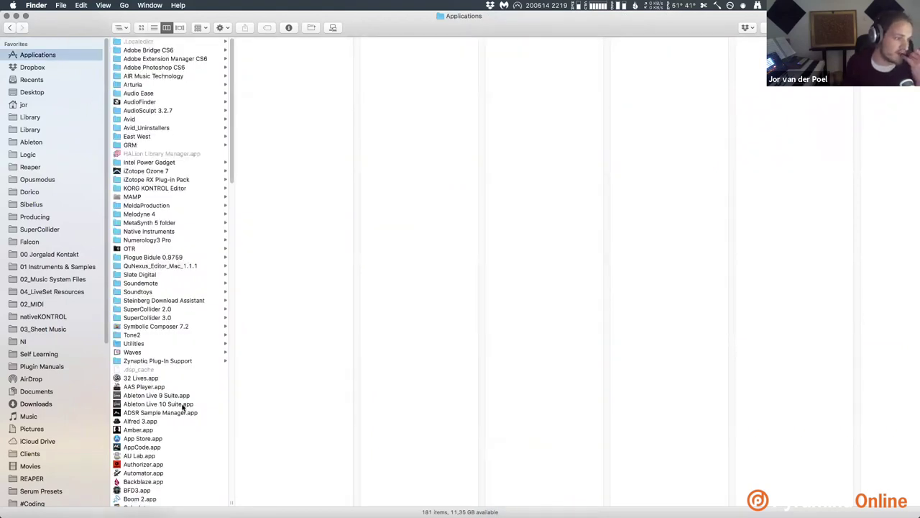
{"action": "right_click", "coordinate": [185, 404]}
{"action": "left_click", "coordinate": [255, 343]}
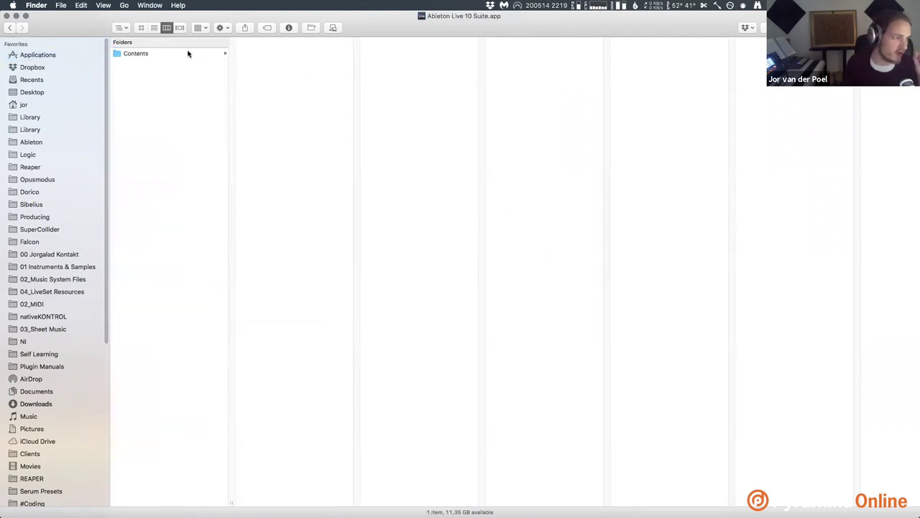
Navigate through Contents and App-Resources into the MIDI Remote Scripts folder.
{"action": "left_click", "coordinate": [187, 53]}
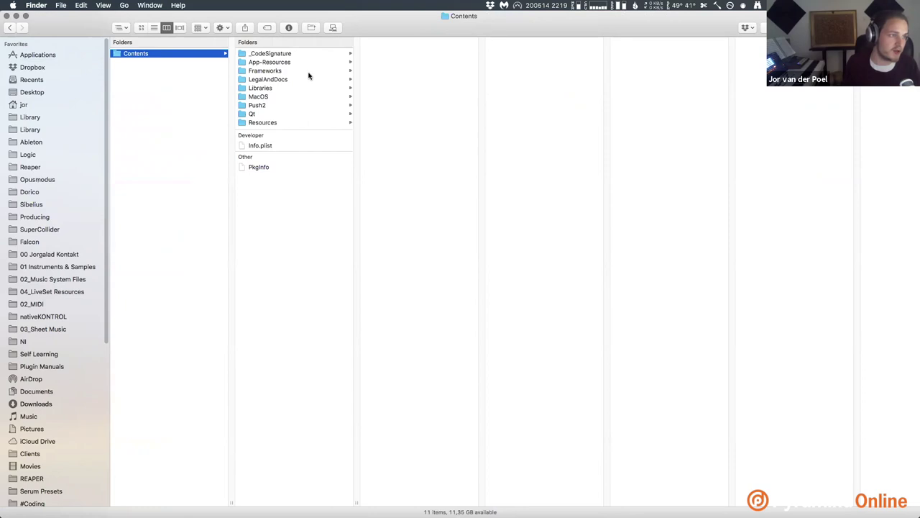
{"action": "left_click", "coordinate": [309, 71]}
{"action": "key", "text": "Up"}
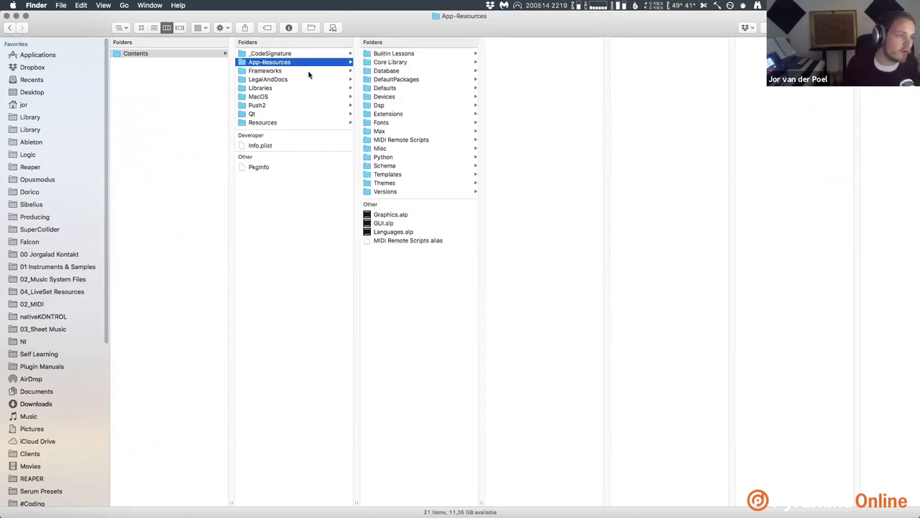
{"action": "key", "text": "Right"}
{"action": "key", "text": "Down"}
{"action": "key", "text": "Down"}
{"action": "key", "text": "Down"}
{"action": "key", "text": "Down"}
{"action": "key", "text": "Down"}
{"action": "key", "text": "Down"}
{"action": "key", "text": "Down"}
{"action": "key", "text": "Down"}
{"action": "key", "text": "Down"}
{"action": "key", "text": "Down"}
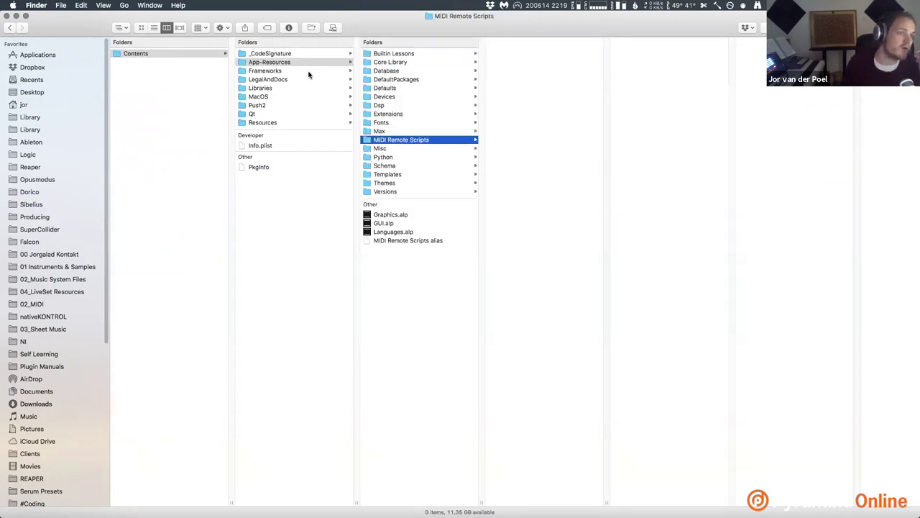
{"action": "key", "text": "Right"}
Look through the installed remote script folders and open the BaseJor folder.
{"action": "scroll", "coordinate": [593, 191], "scroll_direction": "down", "scroll_amount": 10}
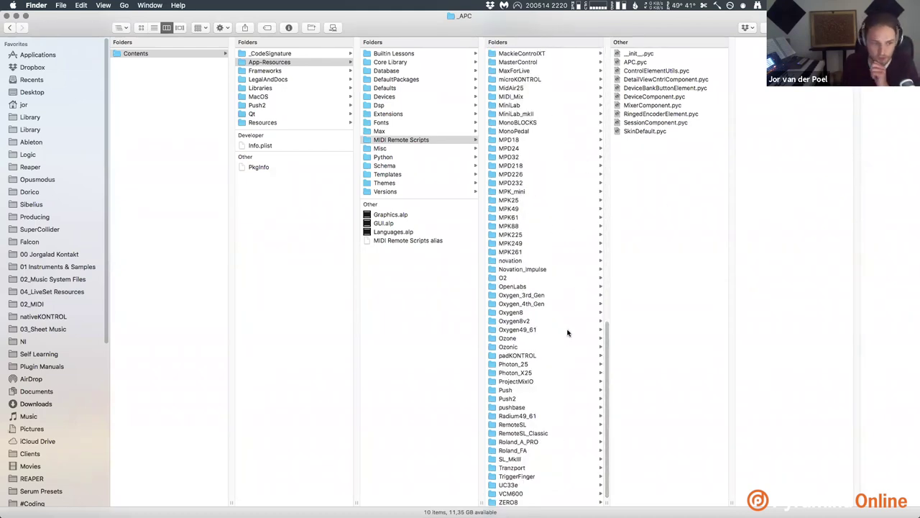
{"action": "scroll", "coordinate": [555, 287], "scroll_direction": "up", "scroll_amount": 5}
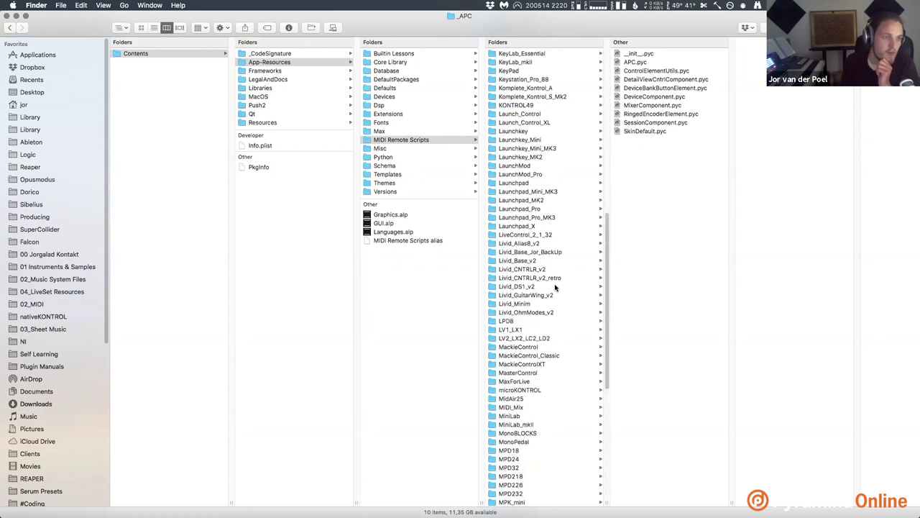
{"action": "scroll", "coordinate": [577, 266], "scroll_direction": "up", "scroll_amount": 5}
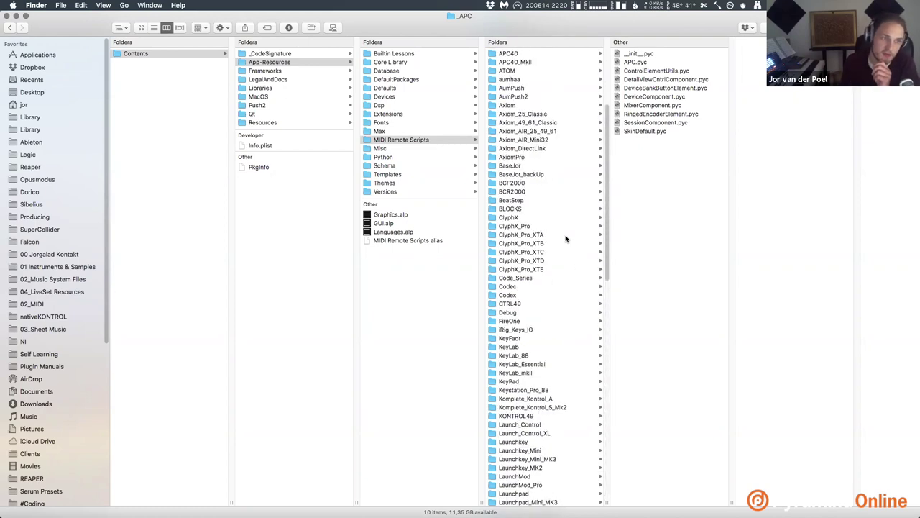
{"action": "left_click", "coordinate": [532, 166]}
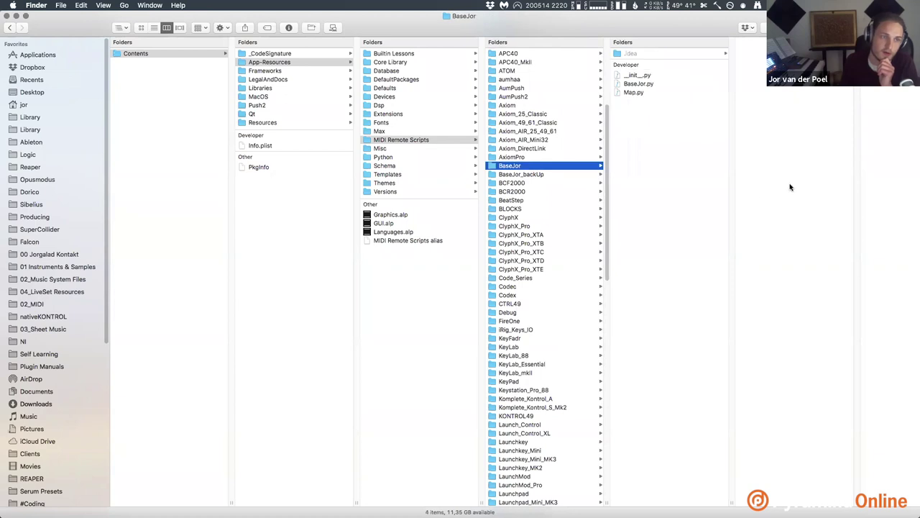
Open BaseJor.py in Xcode and examine its mixer, session and mode definitions down to the end of the file.
{"action": "left_click", "coordinate": [639, 84]}
{"action": "double_click", "coordinate": [654, 85]}
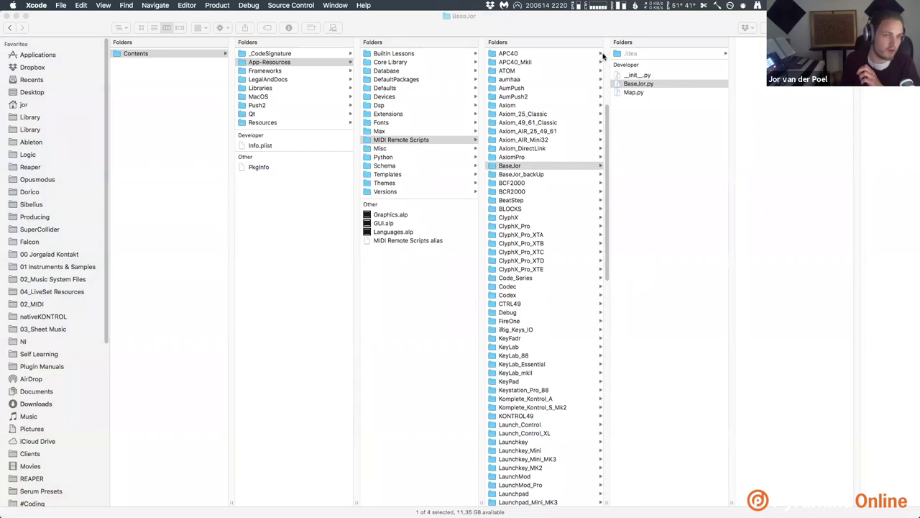
{"action": "key", "text": "ctrl+Up"}
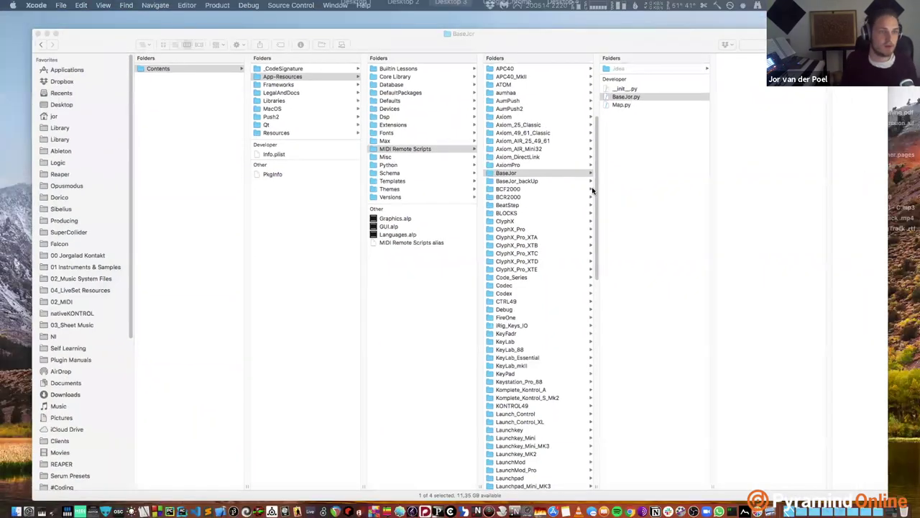
{"action": "left_click", "coordinate": [420, 236]}
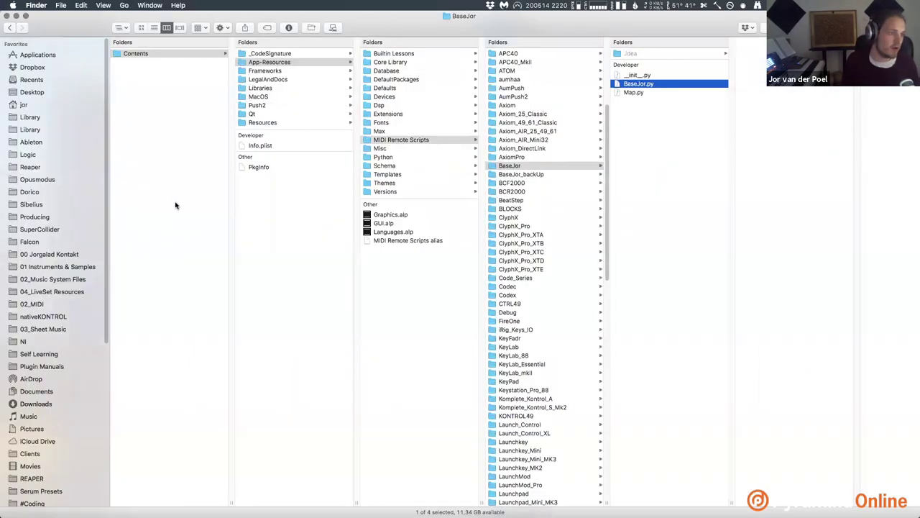
{"action": "key", "text": "ctrl+Up"}
{"action": "left_click", "coordinate": [327, 281]}
{"action": "scroll", "coordinate": [328, 279], "scroll_direction": "down", "scroll_amount": 20}
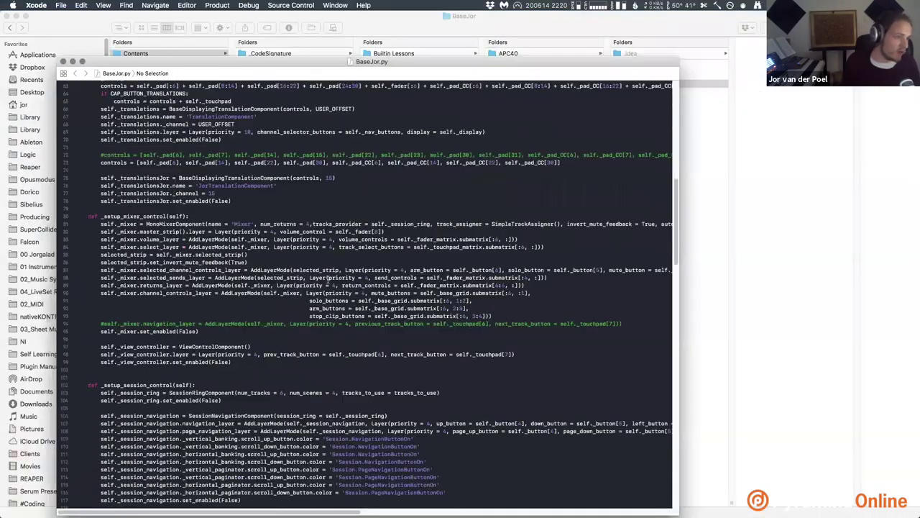
{"action": "scroll", "coordinate": [327, 281], "scroll_direction": "down", "scroll_amount": 10}
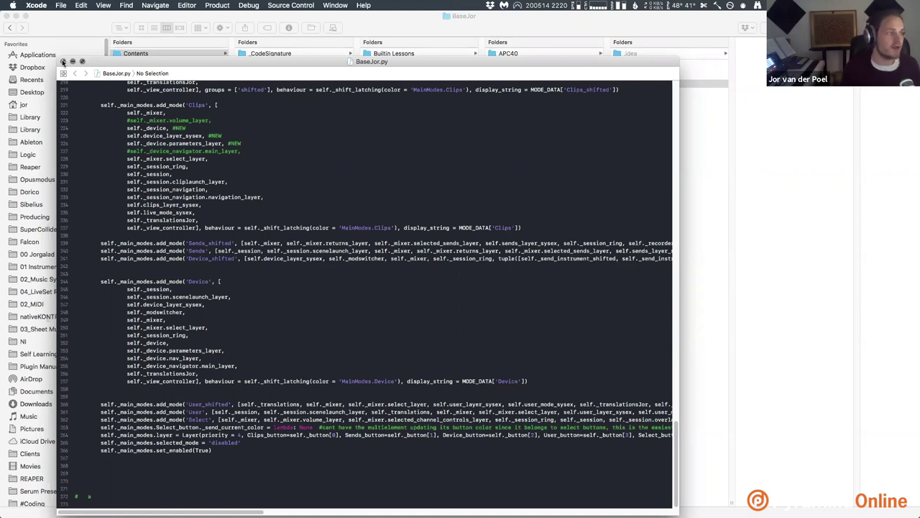
Close the BaseJor.py window and quit Xcode to return to Finder.
{"action": "left_click", "coordinate": [63, 62]}
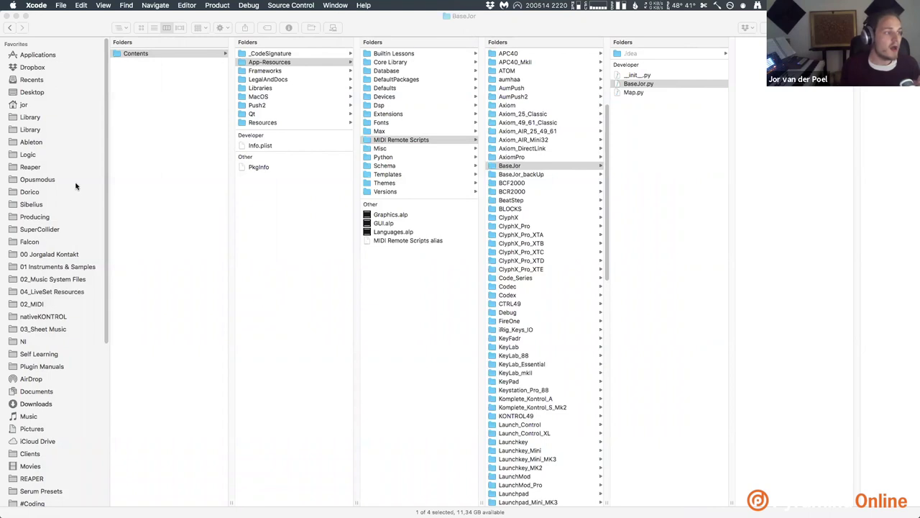
{"action": "scroll", "coordinate": [34, 417], "scroll_direction": "down", "scroll_amount": 10}
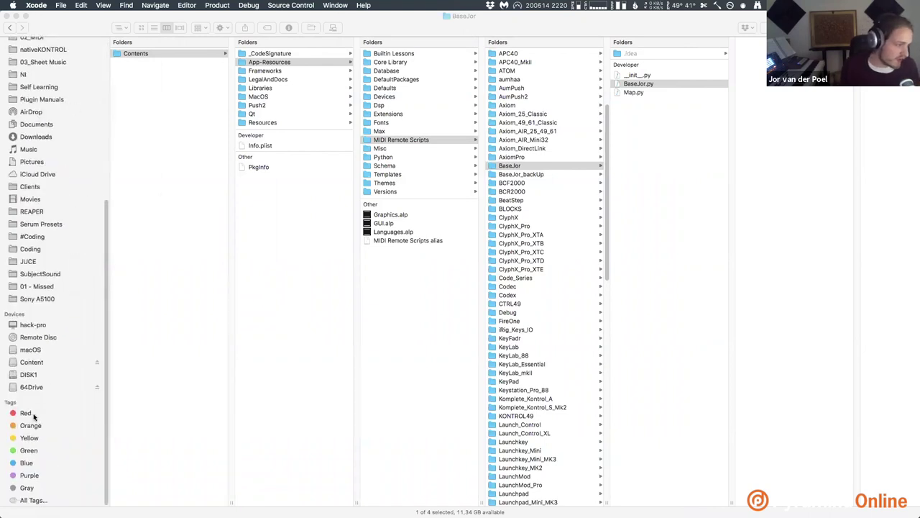
{"action": "key", "text": "super+q"}
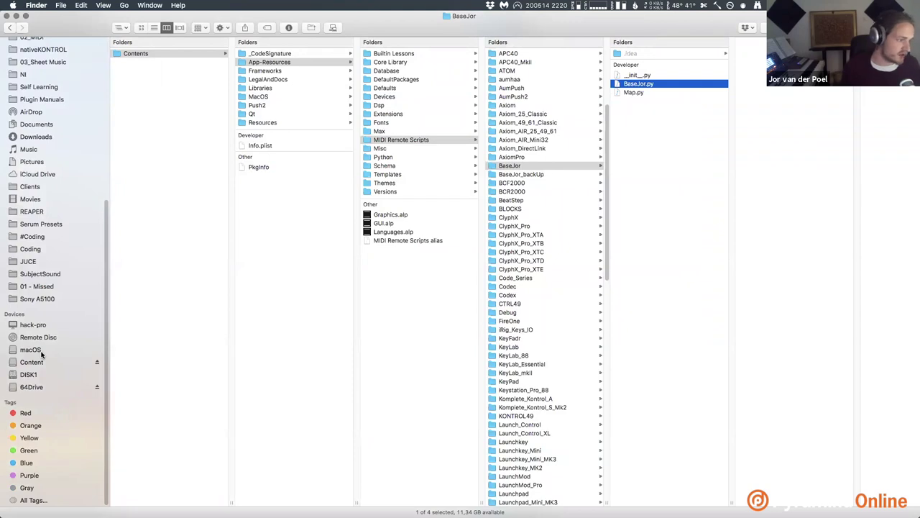
{"action": "scroll", "coordinate": [95, 284], "scroll_direction": "up", "scroll_amount": 10}
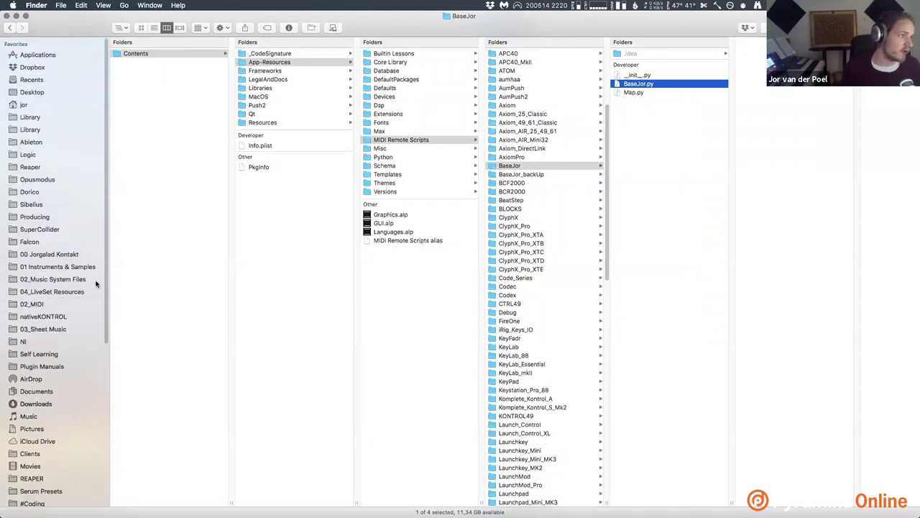
{"action": "left_click", "coordinate": [91, 122]}
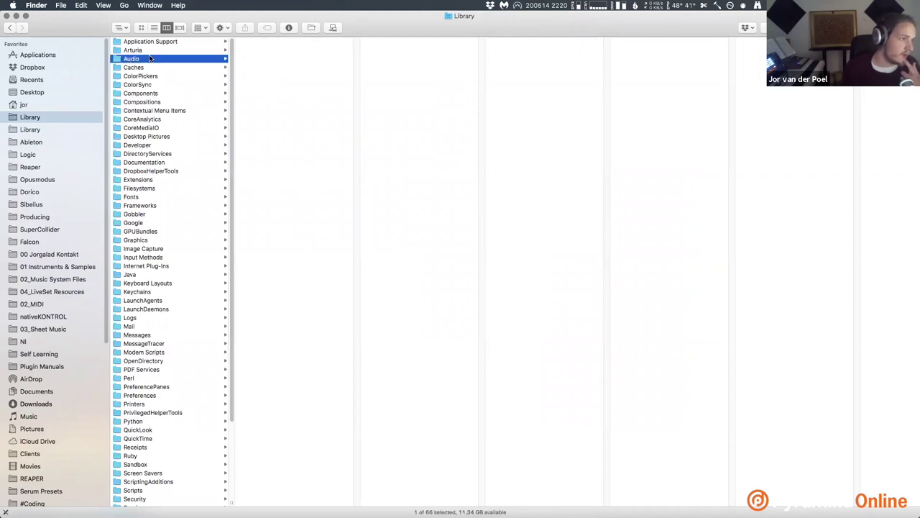
{"action": "left_click", "coordinate": [154, 60]}
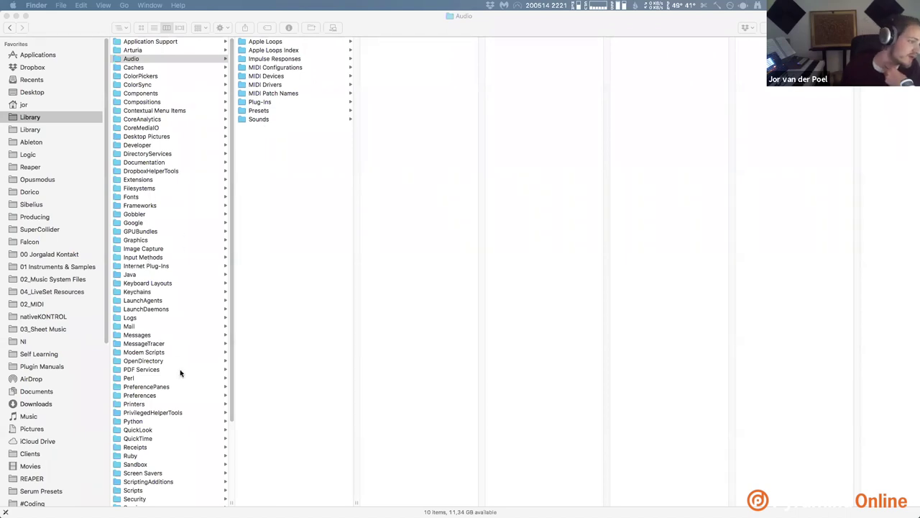
{"action": "left_click", "coordinate": [161, 397]}
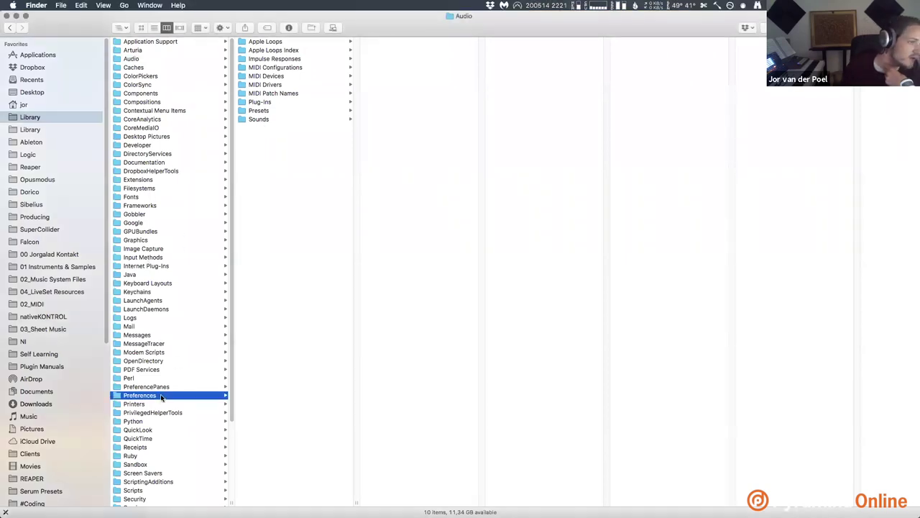
In the second Library favourite, open Preferences, Ableton, Live 10.1.13 and the User Remote Scripts folder.
{"action": "left_click", "coordinate": [33, 130]}
{"action": "scroll", "coordinate": [159, 439], "scroll_direction": "down", "scroll_amount": 10}
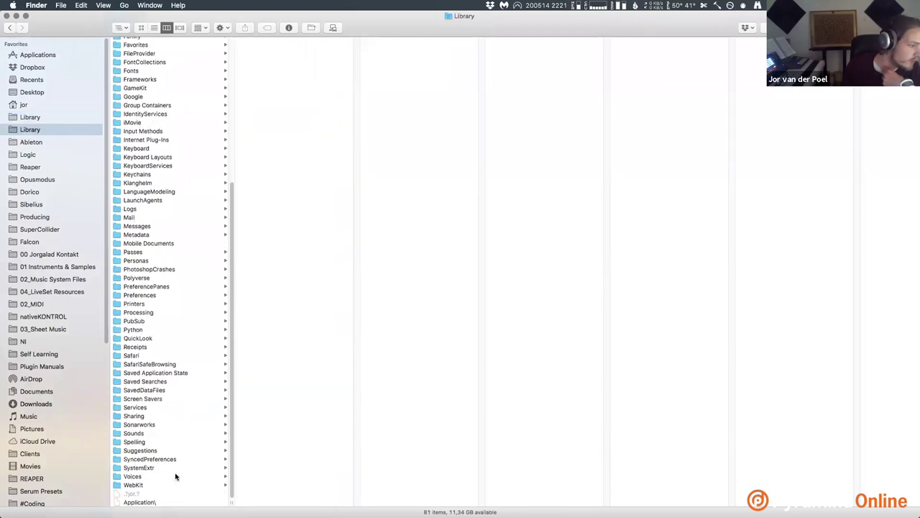
{"action": "left_click", "coordinate": [163, 296]}
{"action": "left_click", "coordinate": [286, 42]}
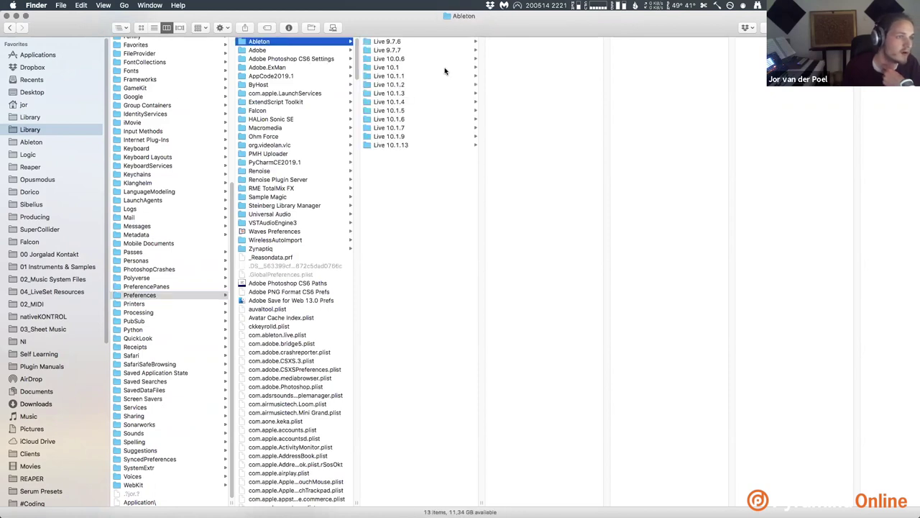
{"action": "left_click", "coordinate": [419, 146]}
{"action": "left_click", "coordinate": [552, 61]}
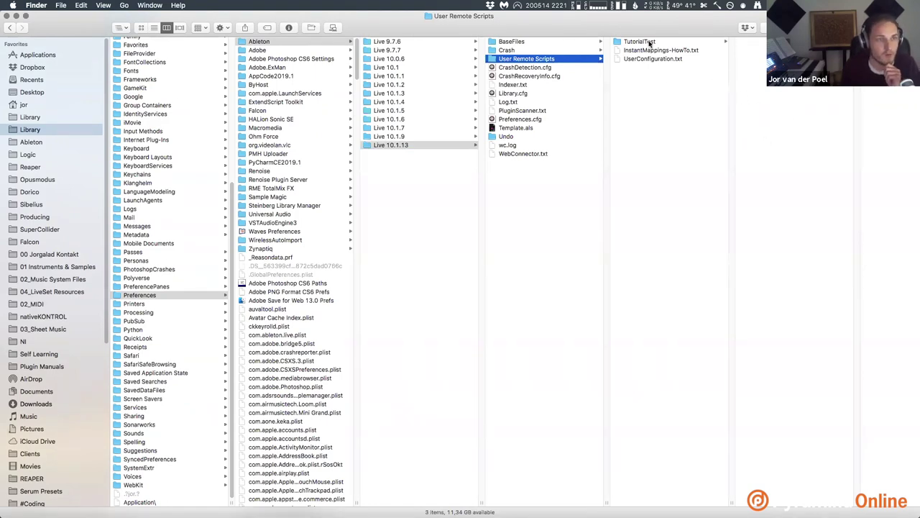
Inspect the items in User Remote Scripts, then open InstantMappings-HowTo.txt and view the instruction about creating a directory.
{"action": "left_click_drag", "start_coordinate": [662, 79], "coordinate": [649, 52]}
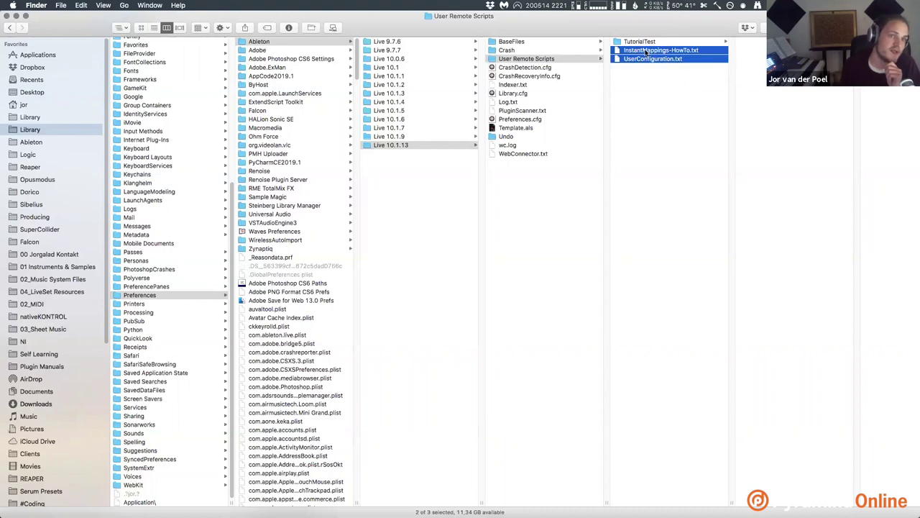
{"action": "left_click", "coordinate": [655, 42]}
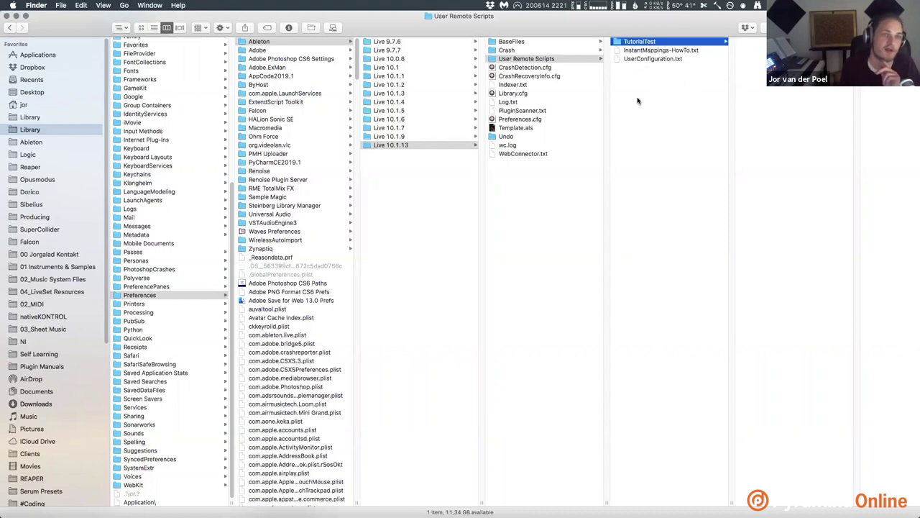
{"action": "left_click", "coordinate": [677, 102]}
{"action": "double_click", "coordinate": [692, 50]}
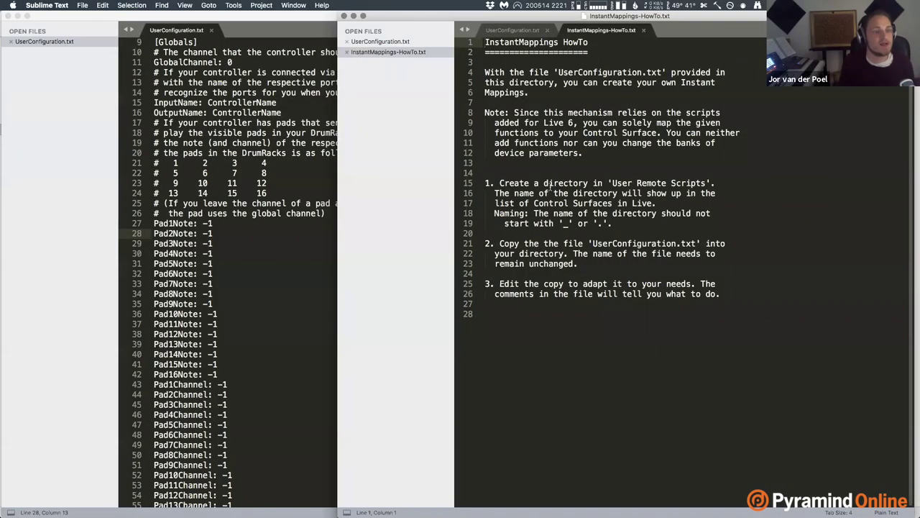
{"action": "left_click", "coordinate": [546, 184]}
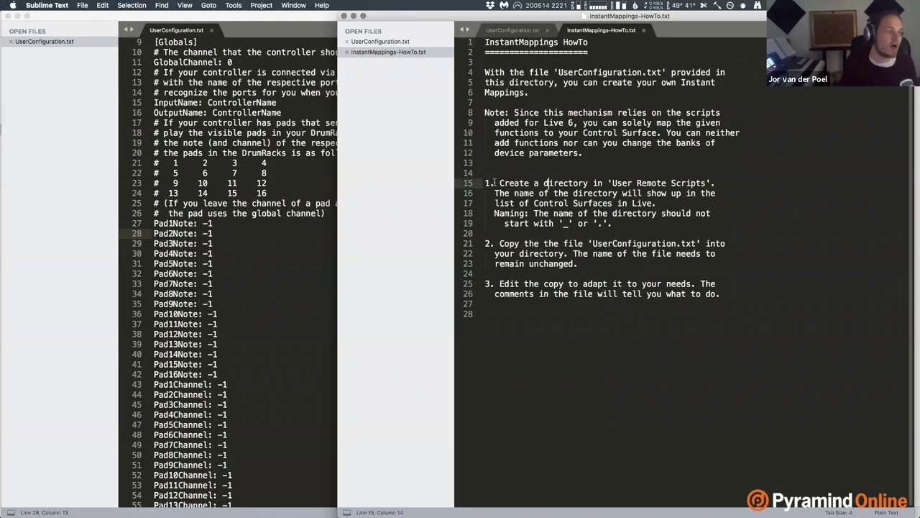
Close the InstantMappings-HowTo.txt window and examine the pad note and channel settings in UserConfiguration.txt, pointing out the Pad1Note and Pad2Note entries.
{"action": "double_click", "coordinate": [336, 121]}
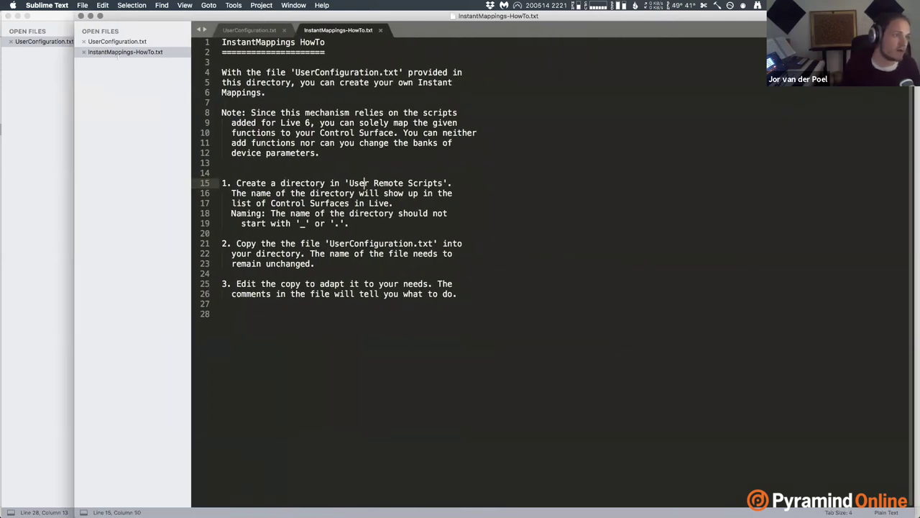
{"action": "left_click", "coordinate": [82, 15]}
{"action": "left_click", "coordinate": [527, 203]}
{"action": "scroll", "coordinate": [359, 208], "scroll_direction": "down", "scroll_amount": 9}
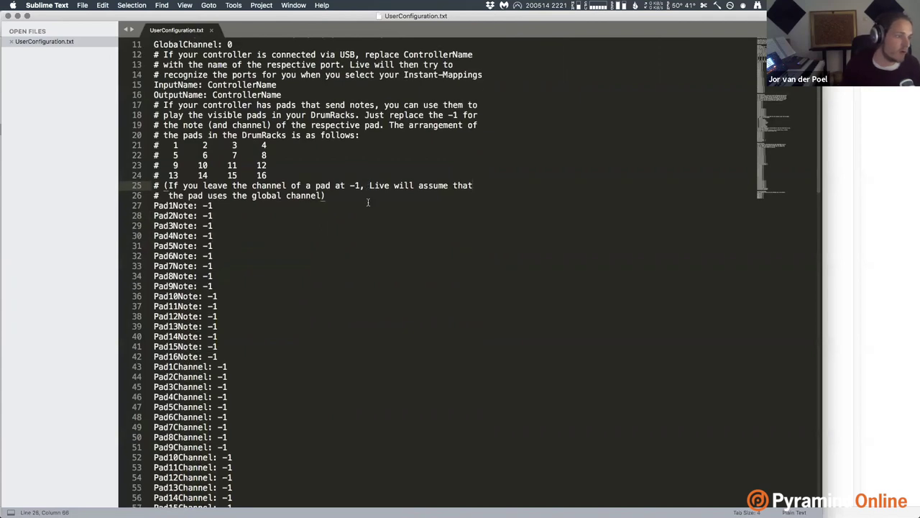
{"action": "scroll", "coordinate": [354, 208], "scroll_direction": "down", "scroll_amount": 3}
{"action": "scroll", "coordinate": [354, 208], "scroll_direction": "up", "scroll_amount": 12}
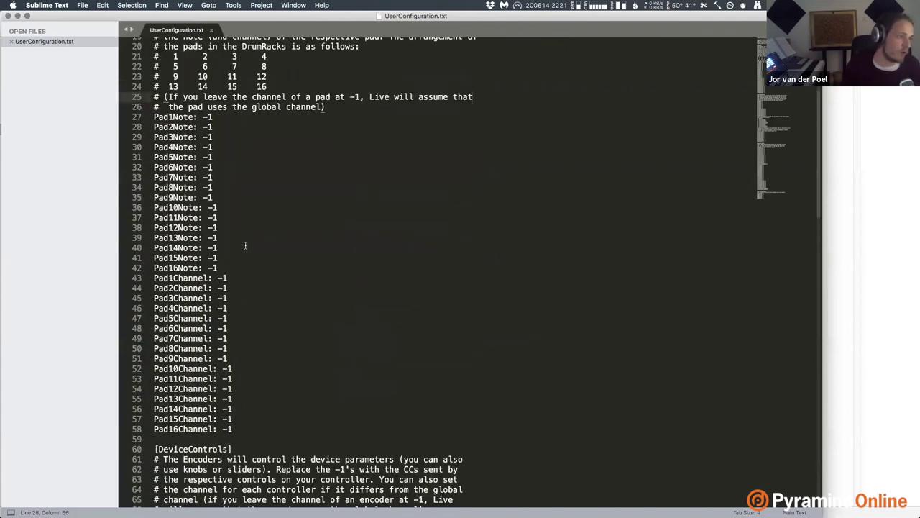
{"action": "left_click_drag", "start_coordinate": [153, 224], "coordinate": [197, 232]}
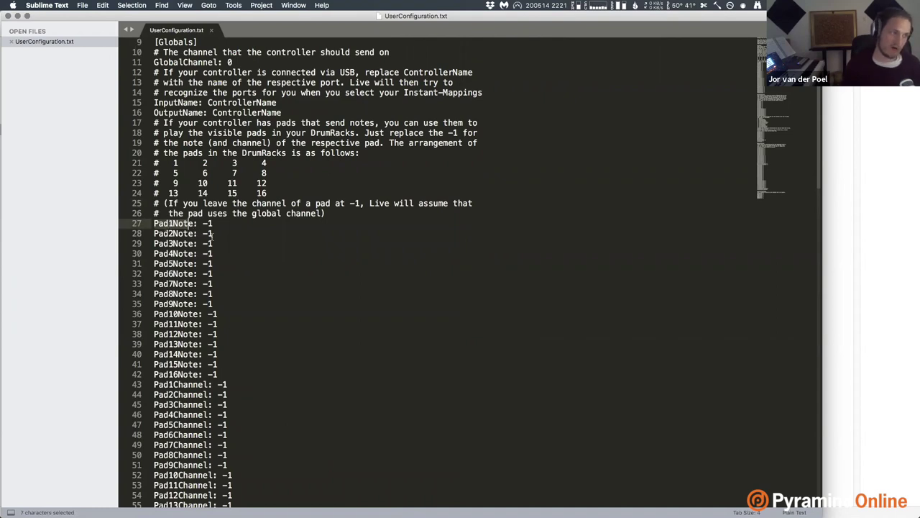
{"action": "left_click", "coordinate": [216, 223]}
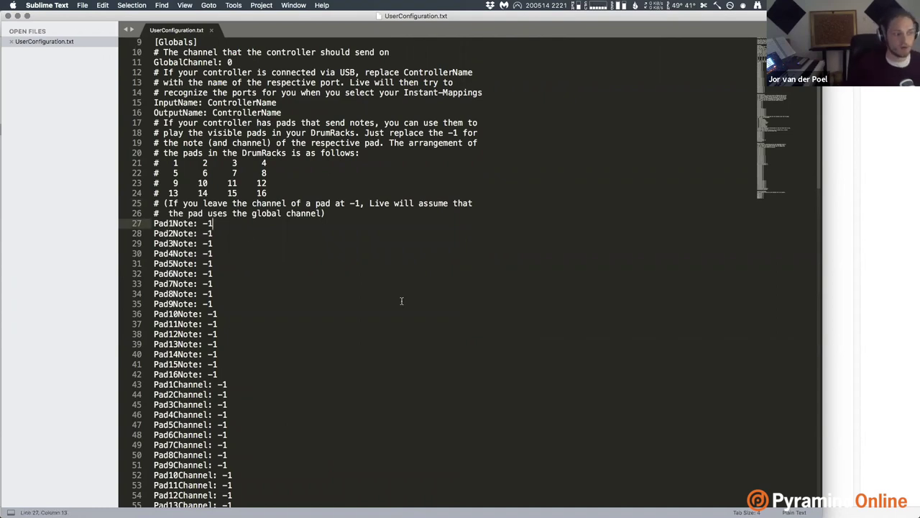
Bring up MIDI Monitor, return to UserConfiguration.txt to view the pad settings again, and switch back to Ableton Live.
{"action": "mouse_move", "coordinate": [244, 506]}
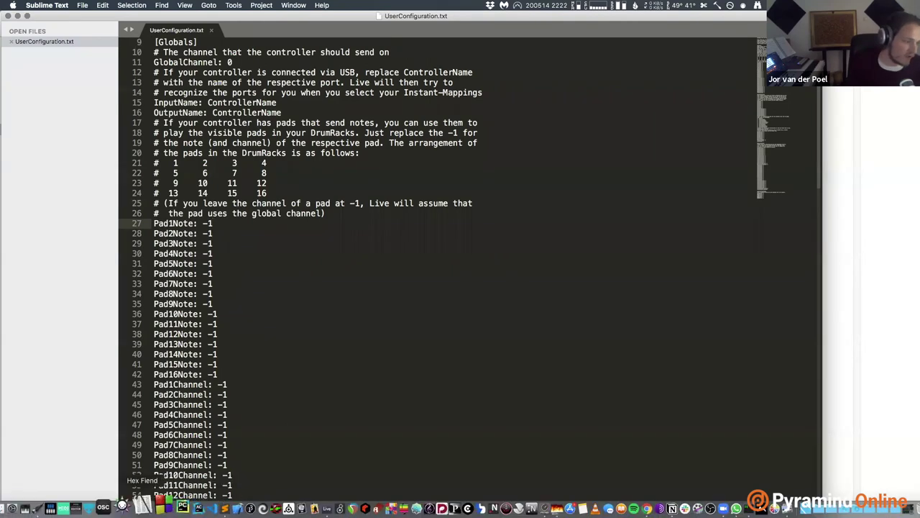
{"action": "left_click", "coordinate": [89, 505]}
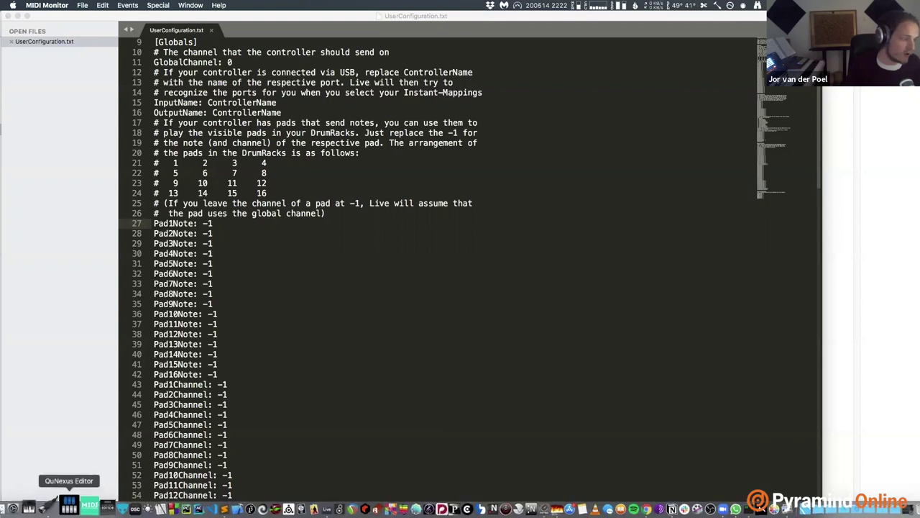
{"action": "key", "text": "ctrl+Left"}
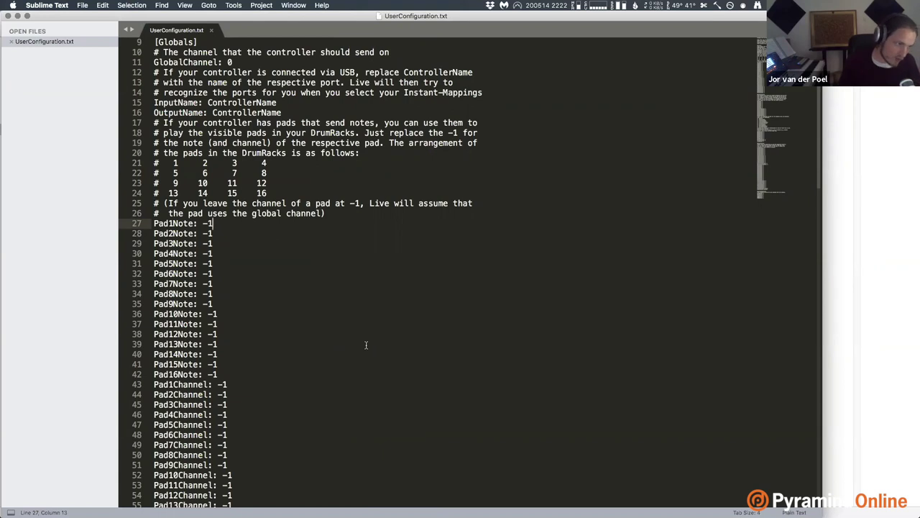
{"action": "scroll", "coordinate": [366, 345], "scroll_direction": "down", "scroll_amount": 3}
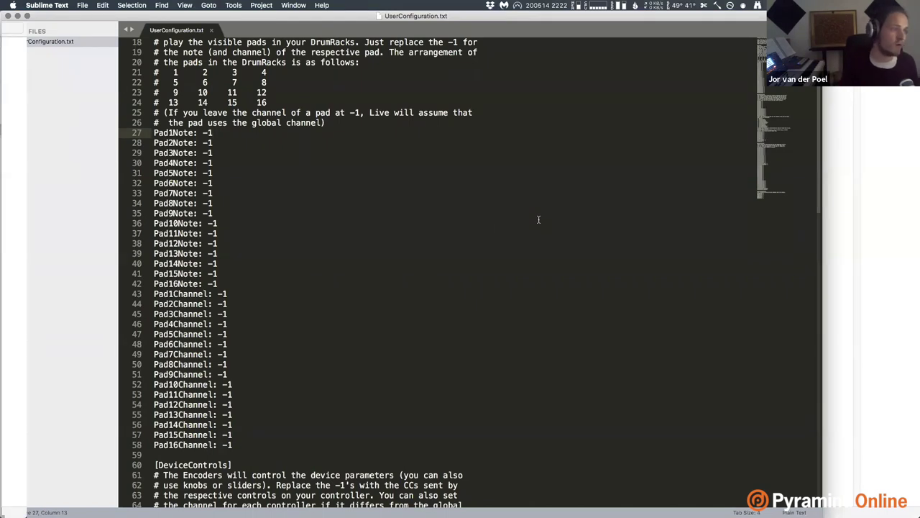
{"action": "scroll", "coordinate": [256, 147], "scroll_direction": "up", "scroll_amount": 6}
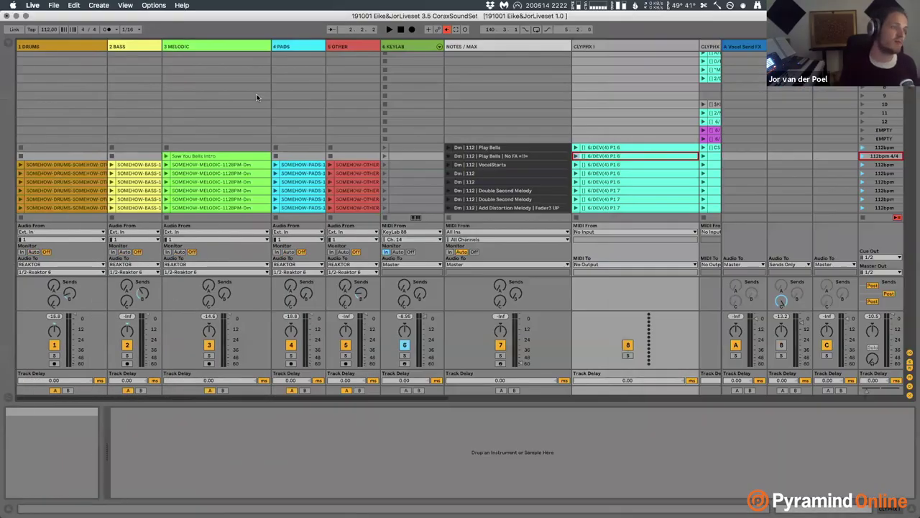
Select the empty 3 MELODIC slot in scene 9, view the set's MIDI mappings in MIDI Map Mode and leave the mode.
{"action": "left_click", "coordinate": [258, 96]}
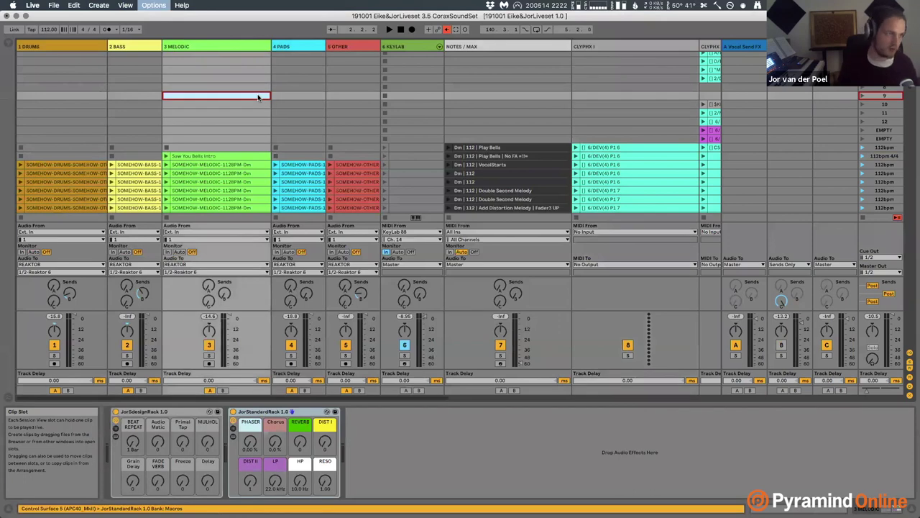
{"action": "key", "text": "super+a"}
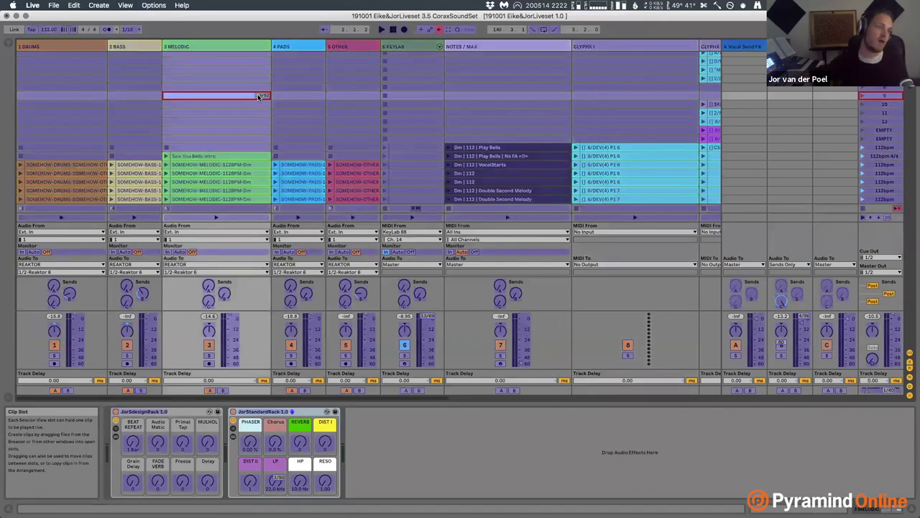
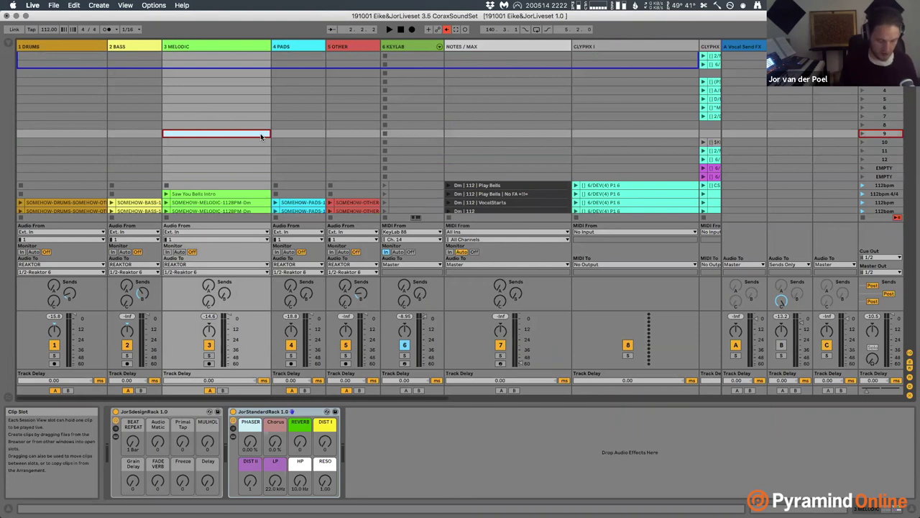
{"action": "key", "text": "super+m"}
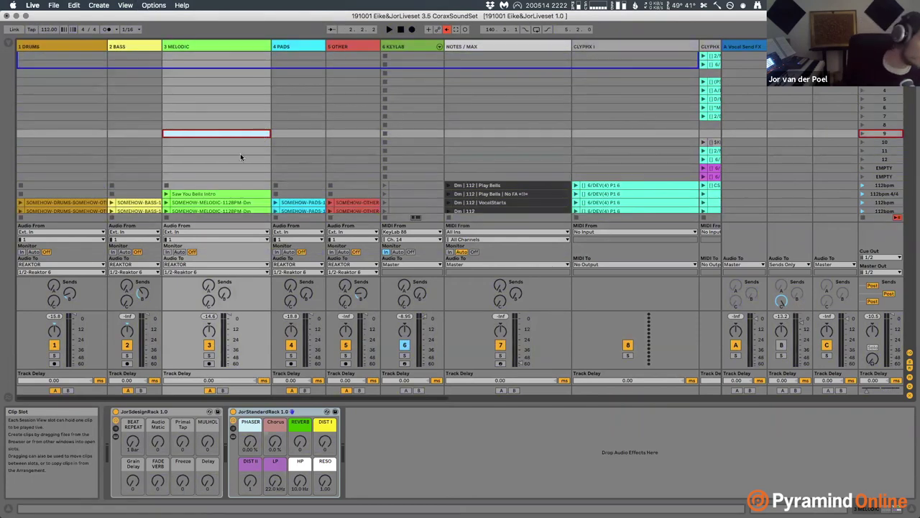
{"action": "key", "text": "super+m"}
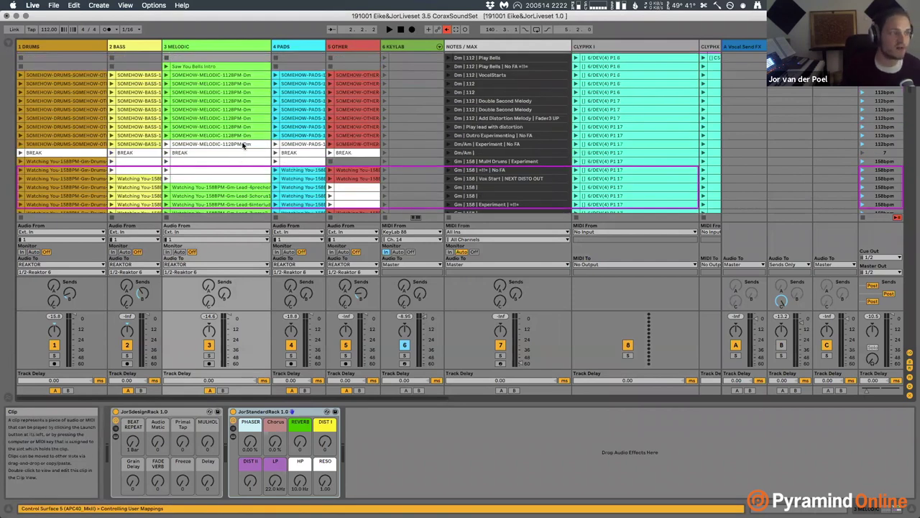
Compare the effect racks of the 3 MELODIC and 1 DRUMS tracks using the Saw You Bells Intro and first SOMEHOW-DRUMS clips.
{"action": "left_click", "coordinate": [207, 67]}
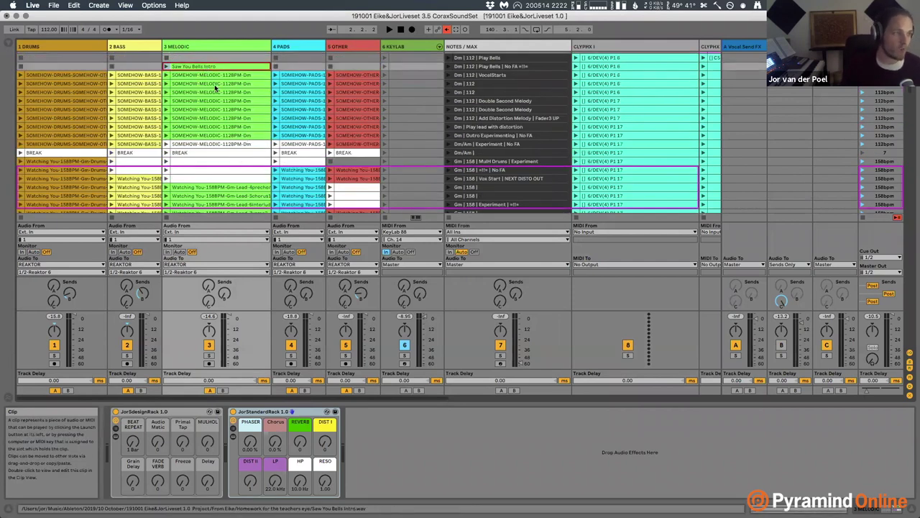
{"action": "left_click", "coordinate": [83, 75]}
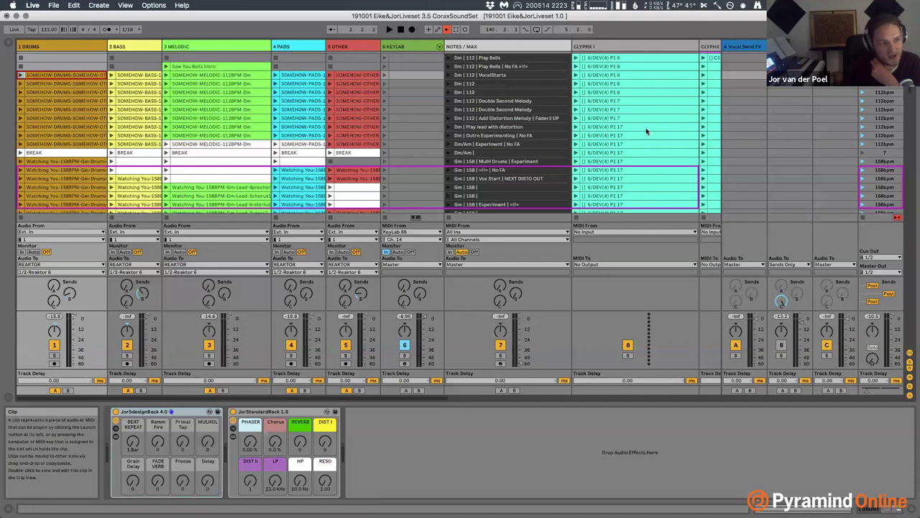
{"action": "left_click", "coordinate": [246, 67]}
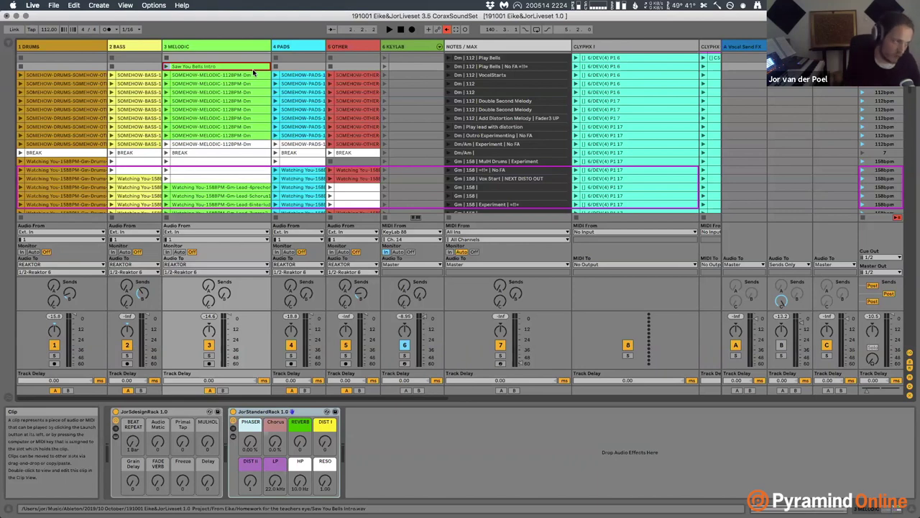
Audition two SOMEHOW-DRUMS clips with the 1 DRUMS track soloed, in the Add Distortion Melody and Outro Experimenting scenes, ending with playback stopped and solo off.
{"action": "left_click", "coordinate": [103, 49]}
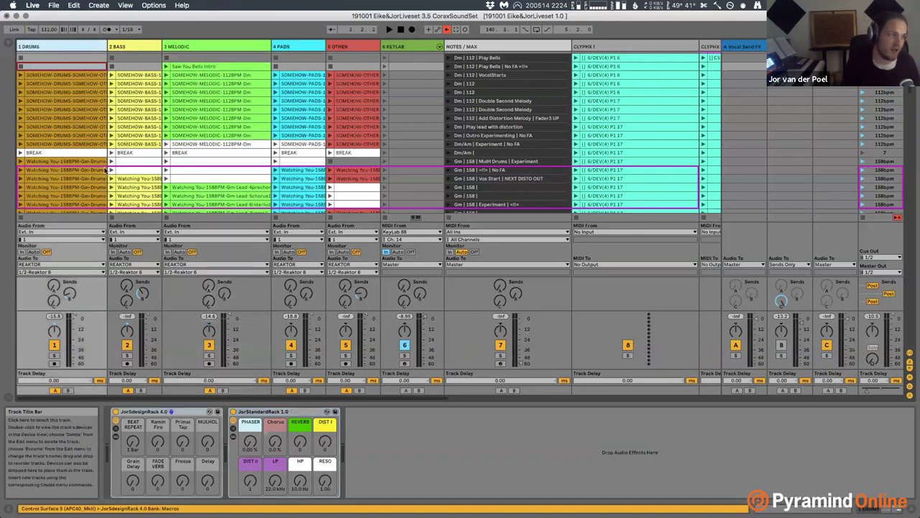
{"action": "left_click", "coordinate": [54, 355]}
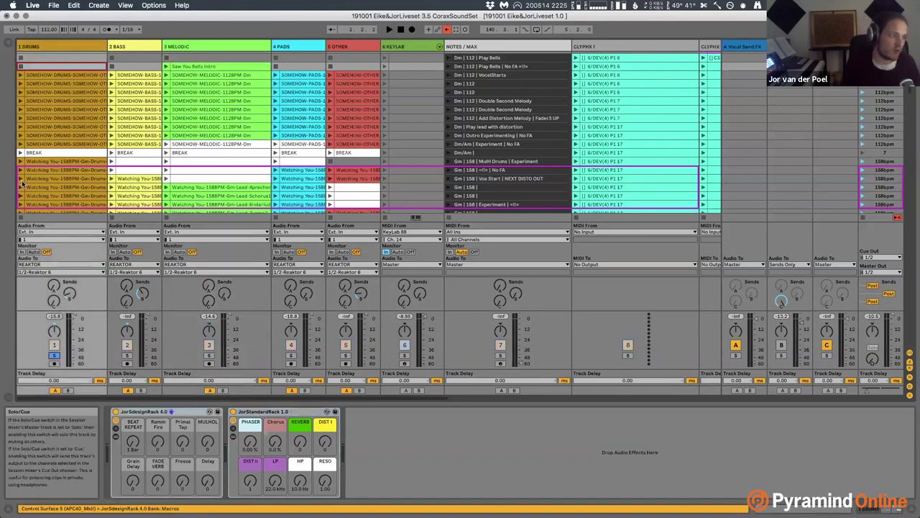
{"action": "left_click", "coordinate": [20, 118]}
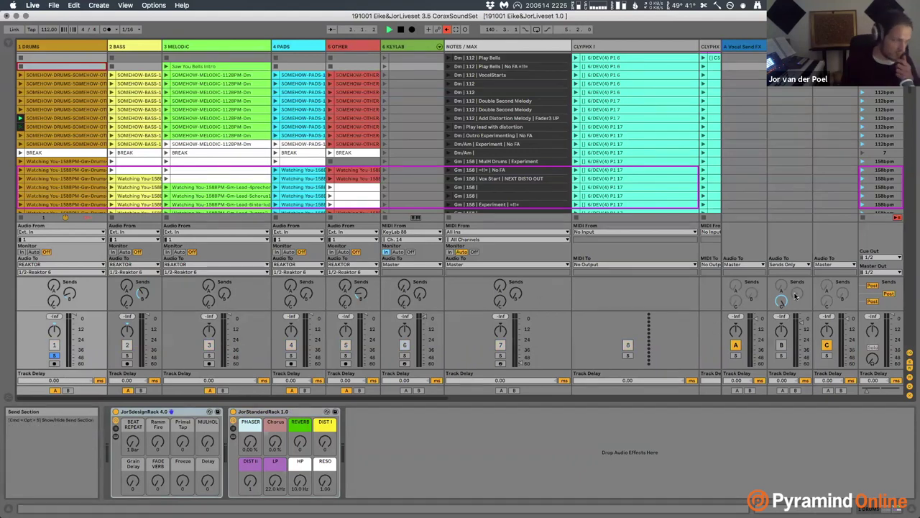
{"action": "left_click", "coordinate": [20, 135]}
{"action": "key", "text": "space"}
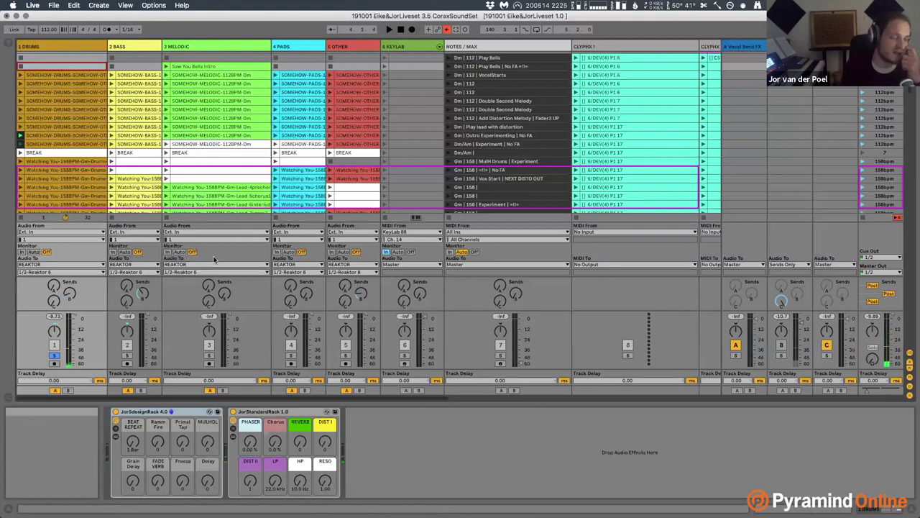
{"action": "left_click", "coordinate": [55, 356]}
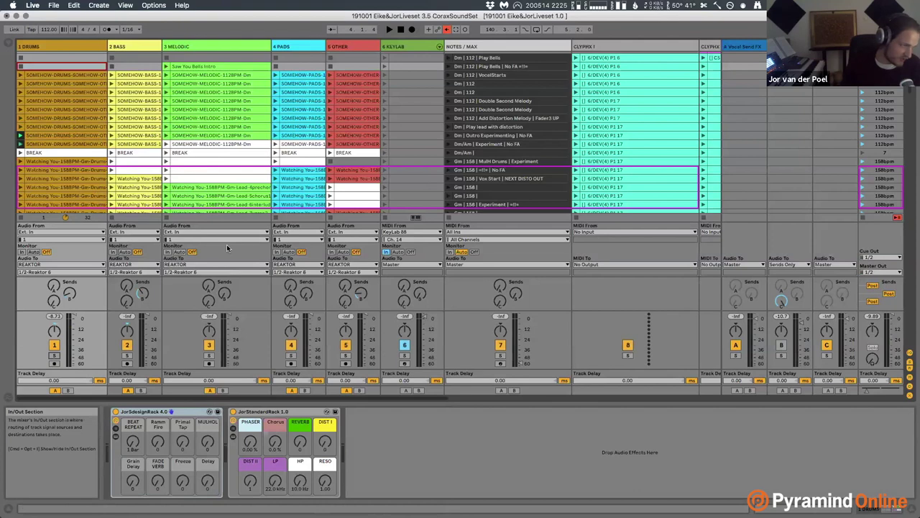
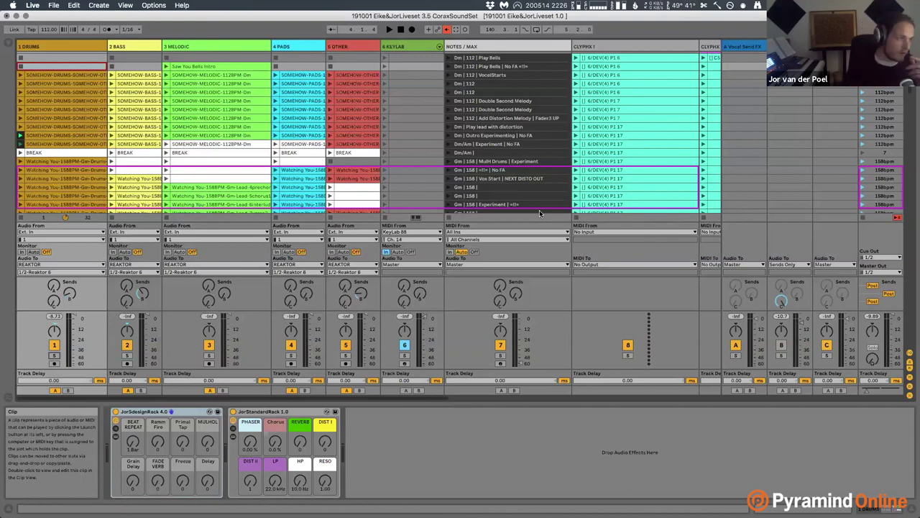
View the racks of 1 DRUMS, 5 OTHER and 2 BASS, selecting SOMEHOW and Watching You clips along the way.
{"action": "left_click", "coordinate": [96, 76]}
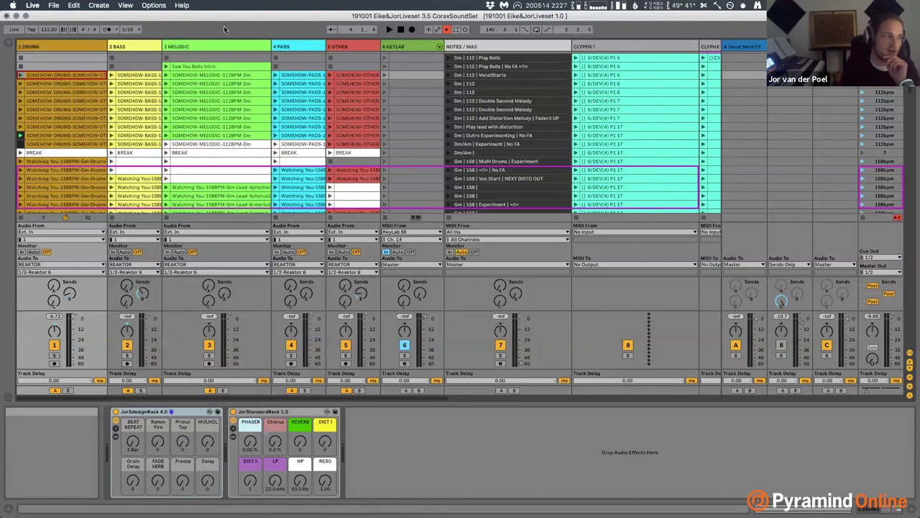
{"action": "left_click", "coordinate": [356, 46]}
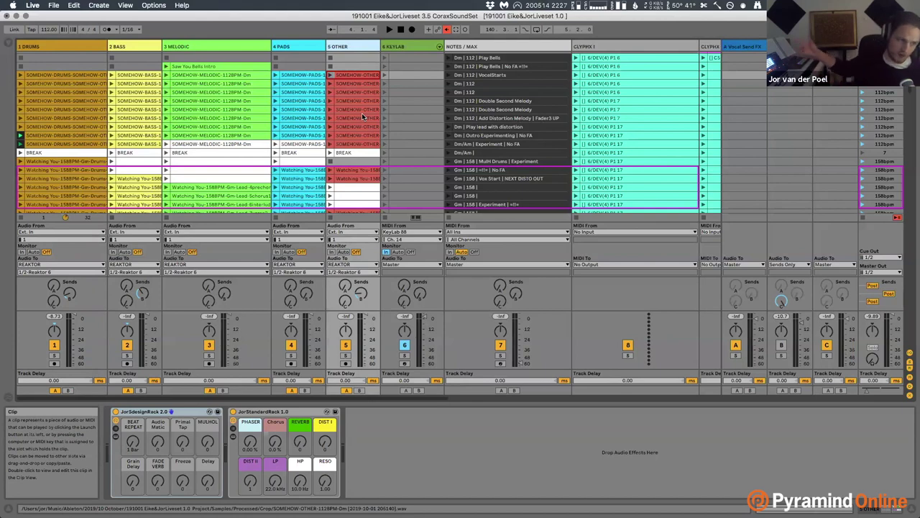
{"action": "scroll", "coordinate": [361, 113], "scroll_direction": "down", "scroll_amount": 3}
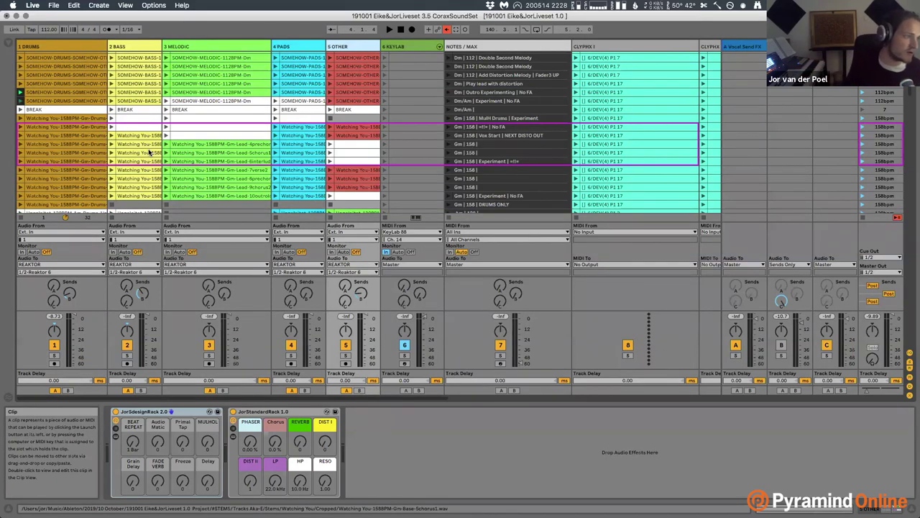
{"action": "left_click", "coordinate": [87, 128]}
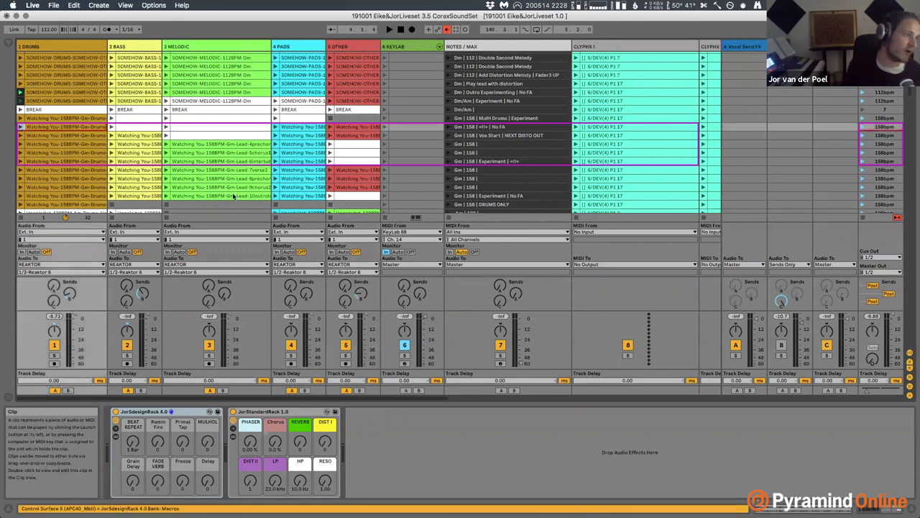
{"action": "left_click", "coordinate": [146, 156]}
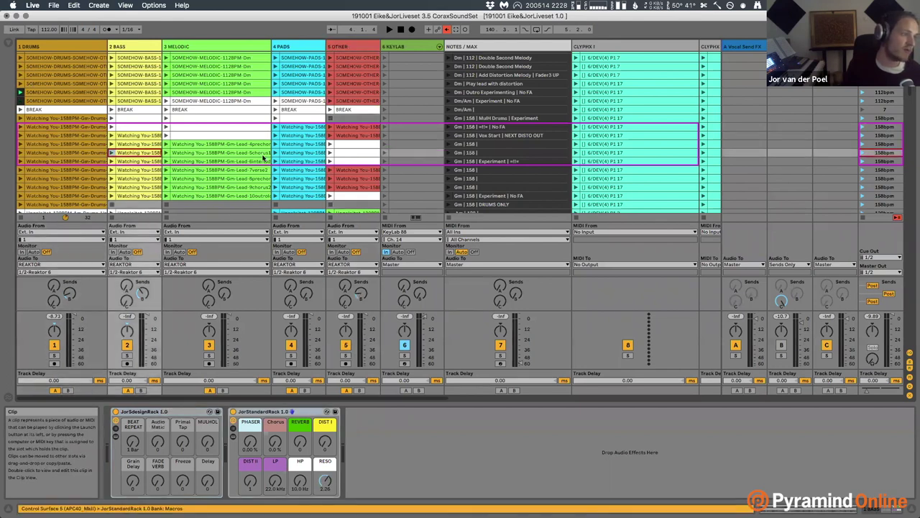
Select the first Watching You lead clip in 3 MELODIC and view the global launch quantization options without choosing a different one.
{"action": "left_click", "coordinate": [243, 145]}
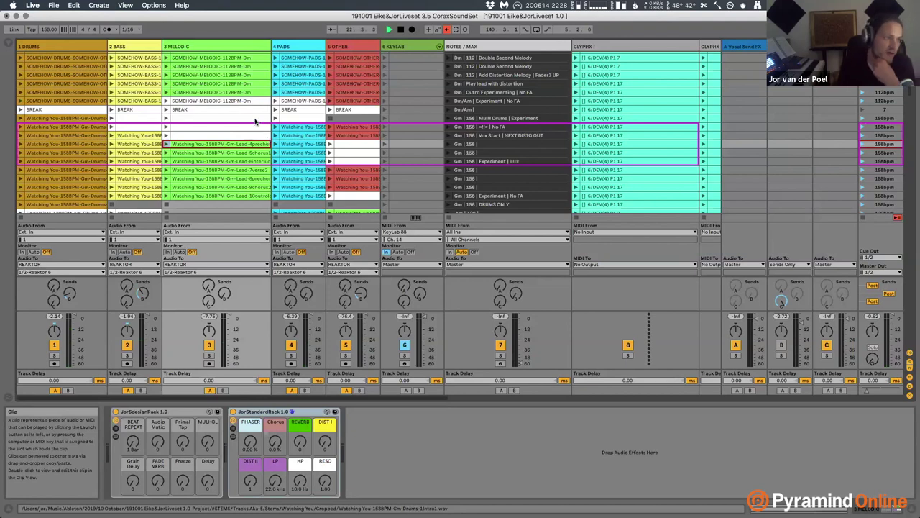
{"action": "left_click", "coordinate": [136, 30]}
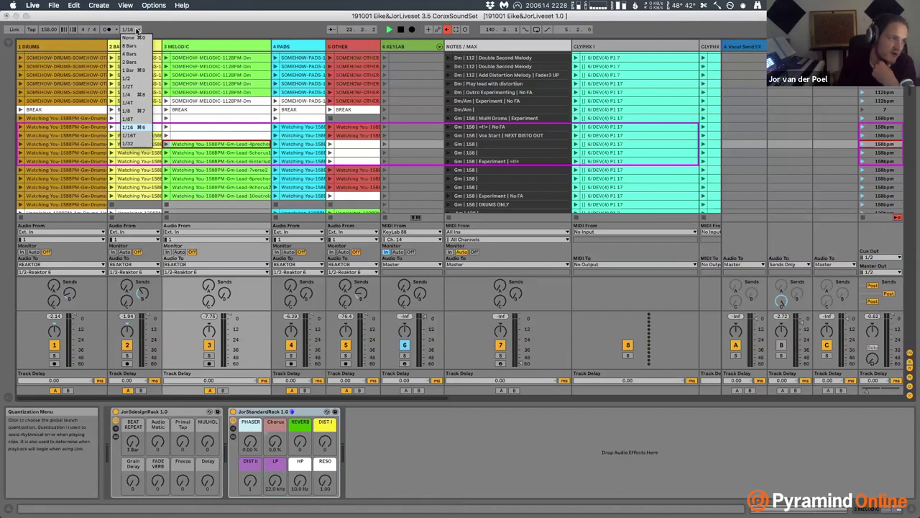
{"action": "left_click", "coordinate": [190, 33]}
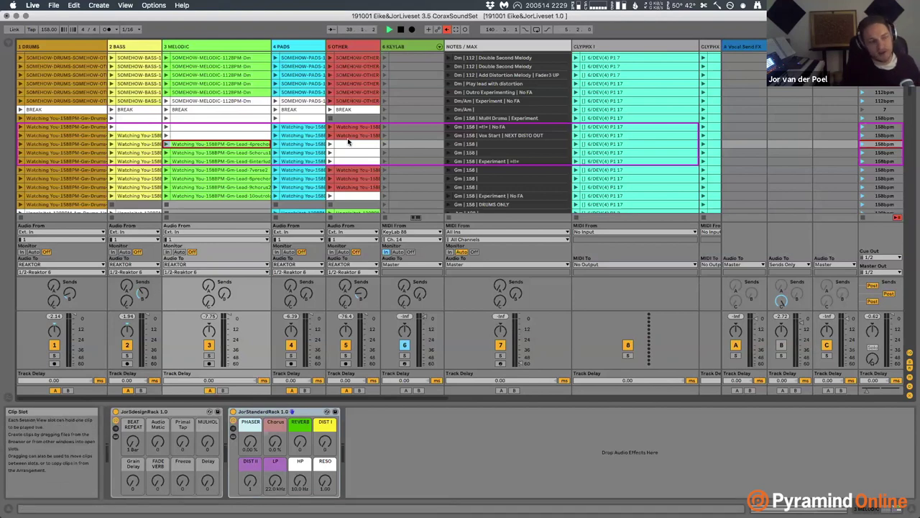
Select the VocalStarts clip in NOTES / MAX to view its Max device, and look through the note clips down to the 127 BPM song.
{"action": "scroll", "coordinate": [350, 141], "scroll_direction": "up", "scroll_amount": 3}
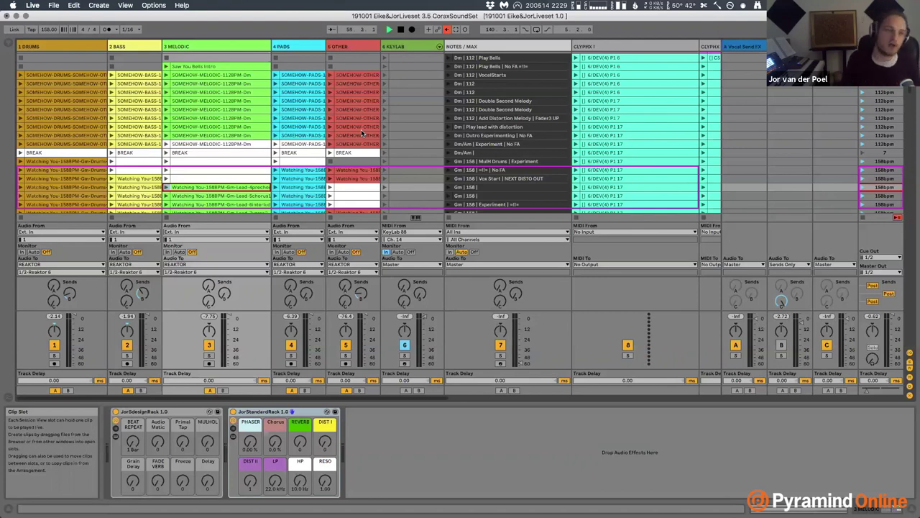
{"action": "left_click", "coordinate": [532, 78]}
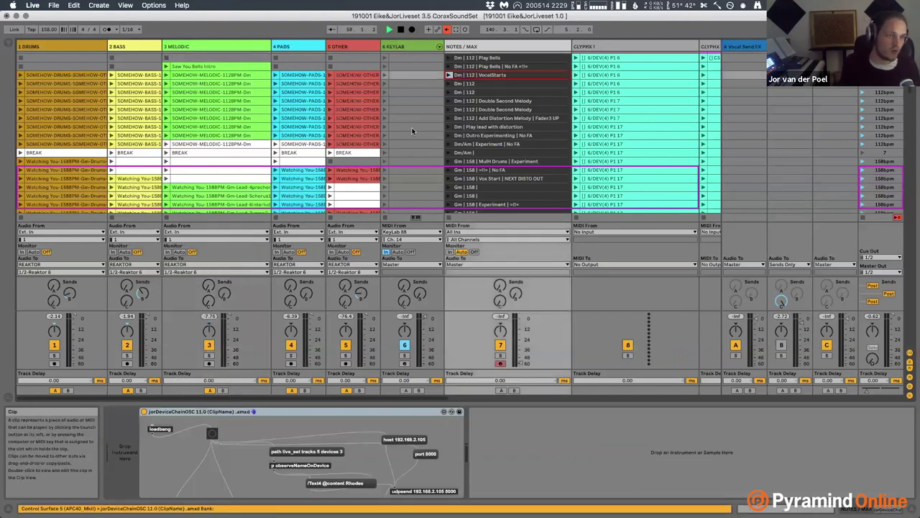
{"action": "scroll", "coordinate": [412, 130], "scroll_direction": "down", "scroll_amount": 10}
{"action": "scroll", "coordinate": [412, 131], "scroll_direction": "down", "scroll_amount": 15}
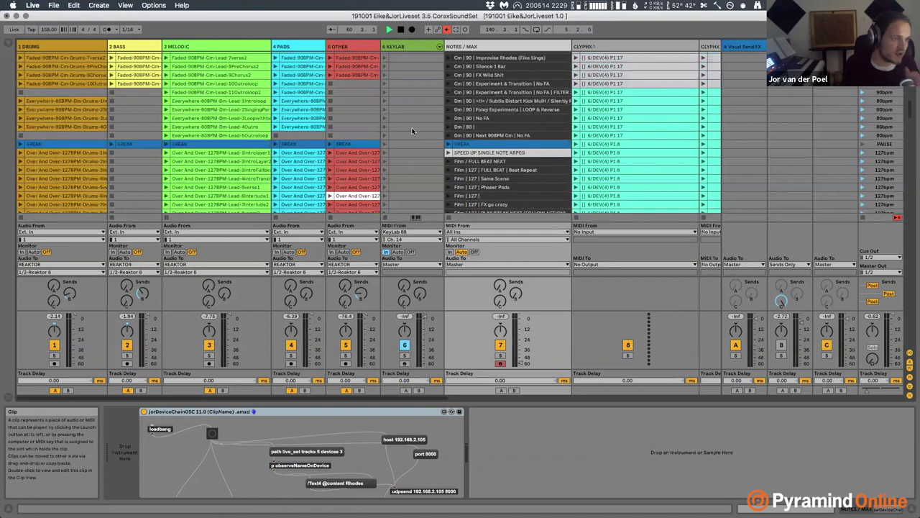
Look through the NOTES / MAX clips of the 95 BPM Corax song and select the song's first note clip.
{"action": "scroll", "coordinate": [412, 131], "scroll_direction": "down", "scroll_amount": 5}
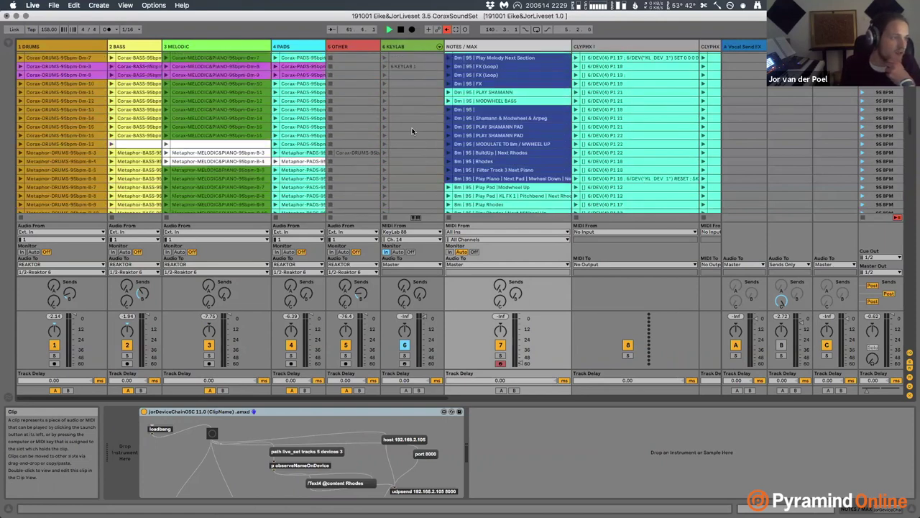
{"action": "left_click", "coordinate": [535, 67]}
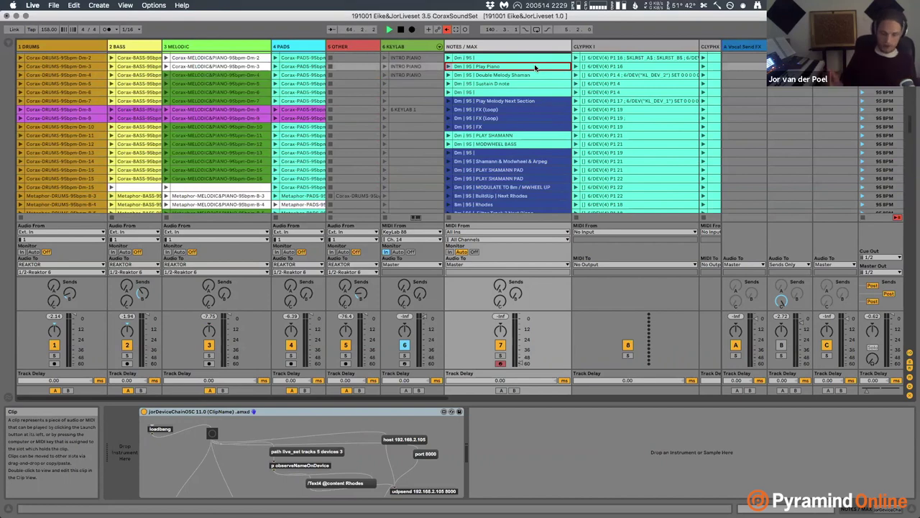
{"action": "scroll", "coordinate": [535, 67], "scroll_direction": "up", "scroll_amount": 3}
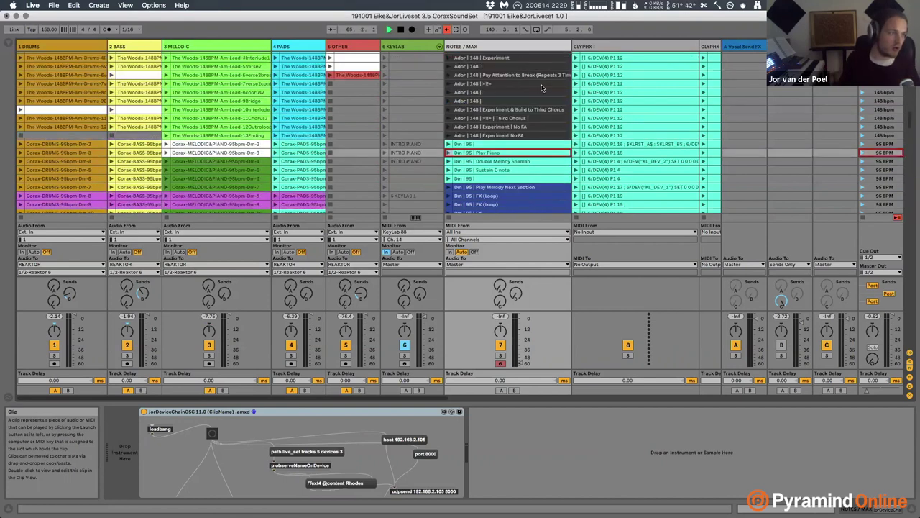
{"action": "left_click", "coordinate": [526, 144]}
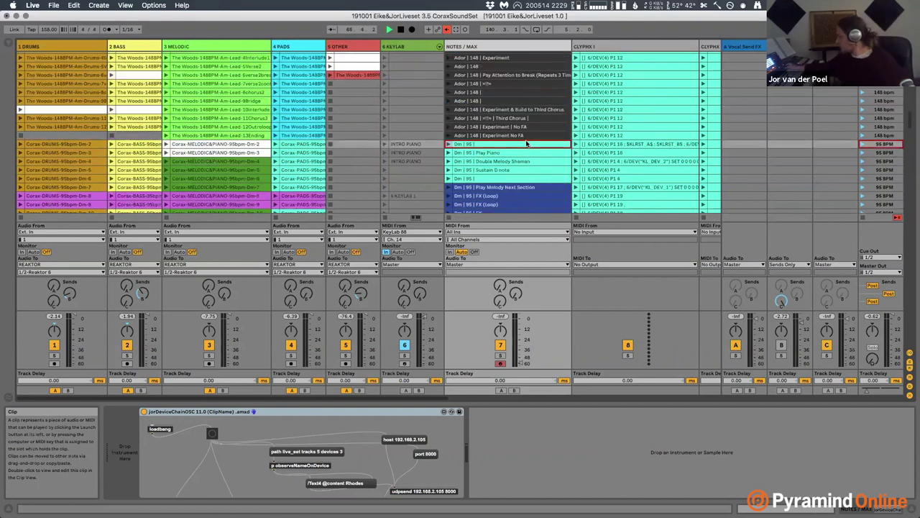
{"action": "scroll", "coordinate": [526, 143], "scroll_direction": "down", "scroll_amount": 10}
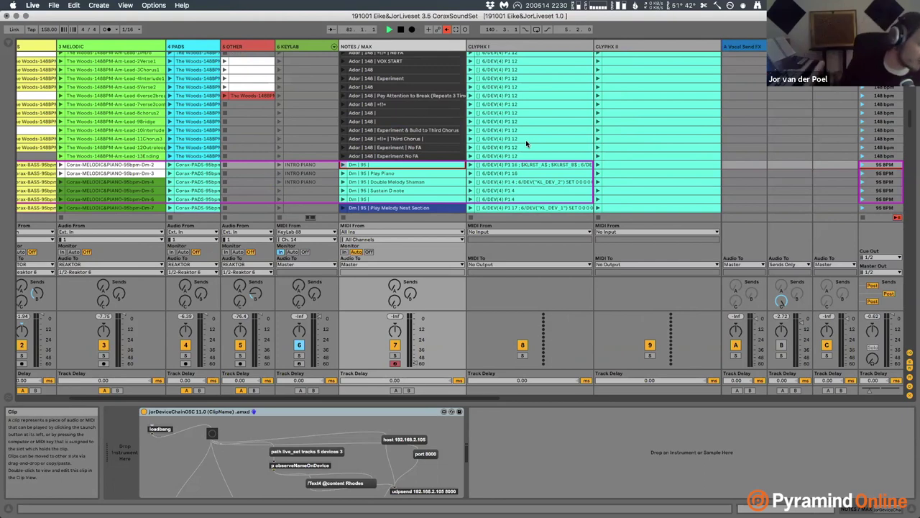
{"action": "scroll", "coordinate": [445, 170], "scroll_direction": "left", "scroll_amount": 2}
{"action": "scroll", "coordinate": [445, 170], "scroll_direction": "left", "scroll_amount": 3}
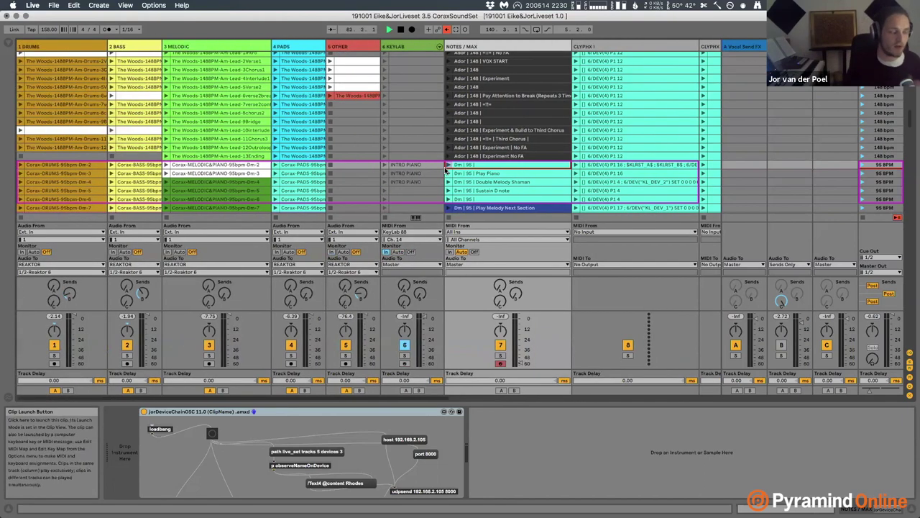
Show the clip settings of Corax-DRUMS-95bpm-Dm-2, toggle its property boxes off and back on, and shrink the detail view to reveal more scenes.
{"action": "left_click", "coordinate": [65, 165]}
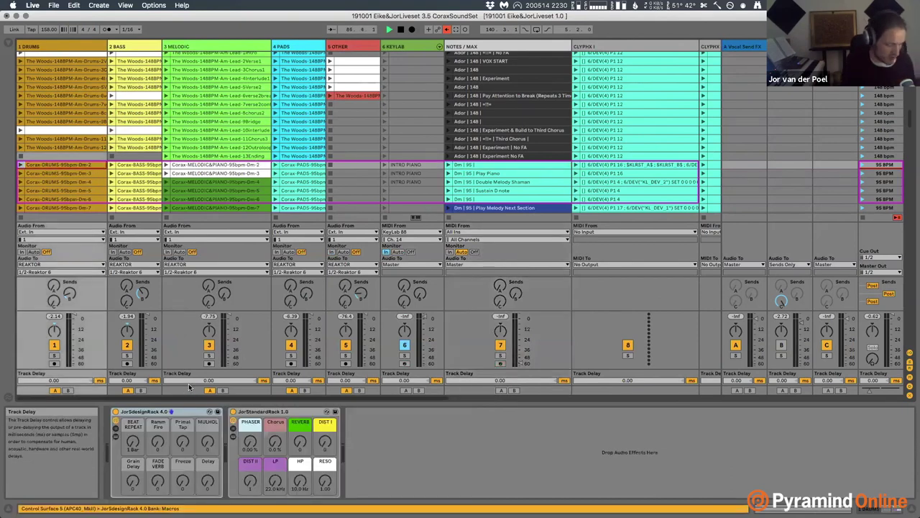
{"action": "key", "text": "shift+Tab"}
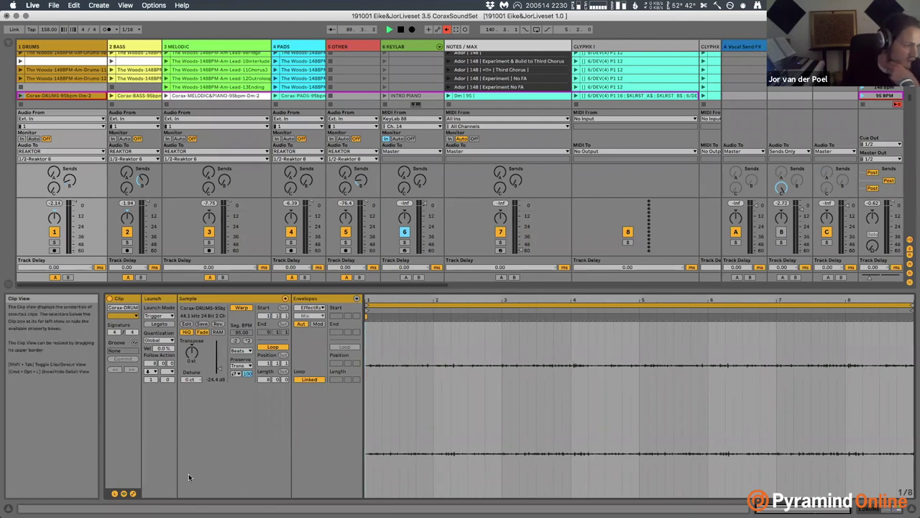
{"action": "left_click", "coordinate": [130, 495]}
{"action": "left_click", "coordinate": [130, 496]}
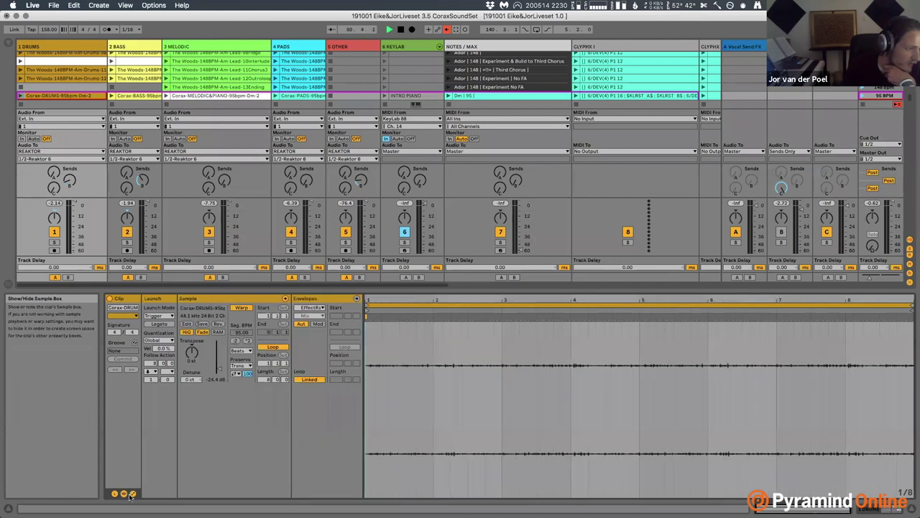
{"action": "left_click", "coordinate": [133, 494]}
{"action": "left_click", "coordinate": [134, 494]}
{"action": "left_click", "coordinate": [115, 494]}
{"action": "left_click", "coordinate": [115, 494]}
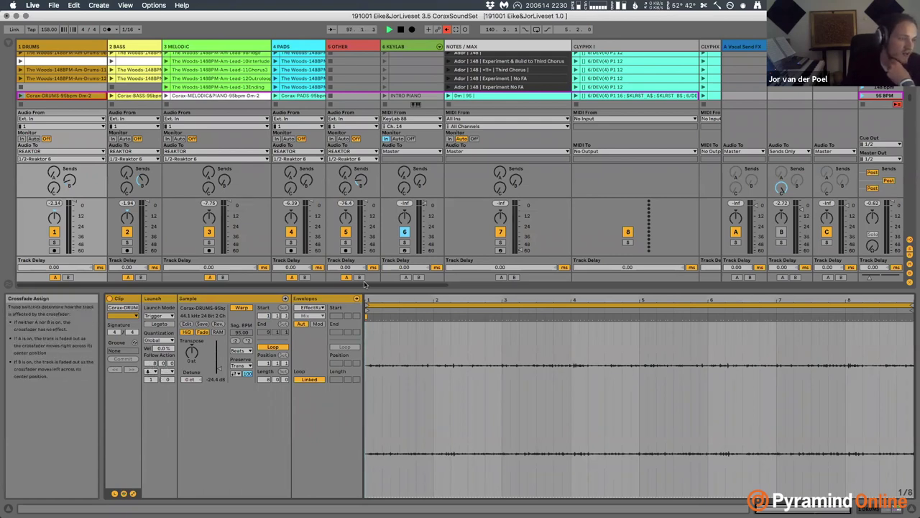
{"action": "left_click_drag", "start_coordinate": [365, 286], "coordinate": [379, 337]}
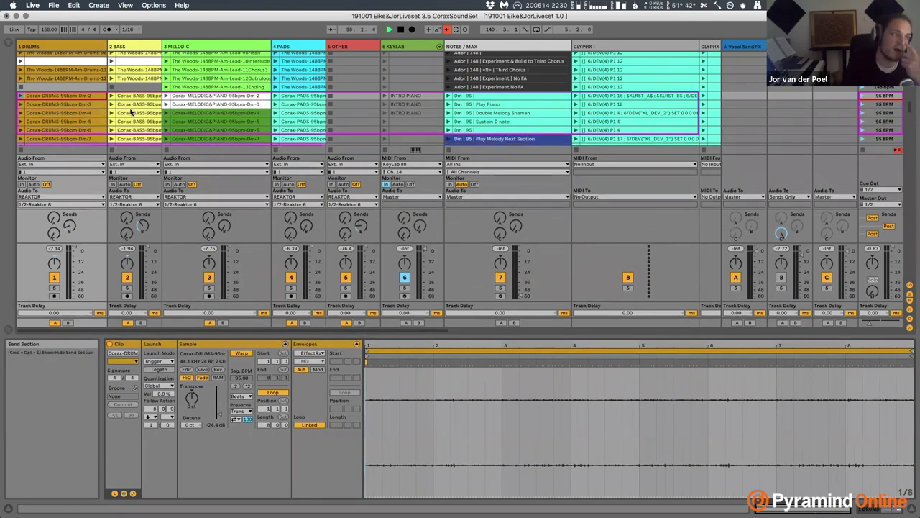
View the clips of the first Corax scene one by one in 2 BASS, 3 MELODIC, 4 PADS, NOTES / MAX and CLYPHX I.
{"action": "left_click", "coordinate": [140, 96]}
{"action": "left_click", "coordinate": [207, 95]}
{"action": "left_click", "coordinate": [299, 95]}
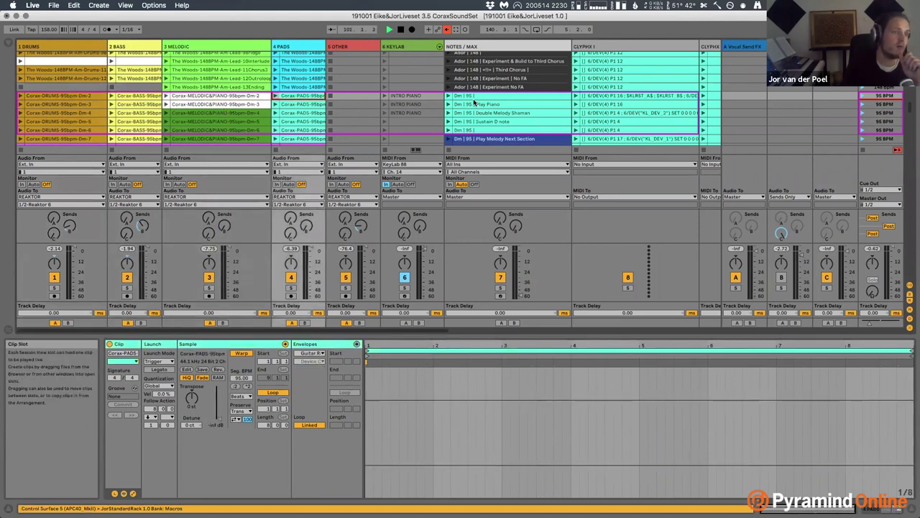
{"action": "left_click", "coordinate": [478, 96]}
{"action": "left_click", "coordinate": [606, 97]}
{"action": "scroll", "coordinate": [607, 104], "scroll_direction": "right", "scroll_amount": 3}
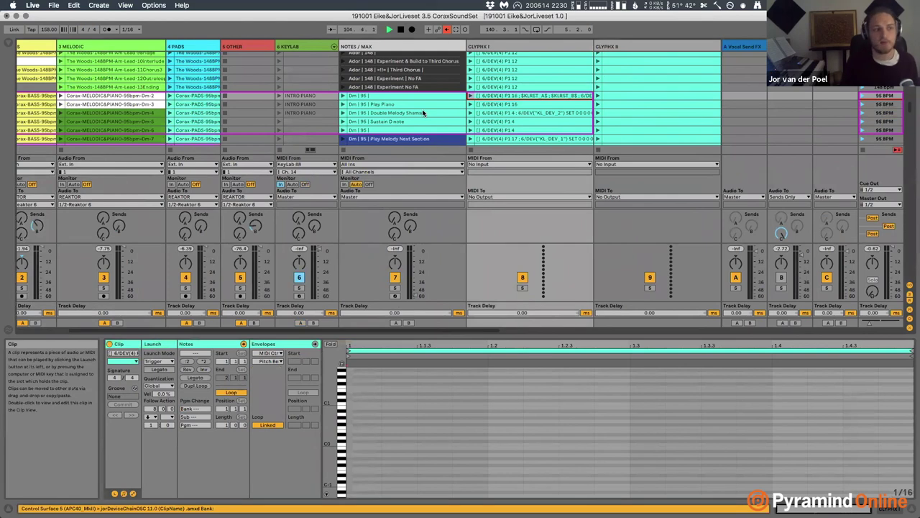
{"action": "scroll", "coordinate": [423, 112], "scroll_direction": "left", "scroll_amount": 3}
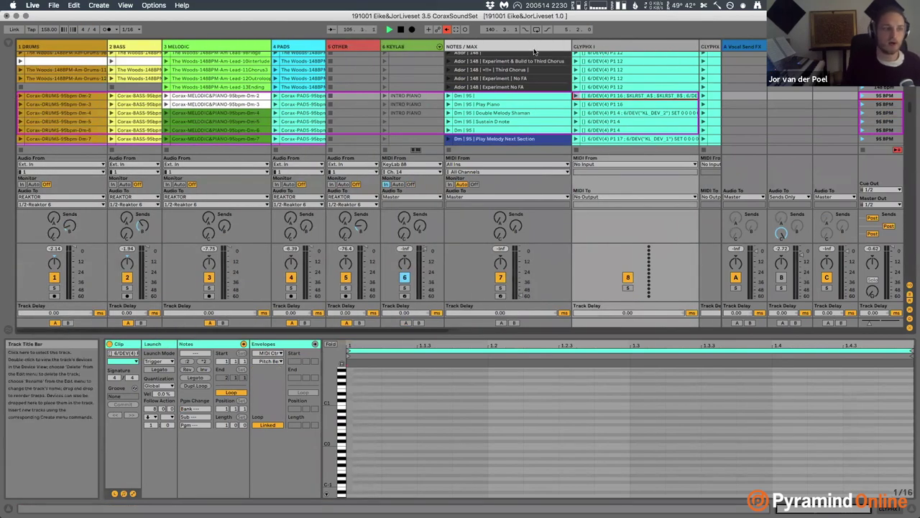
View the NOTES / MAX and CLYPHX I tracks, then select the 6/DEV(4) P1 16 clip in the Play Piano scene.
{"action": "left_click", "coordinate": [523, 46]}
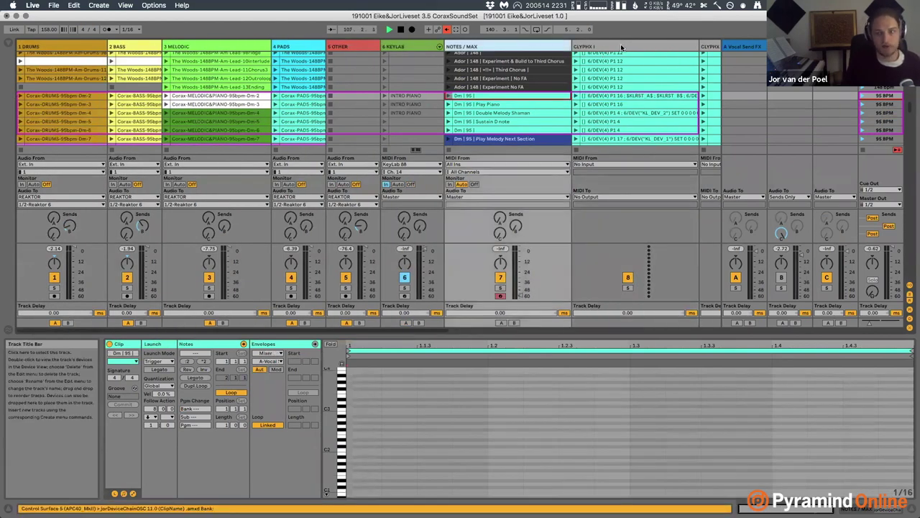
{"action": "left_click", "coordinate": [618, 47]}
{"action": "scroll", "coordinate": [618, 47], "scroll_direction": "right", "scroll_amount": 3}
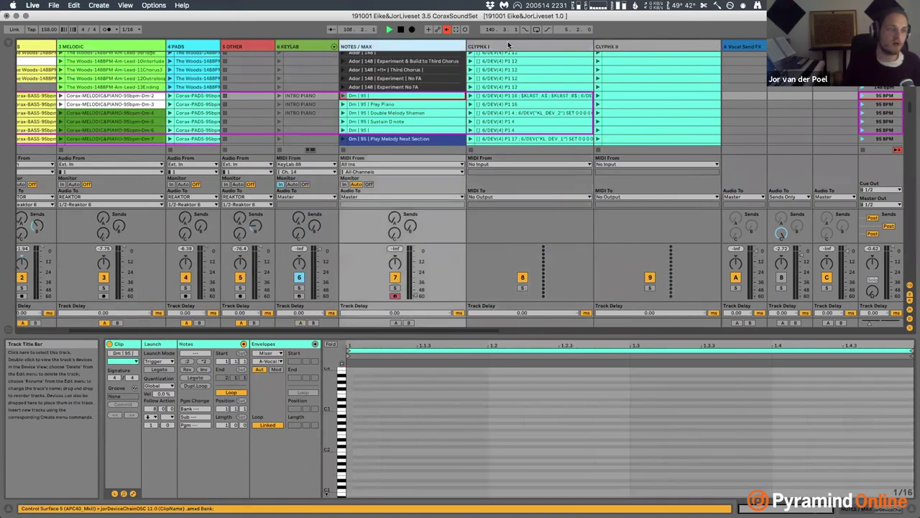
{"action": "left_click", "coordinate": [435, 46]}
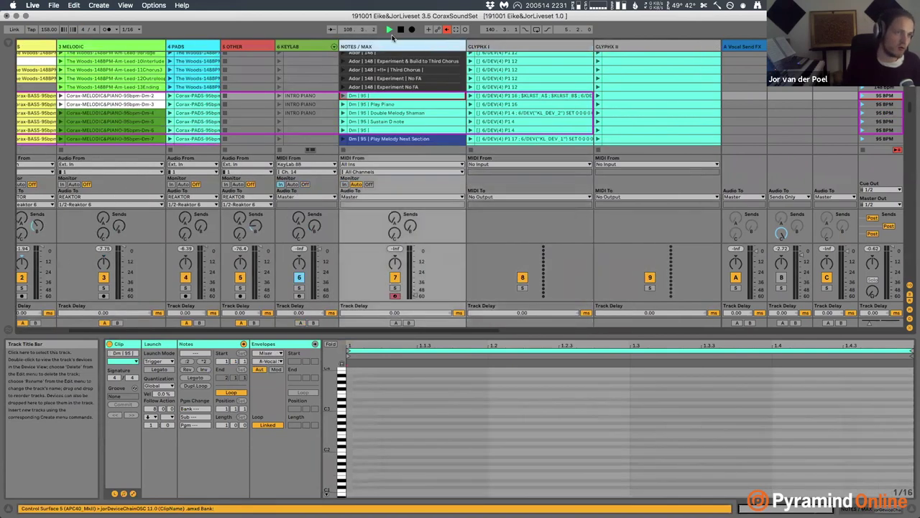
{"action": "left_click", "coordinate": [483, 69]}
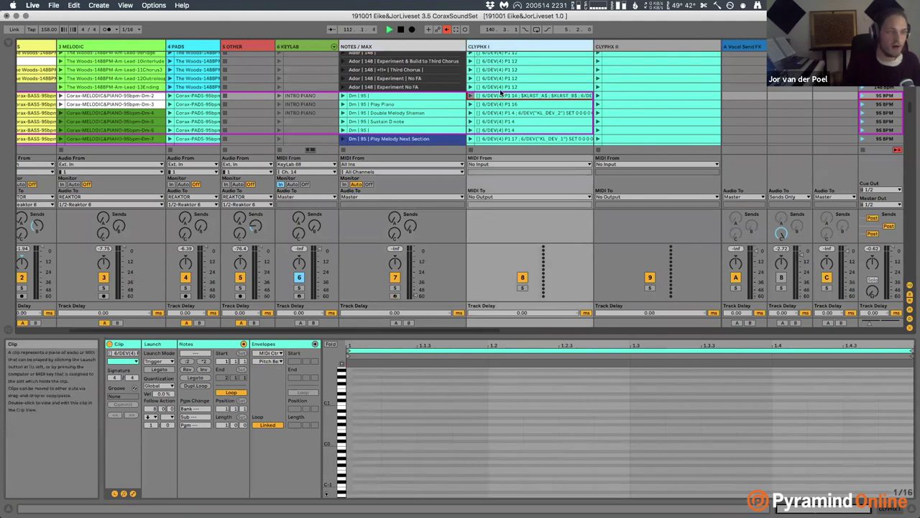
{"action": "scroll", "coordinate": [501, 92], "scroll_direction": "left", "scroll_amount": 3}
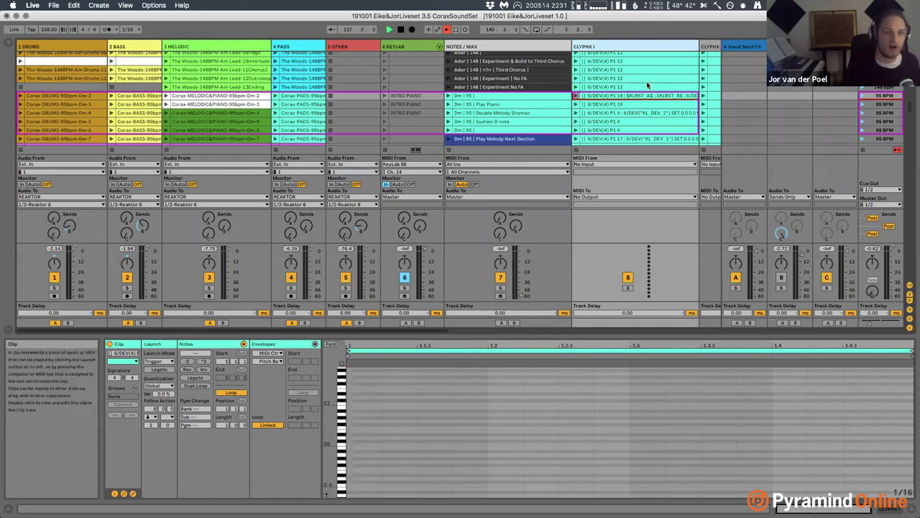
{"action": "left_click", "coordinate": [617, 107]}
{"action": "scroll", "coordinate": [617, 107], "scroll_direction": "right", "scroll_amount": 3}
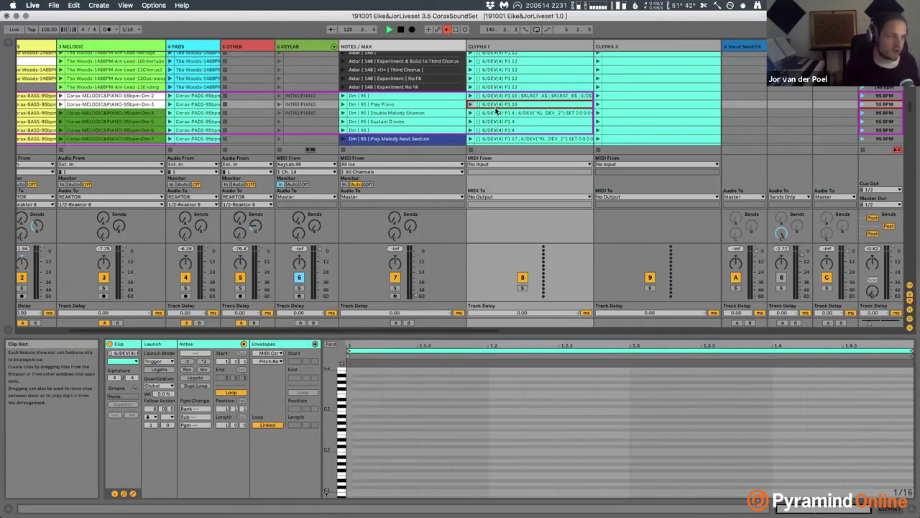
{"action": "scroll", "coordinate": [496, 109], "scroll_direction": "left", "scroll_amount": 3}
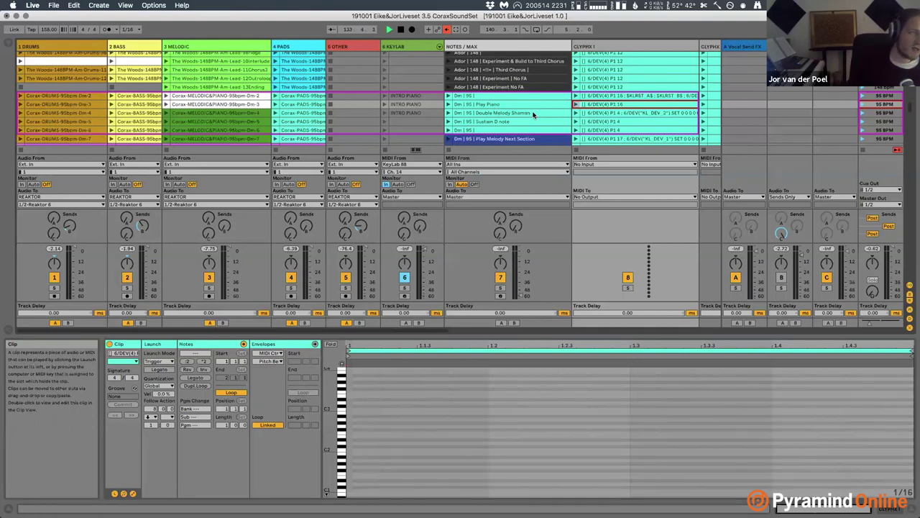
Select Corax-DRUMS-95bpm-Dm-2 and launch the Corax song at 95 BPM, playing on into the Play Piano scene.
{"action": "left_click", "coordinate": [92, 96]}
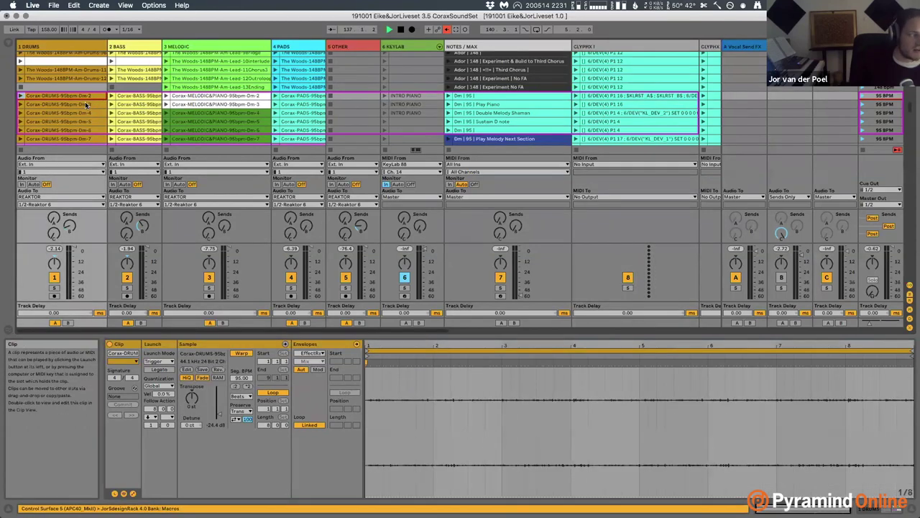
{"action": "left_click", "coordinate": [89, 97]}
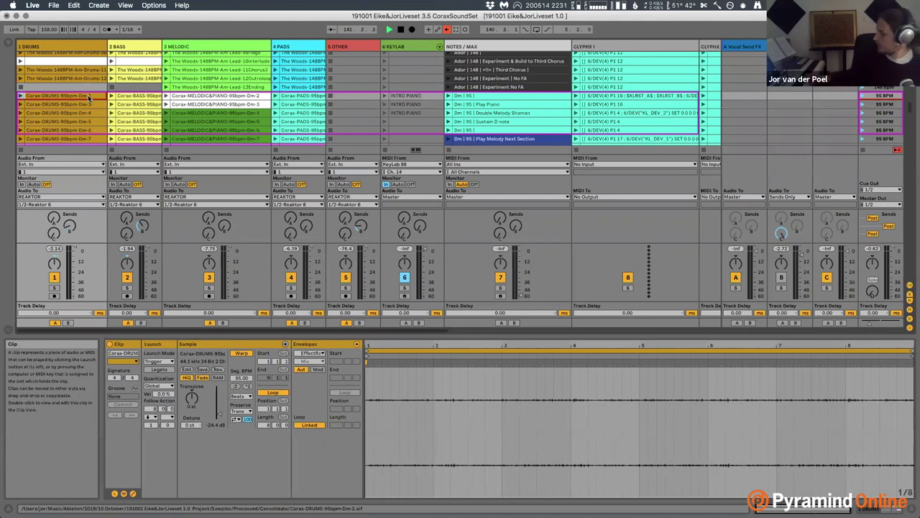
{"action": "key", "text": "Return"}
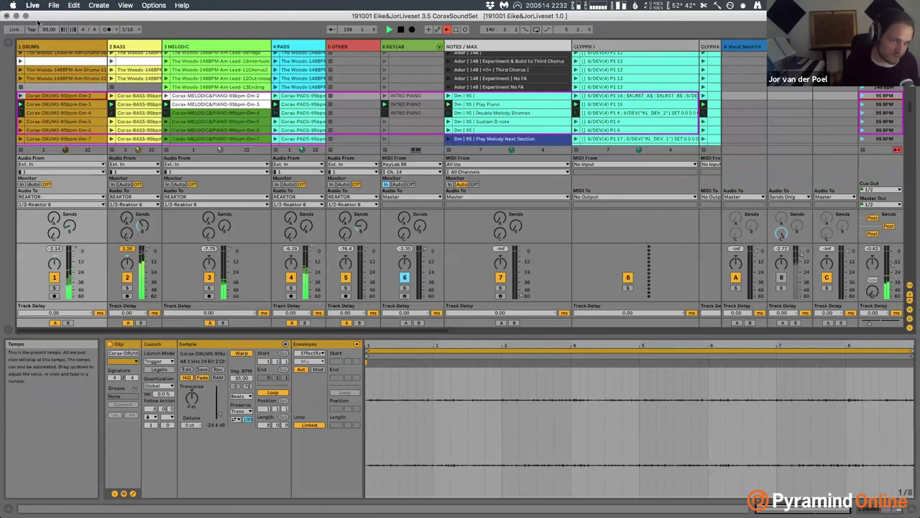
Examine the CLYPHX I action clips of the first Corax scenes, ending on the 6/DEV(4) P1 16 clip in the Play Piano scene.
{"action": "left_click", "coordinate": [595, 104]}
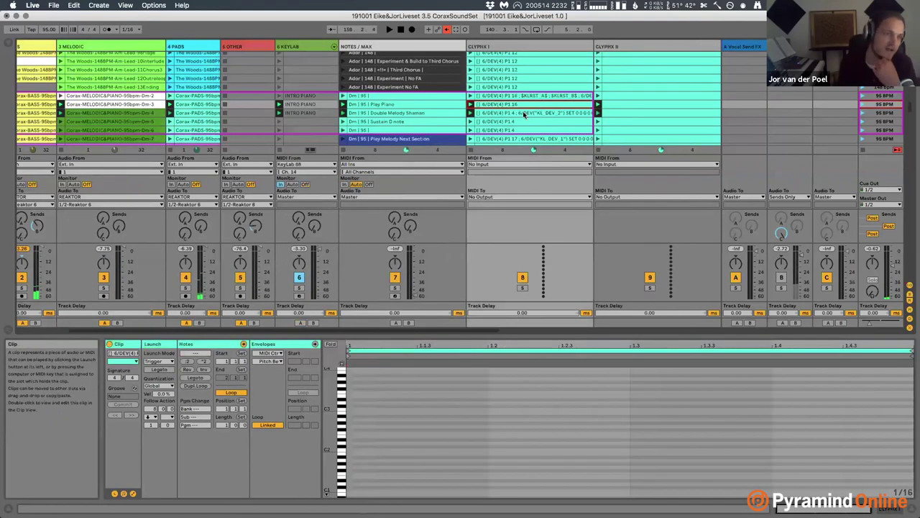
{"action": "scroll", "coordinate": [561, 106], "scroll_direction": "left", "scroll_amount": 2}
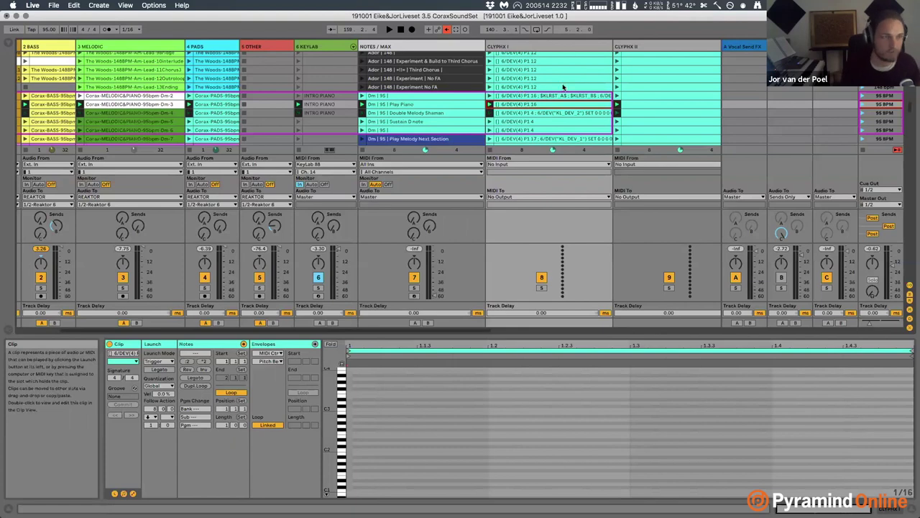
{"action": "scroll", "coordinate": [493, 108], "scroll_direction": "right", "scroll_amount": 2}
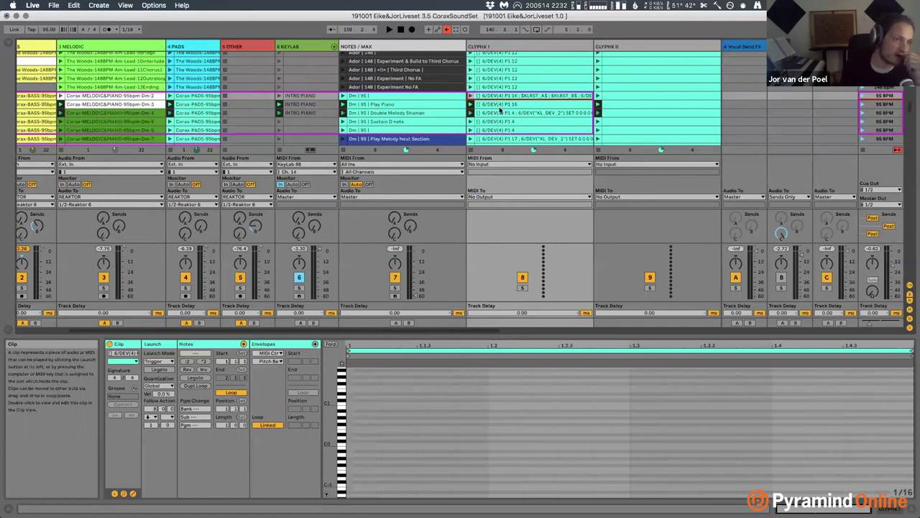
{"action": "left_click", "coordinate": [499, 112]}
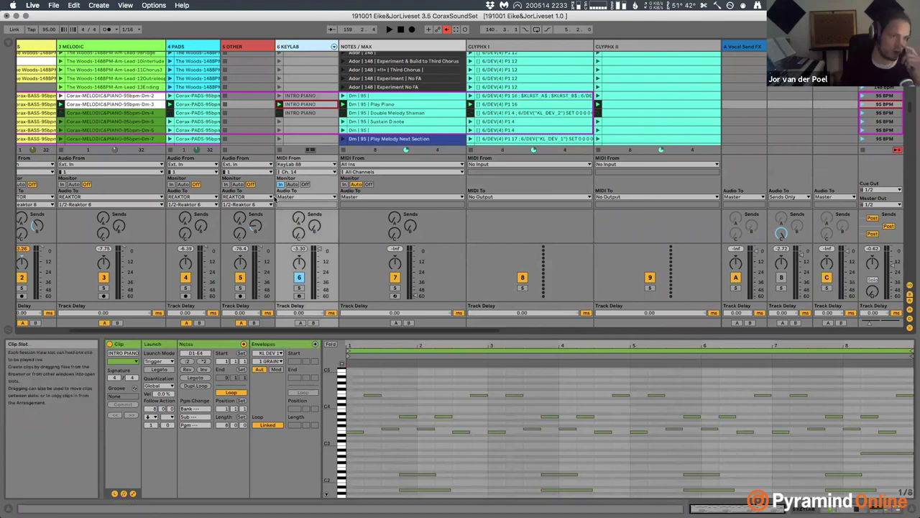
{"action": "left_click", "coordinate": [504, 106]}
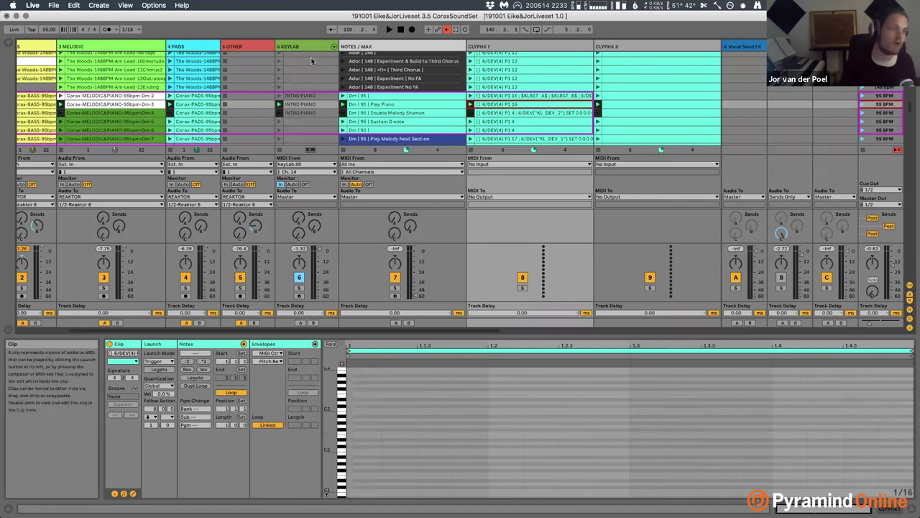
Select the INTRO PIANO clip of the Play Piano scene in 6 KEYLAB and show the track's JOR_INSTRUMENTS 16.0 rack.
{"action": "left_click", "coordinate": [299, 104]}
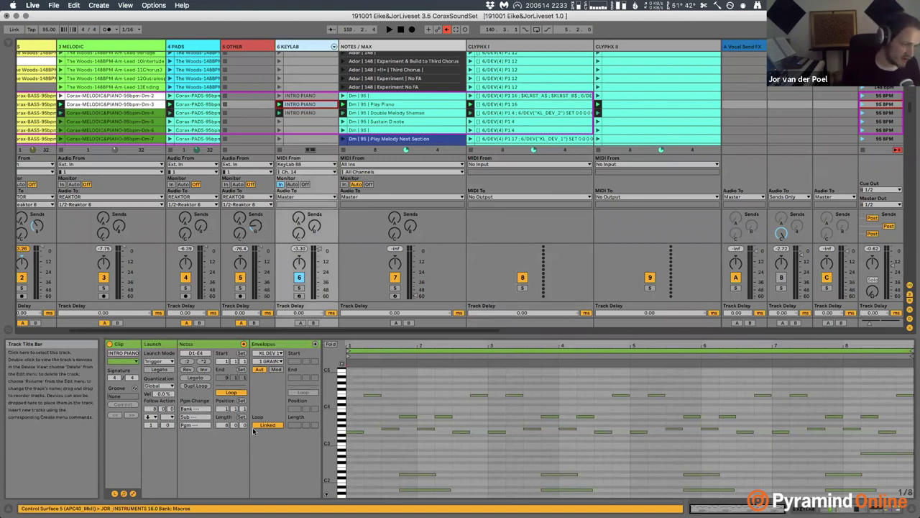
{"action": "key", "text": "shift+Tab"}
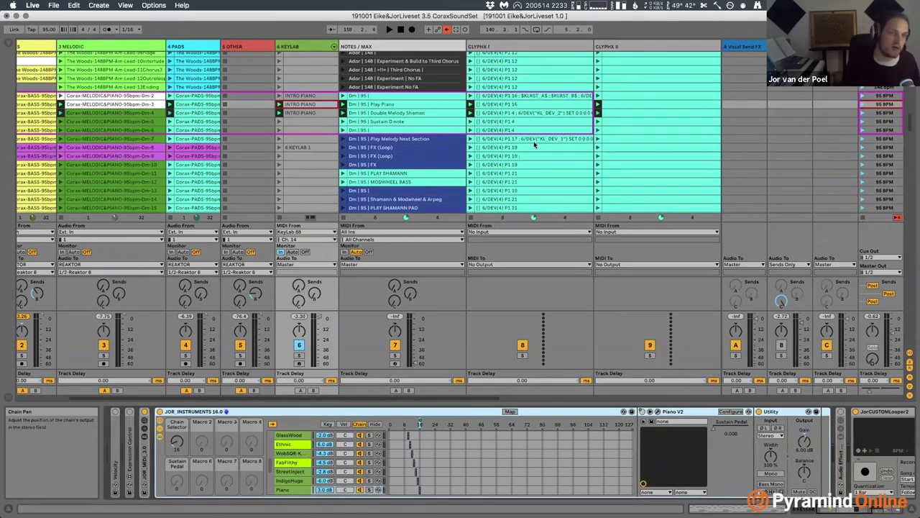
Look through the CLYPHX I clips further down the Corax song and reselect the 6/DEV(4) P1 16 clip in the Play Piano scene.
{"action": "left_click", "coordinate": [526, 152]}
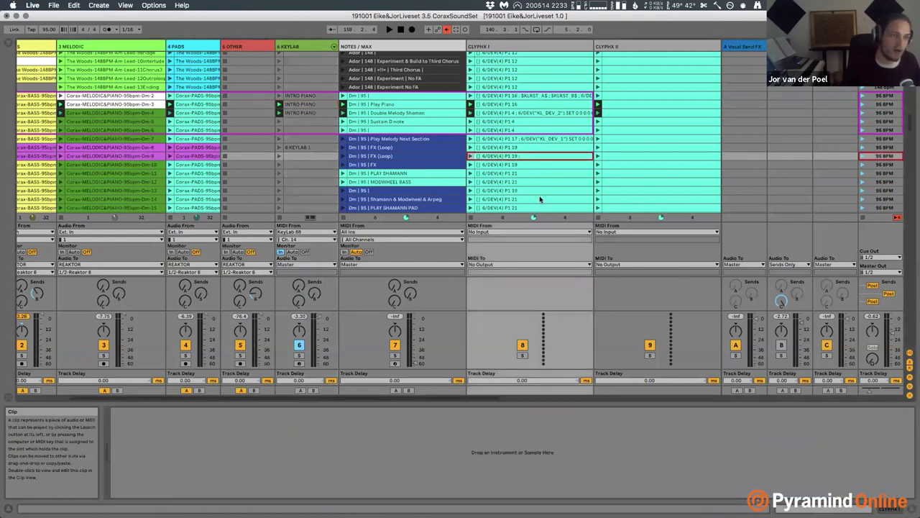
{"action": "key", "text": "Down"}
{"action": "key", "text": "Down"}
{"action": "scroll", "coordinate": [535, 199], "scroll_direction": "down", "scroll_amount": 5}
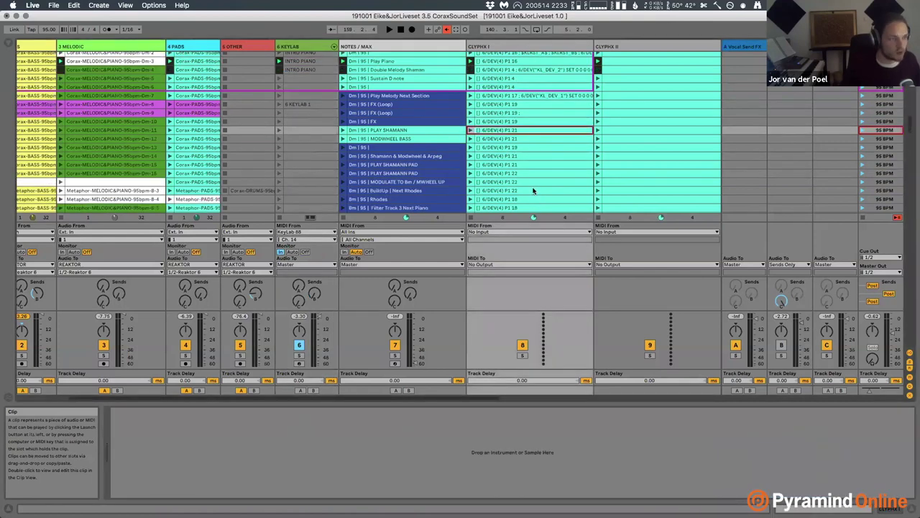
{"action": "scroll", "coordinate": [524, 112], "scroll_direction": "down", "scroll_amount": 5}
{"action": "scroll", "coordinate": [523, 109], "scroll_direction": "up", "scroll_amount": 5}
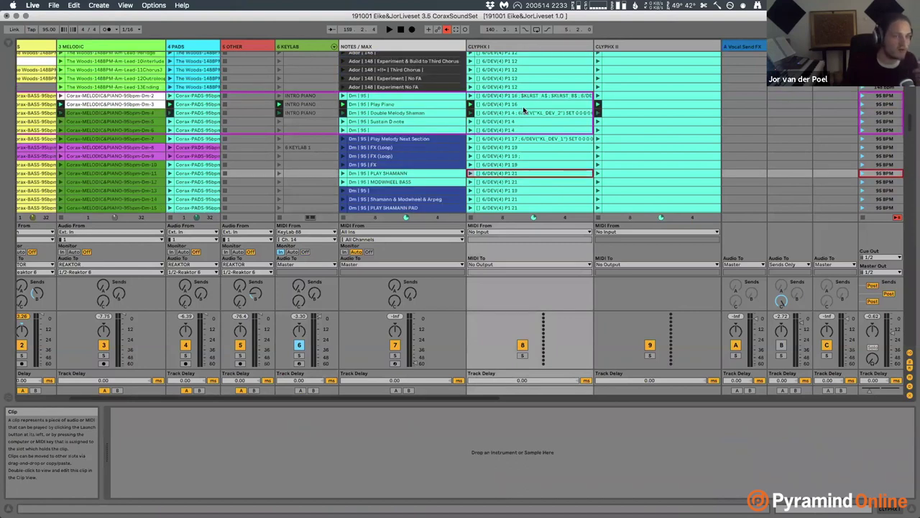
{"action": "left_click", "coordinate": [553, 107]}
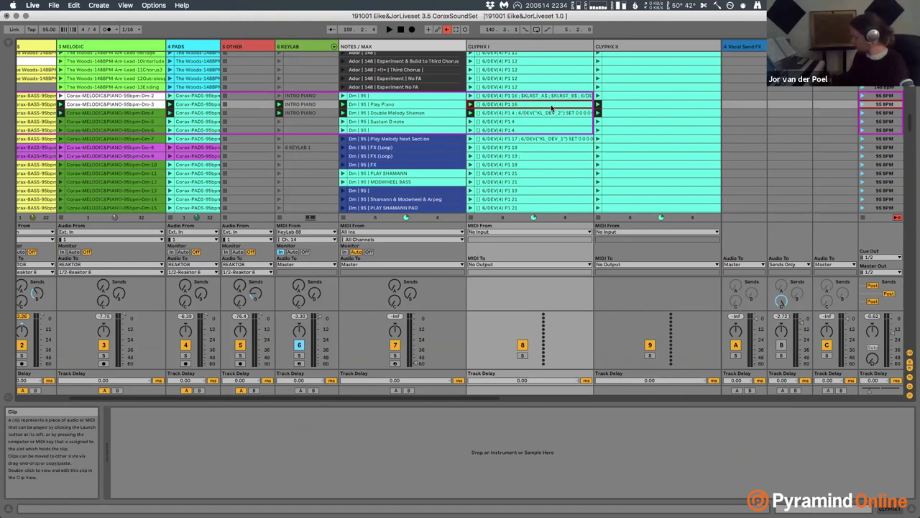
Play the Corax song a little further and examine the notes and CLYPHX I clips from Corax through Metaphor to Missed.
{"action": "key", "text": "space"}
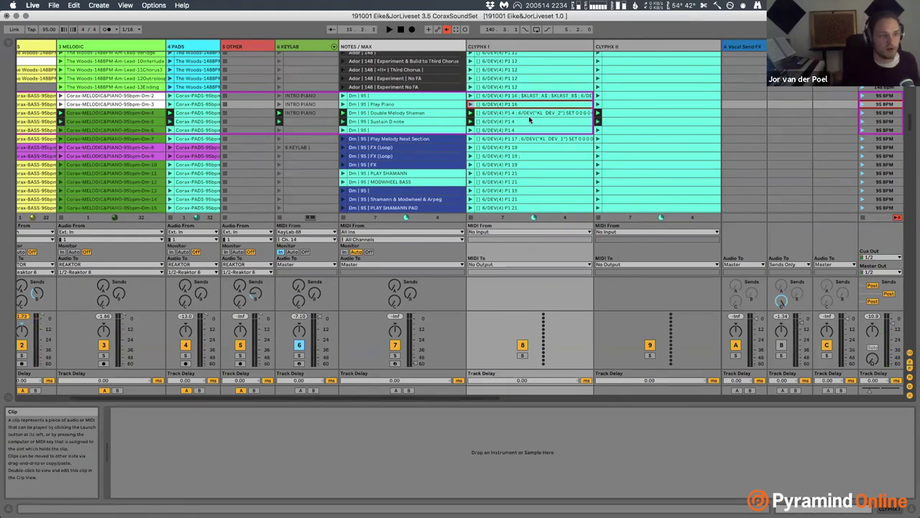
{"action": "scroll", "coordinate": [637, 113], "scroll_direction": "left", "scroll_amount": 2}
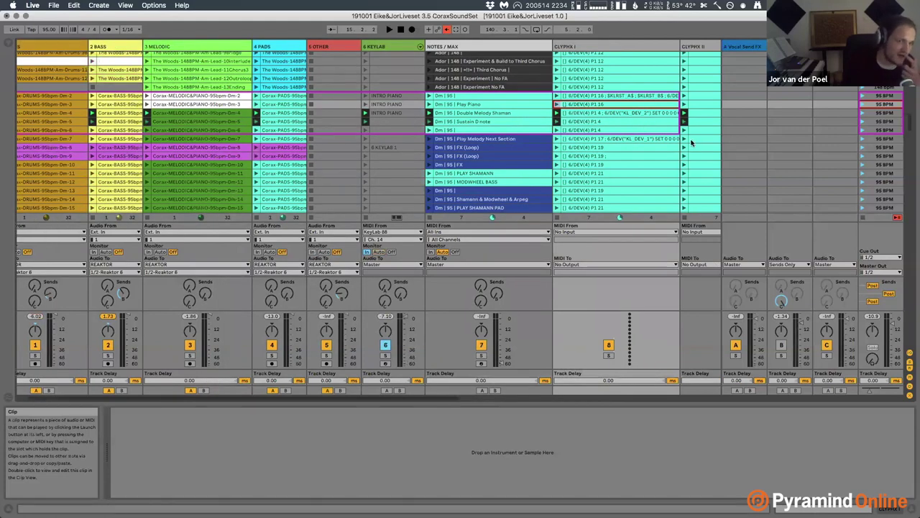
{"action": "scroll", "coordinate": [647, 144], "scroll_direction": "down", "scroll_amount": 5}
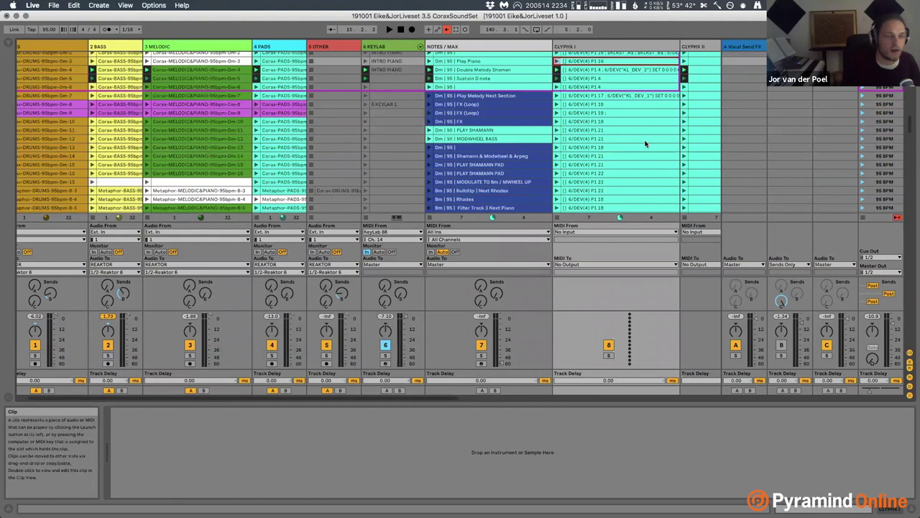
{"action": "scroll", "coordinate": [646, 144], "scroll_direction": "up", "scroll_amount": 5}
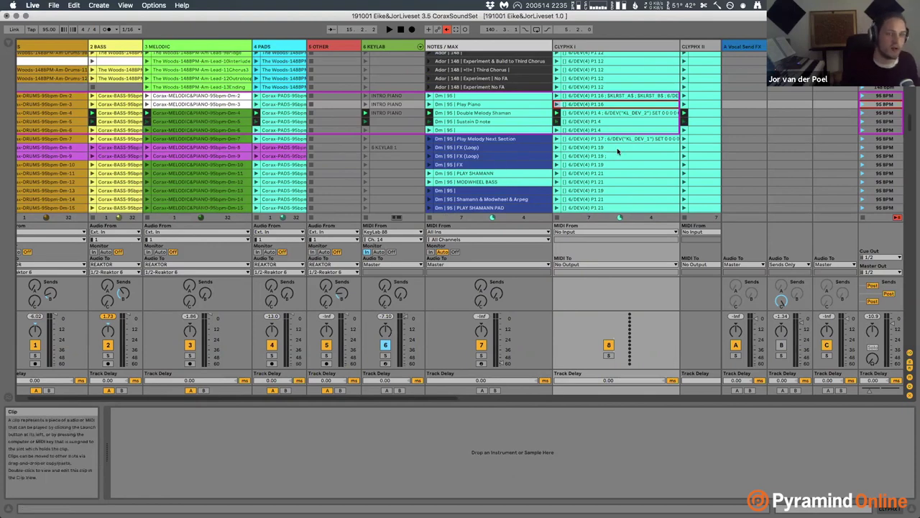
{"action": "scroll", "coordinate": [617, 147], "scroll_direction": "down", "scroll_amount": 10}
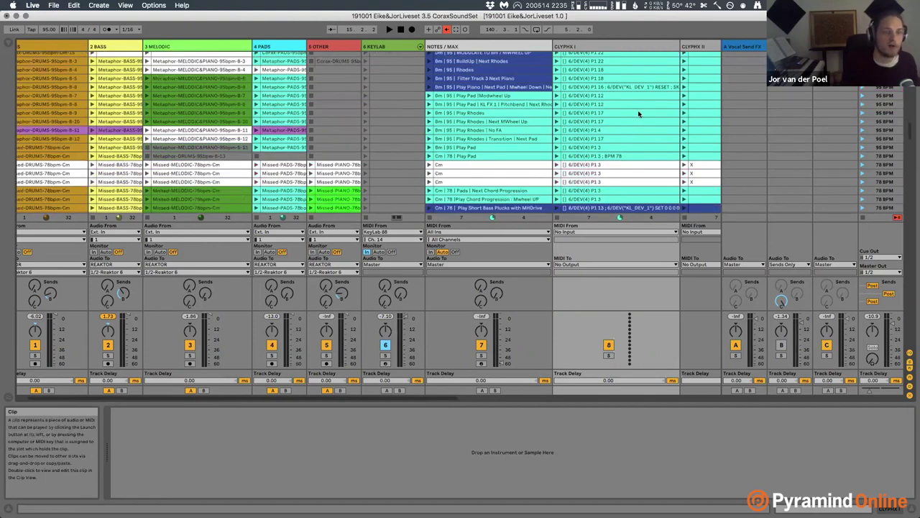
{"action": "scroll", "coordinate": [639, 114], "scroll_direction": "down", "scroll_amount": 10}
{"action": "scroll", "coordinate": [590, 122], "scroll_direction": "up", "scroll_amount": 5}
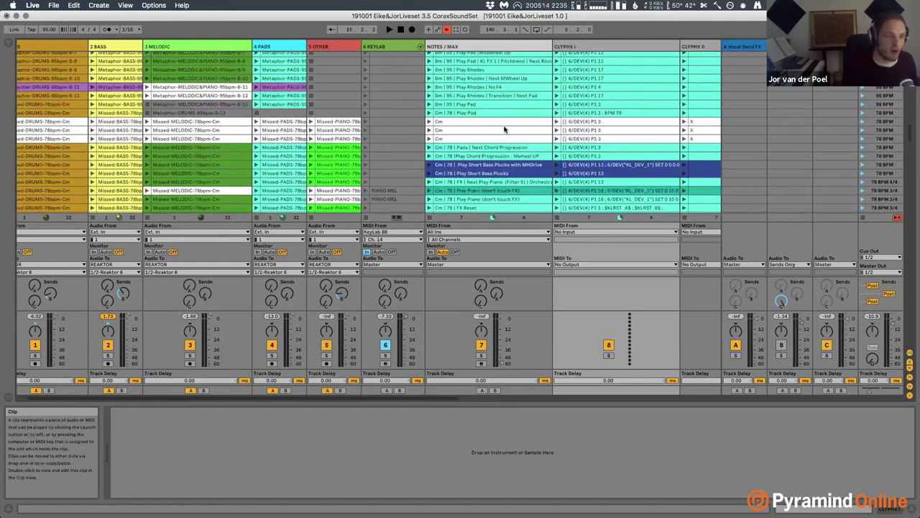
{"action": "scroll", "coordinate": [504, 130], "scroll_direction": "right", "scroll_amount": 3}
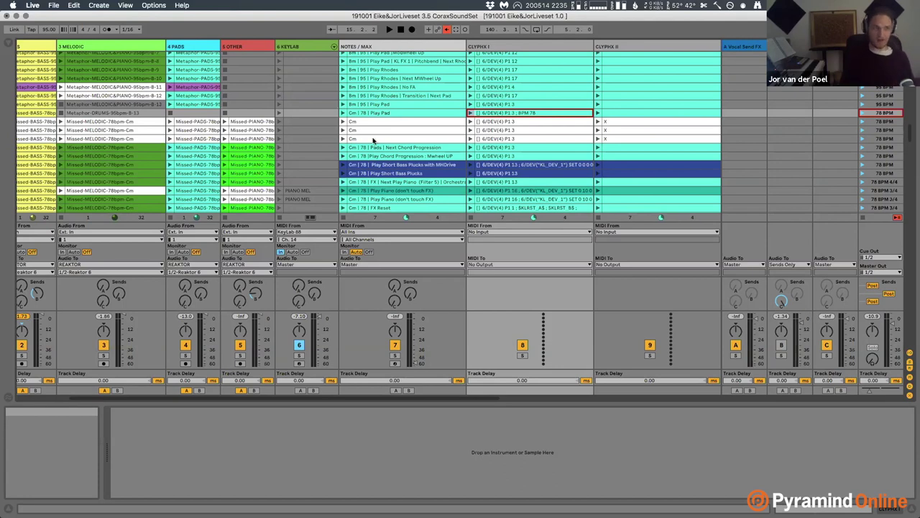
{"action": "scroll", "coordinate": [372, 138], "scroll_direction": "left", "scroll_amount": 5}
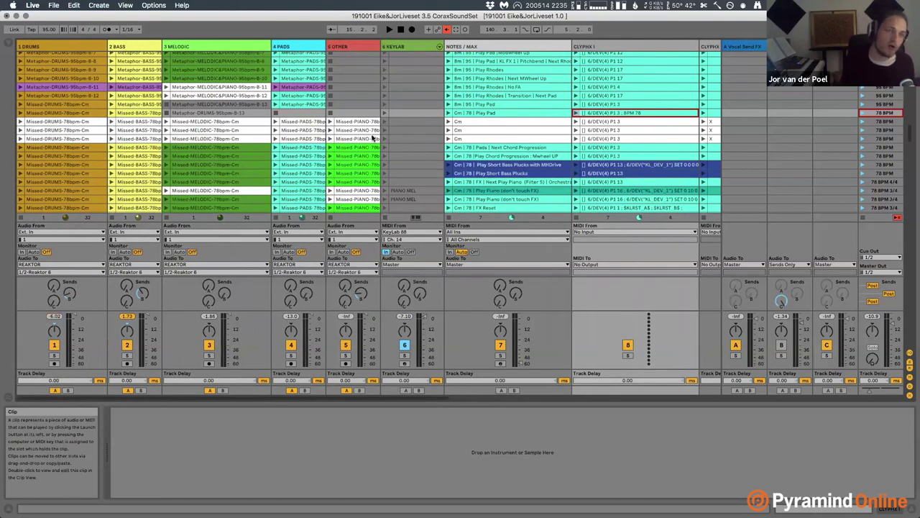
{"action": "scroll", "coordinate": [373, 138], "scroll_direction": "up", "scroll_amount": 5}
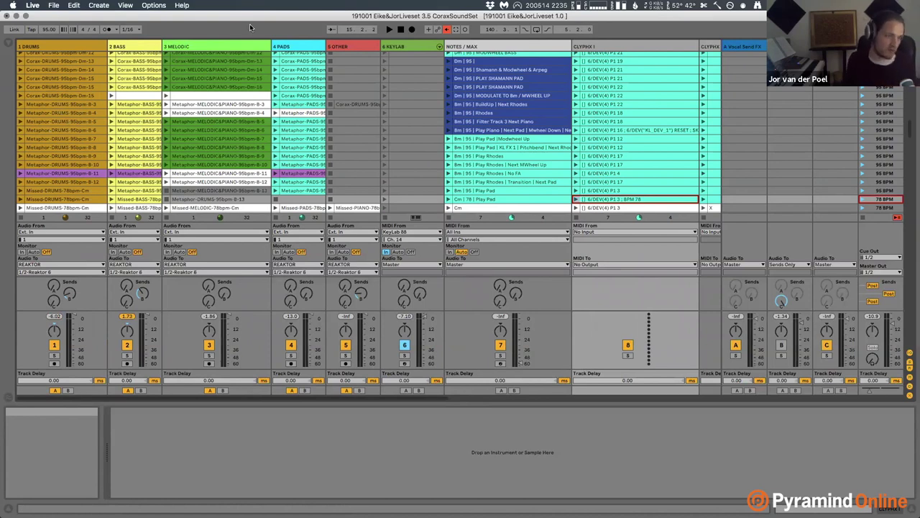
Look over the tracks in the Arrangement View and bring up the Clip View back in the Session View.
{"action": "key", "text": "Tab"}
{"action": "scroll", "coordinate": [523, 217], "scroll_direction": "down", "scroll_amount": 5}
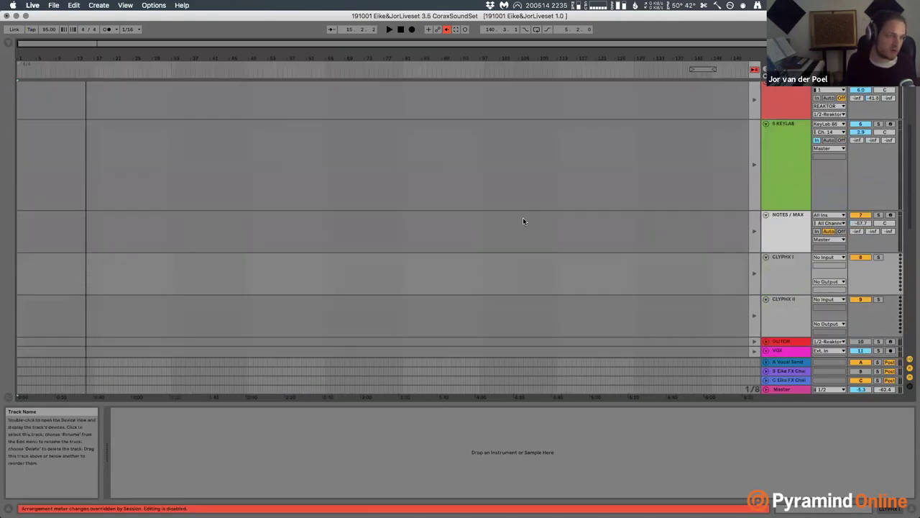
{"action": "scroll", "coordinate": [522, 221], "scroll_direction": "up", "scroll_amount": 8}
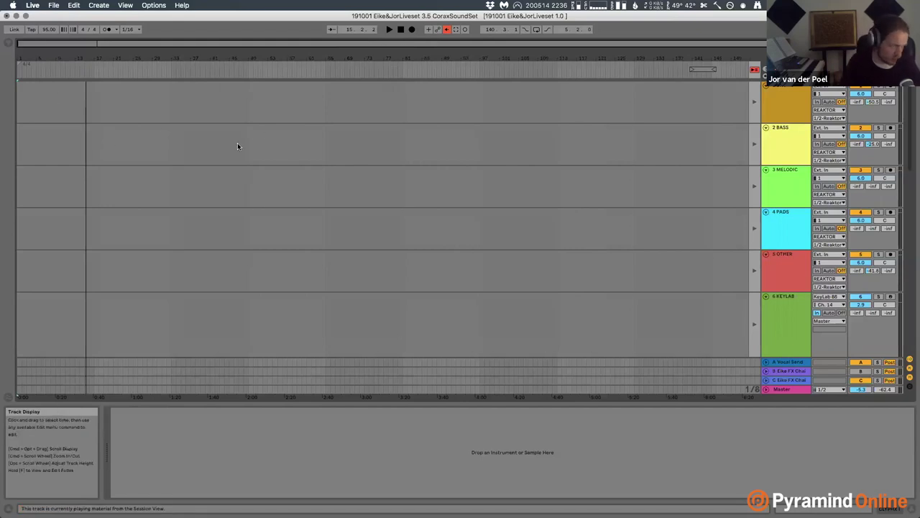
{"action": "key", "text": "Delete"}
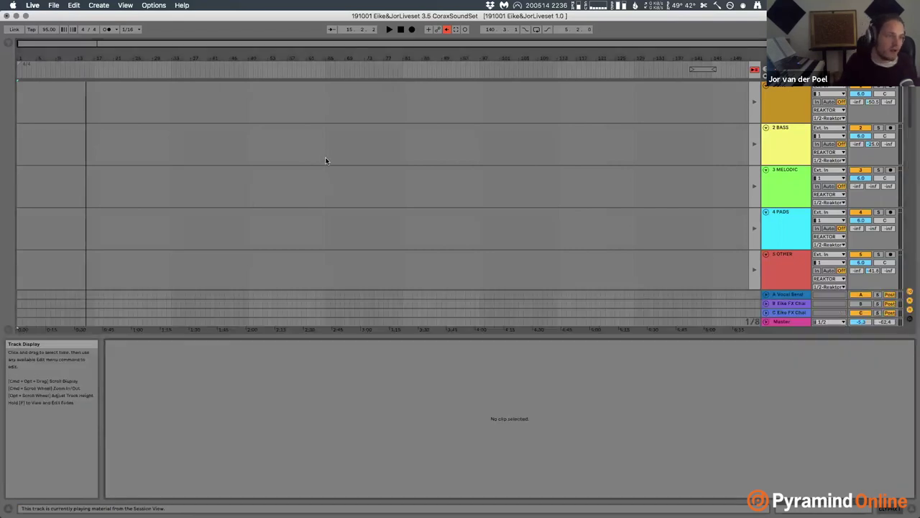
{"action": "key", "text": "Tab"}
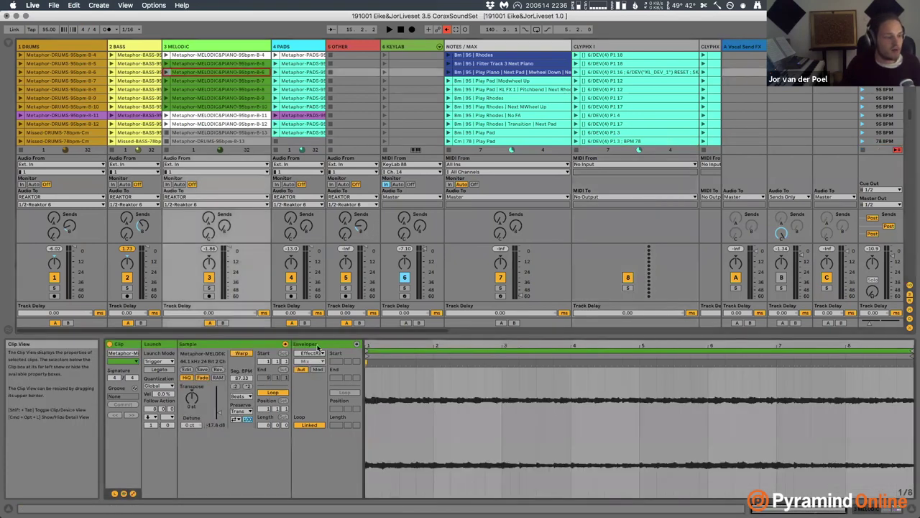
Inspect the envelope device choices of a Metaphor clip in 3 MELODIC and the waveforms of the following Metaphor clips.
{"action": "left_click", "coordinate": [312, 353]}
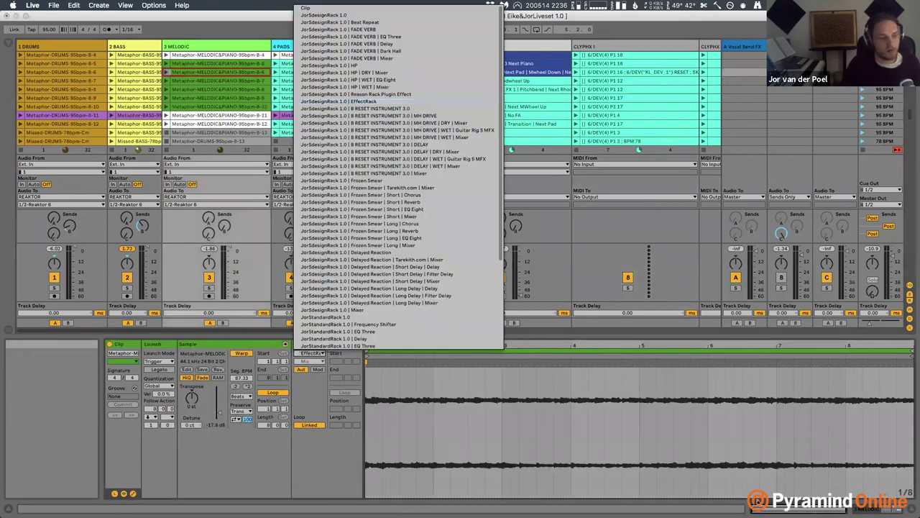
{"action": "left_click", "coordinate": [266, 124]}
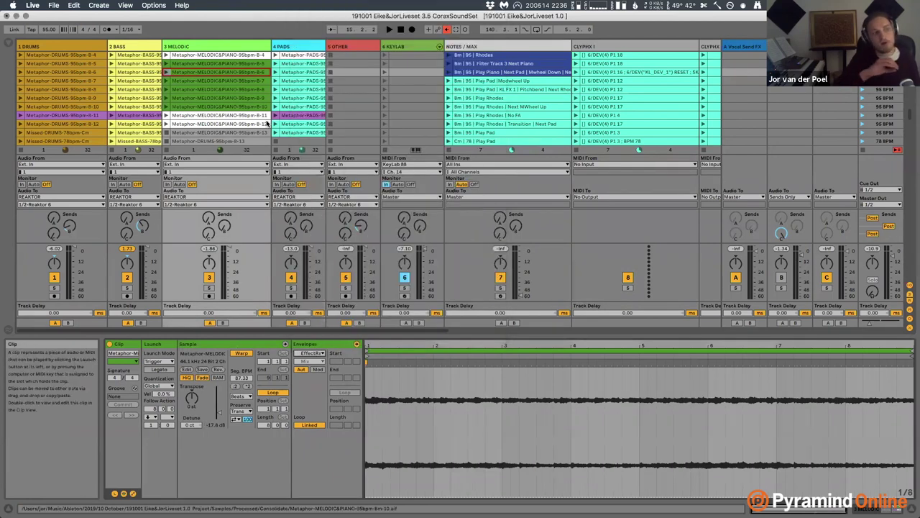
{"action": "left_click", "coordinate": [248, 81]}
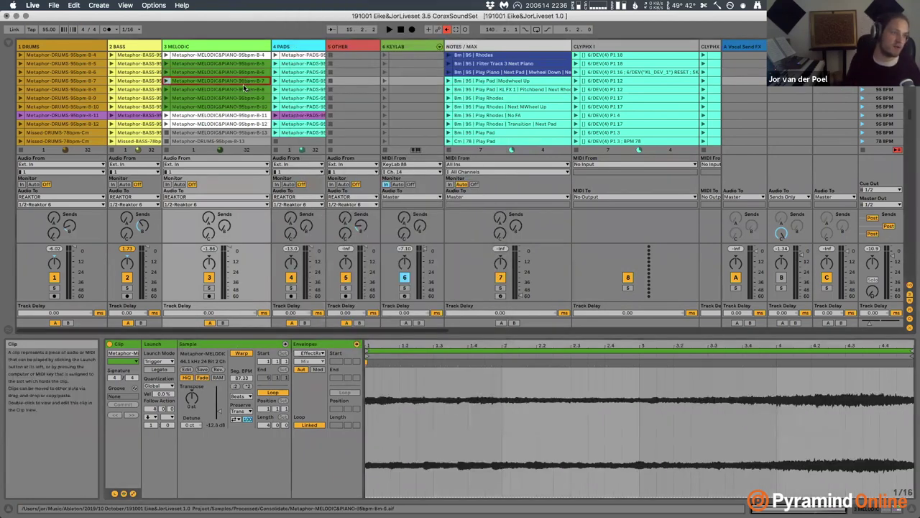
{"action": "left_click", "coordinate": [249, 89]}
{"action": "left_click", "coordinate": [248, 98]}
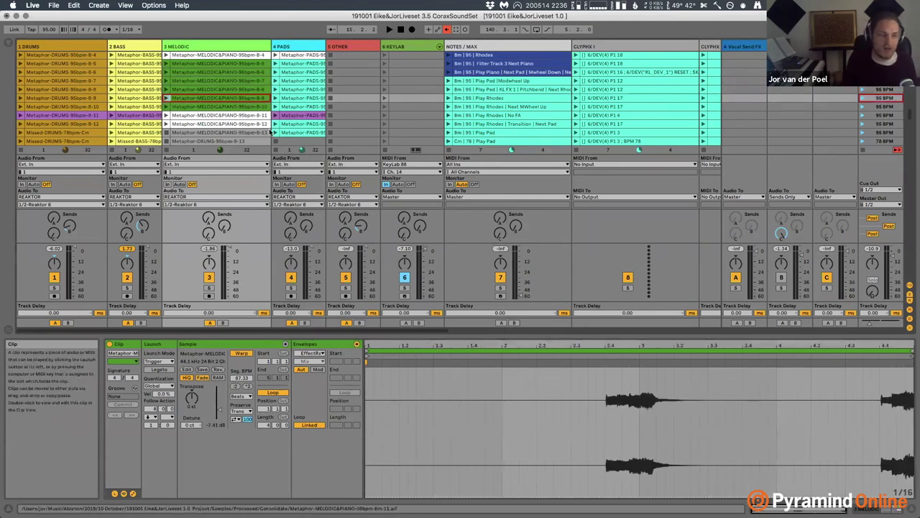
{"action": "key", "text": "Tab"}
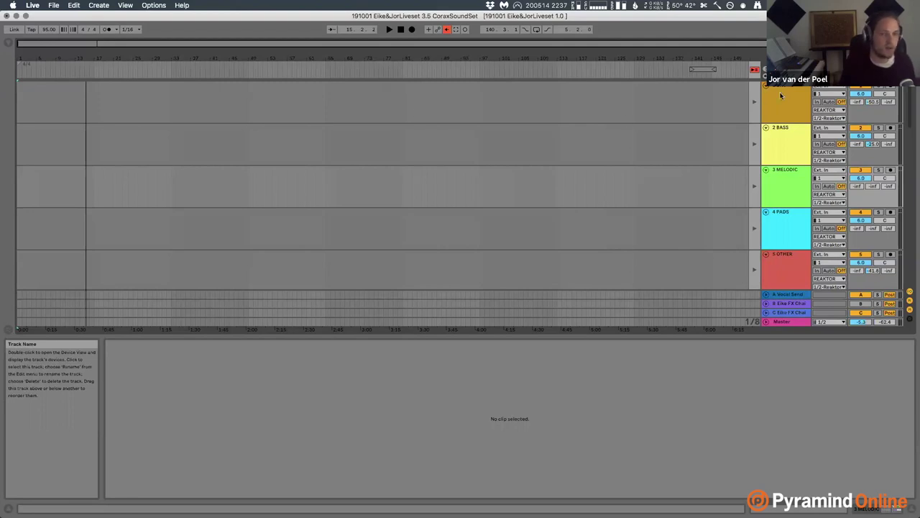
{"action": "key", "text": "Tab"}
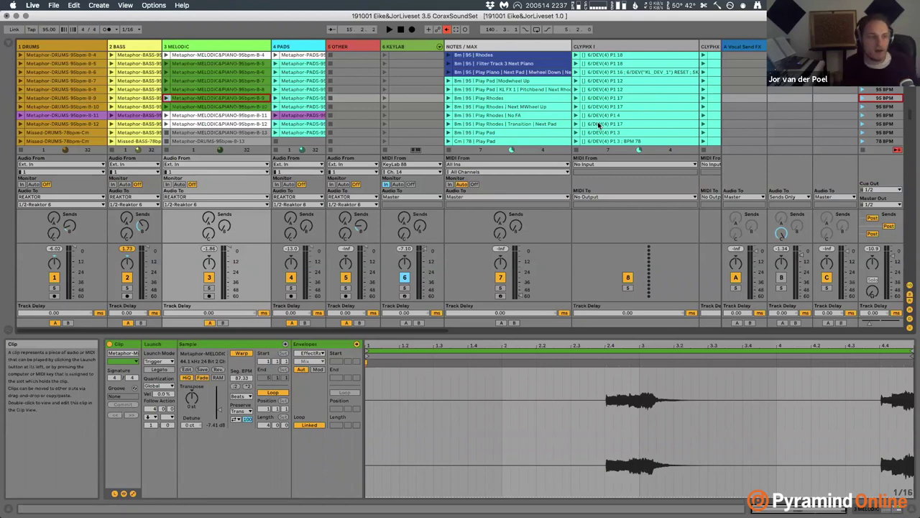
Hide the mixer's In/Out section and look through the set's songs down to the Stay and You scenes.
{"action": "left_click", "coordinate": [903, 286]}
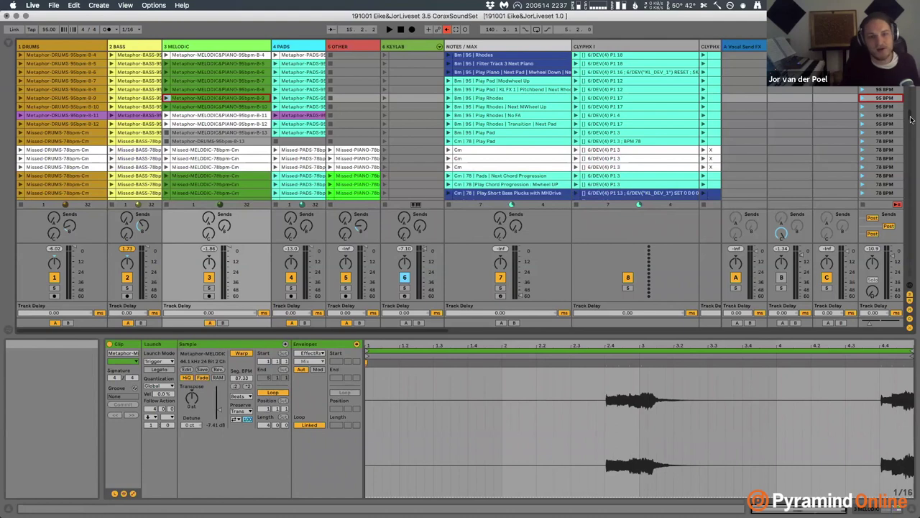
{"action": "scroll", "coordinate": [910, 118], "scroll_direction": "up", "scroll_amount": 10}
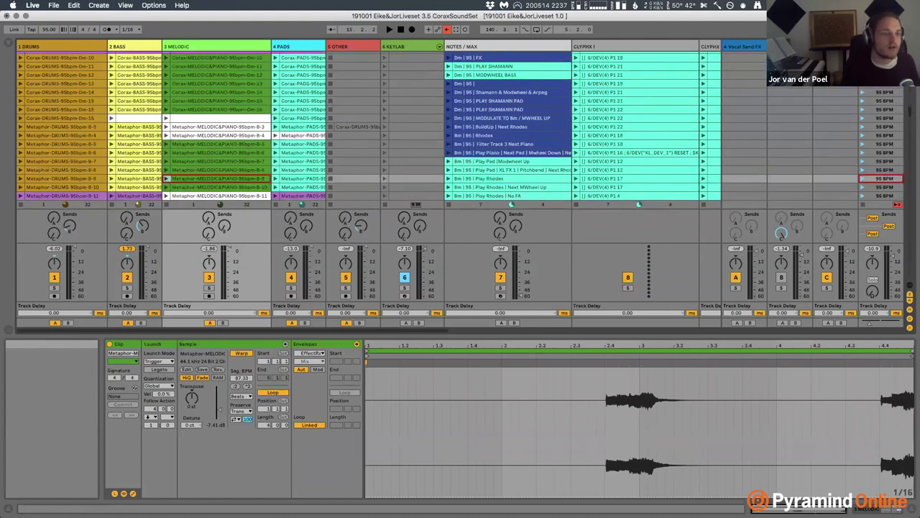
{"action": "scroll", "coordinate": [460, 122], "scroll_direction": "up", "scroll_amount": 5}
{"action": "scroll", "coordinate": [907, 115], "scroll_direction": "up", "scroll_amount": 5}
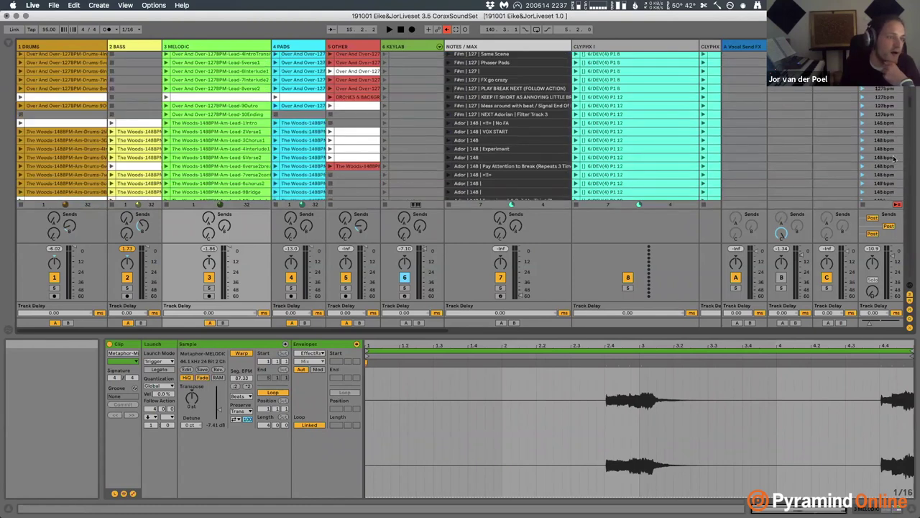
{"action": "scroll", "coordinate": [891, 159], "scroll_direction": "down", "scroll_amount": 15}
{"action": "scroll", "coordinate": [882, 187], "scroll_direction": "down", "scroll_amount": 15}
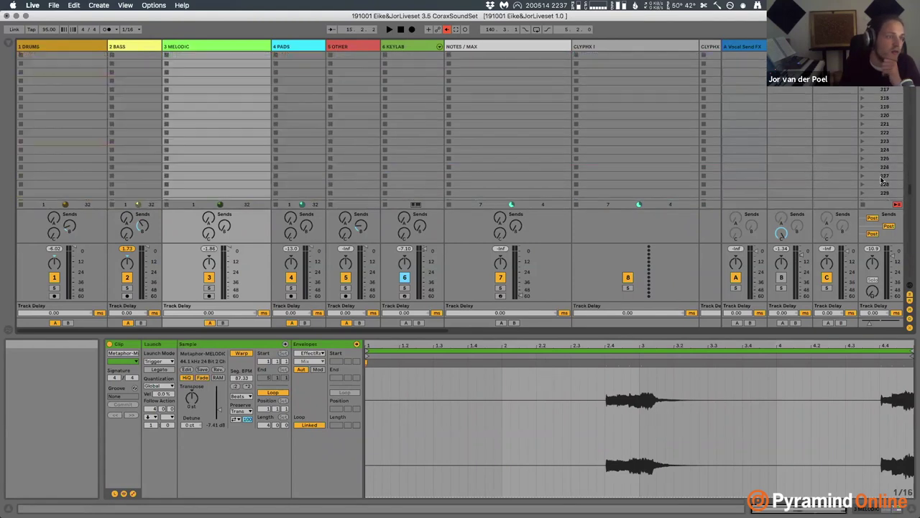
{"action": "scroll", "coordinate": [880, 159], "scroll_direction": "down", "scroll_amount": 10}
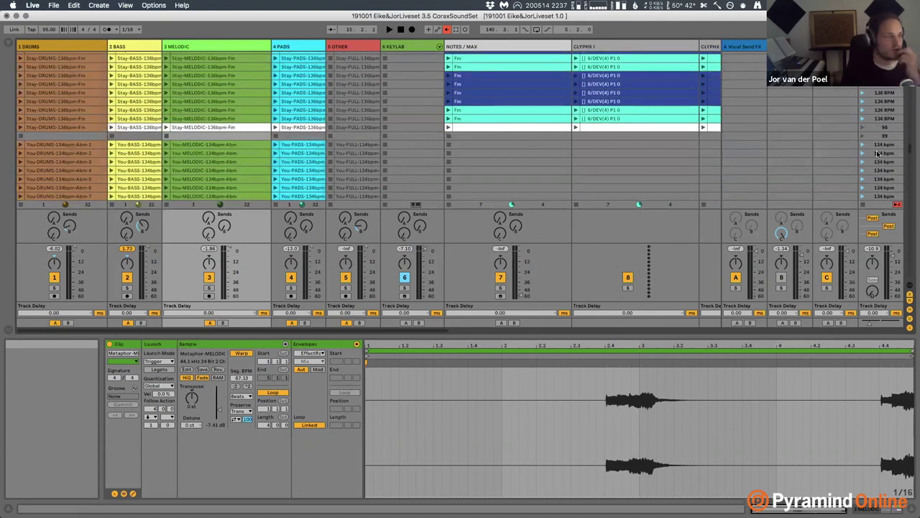
{"action": "scroll", "coordinate": [865, 149], "scroll_direction": "down", "scroll_amount": 3}
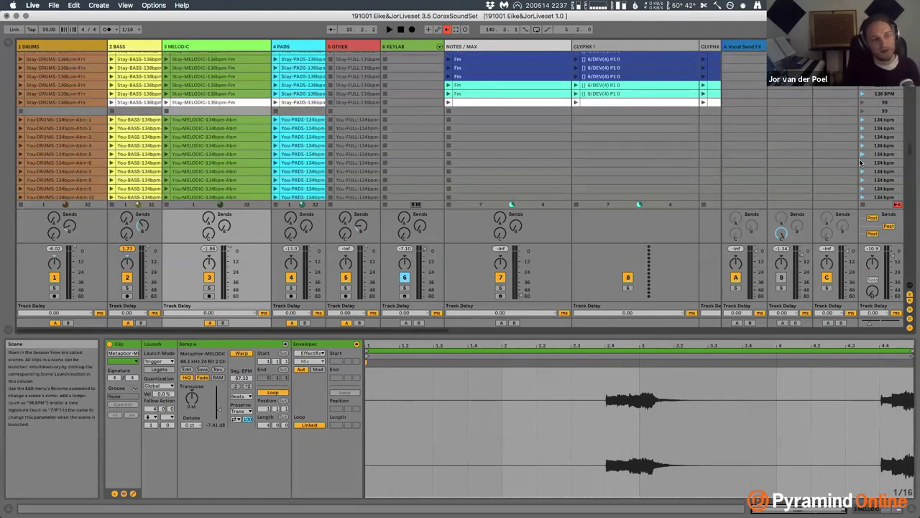
Select a 136 BPM Stay scene and look through other songs, ending on the Missed-MELODIC-78bpm-Cm clip in the FX Reset scene.
{"action": "key", "text": "Tab"}
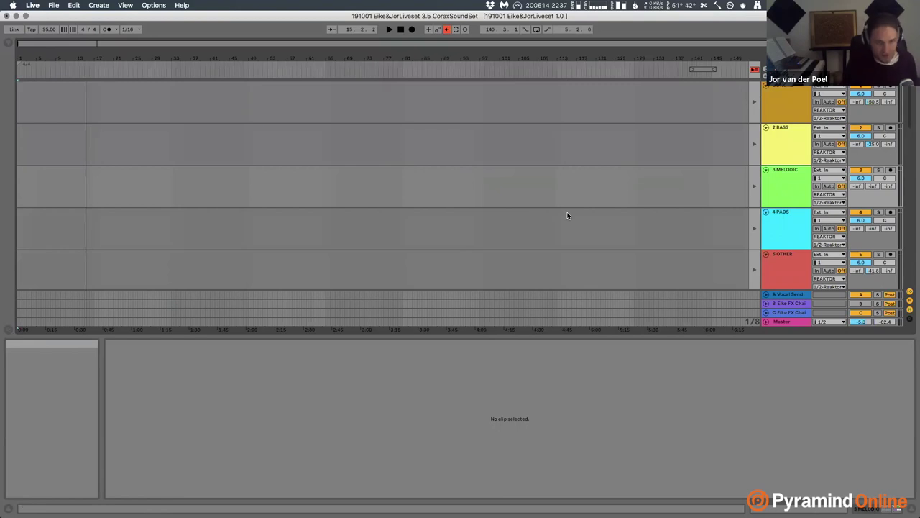
{"action": "key", "text": "Tab"}
{"action": "scroll", "coordinate": [800, 132], "scroll_direction": "up", "scroll_amount": 6}
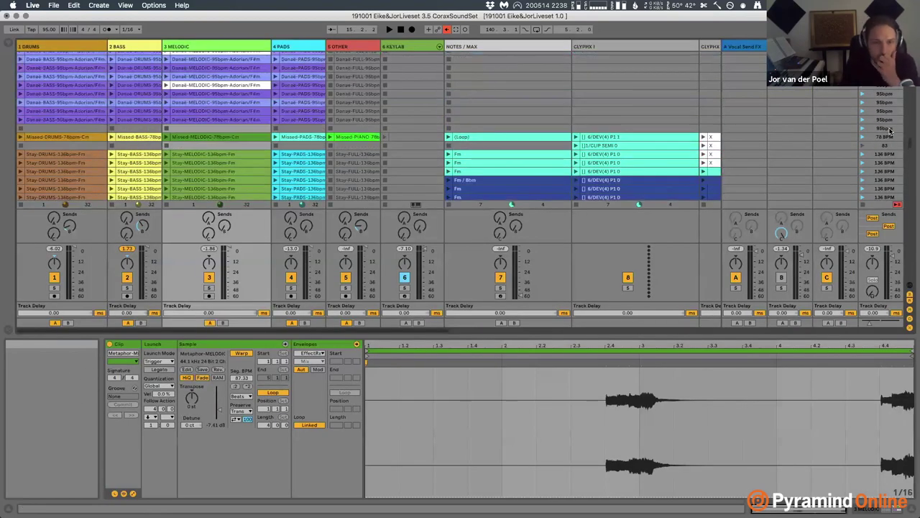
{"action": "left_click", "coordinate": [863, 163]}
{"action": "scroll", "coordinate": [875, 164], "scroll_direction": "down", "scroll_amount": 5}
{"action": "scroll", "coordinate": [883, 158], "scroll_direction": "up", "scroll_amount": 10}
{"action": "scroll", "coordinate": [892, 155], "scroll_direction": "down", "scroll_amount": 6}
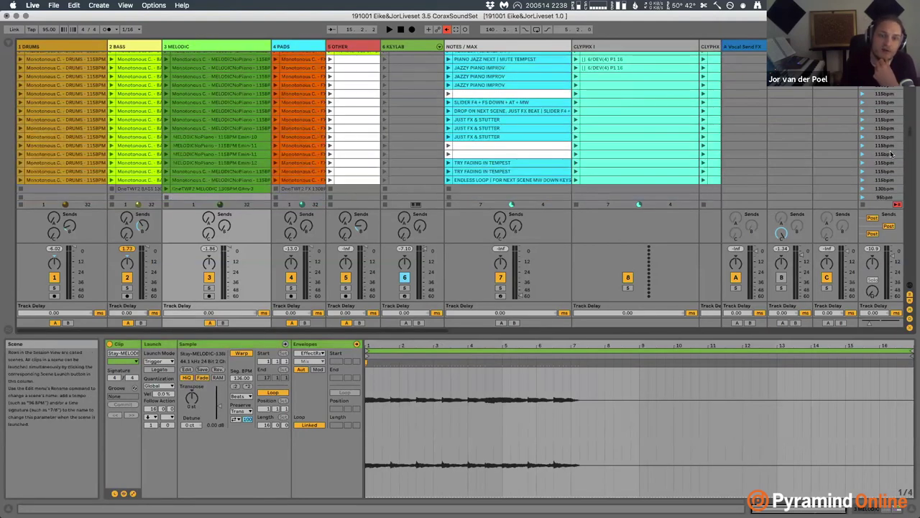
{"action": "left_click", "coordinate": [900, 95]}
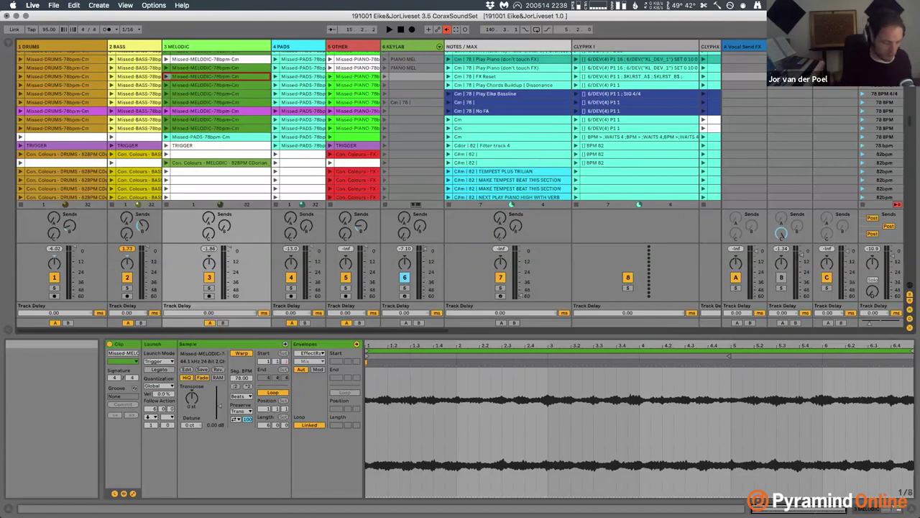
Check the Arrangement View again and examine the Session View's Missed scenes and their changeover to Con. Colours.
{"action": "key", "text": "Tab"}
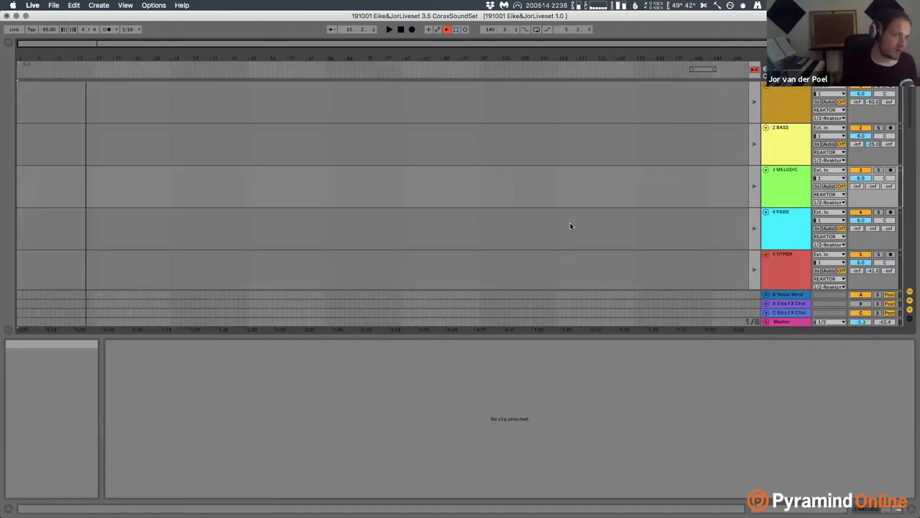
{"action": "key", "text": "Tab"}
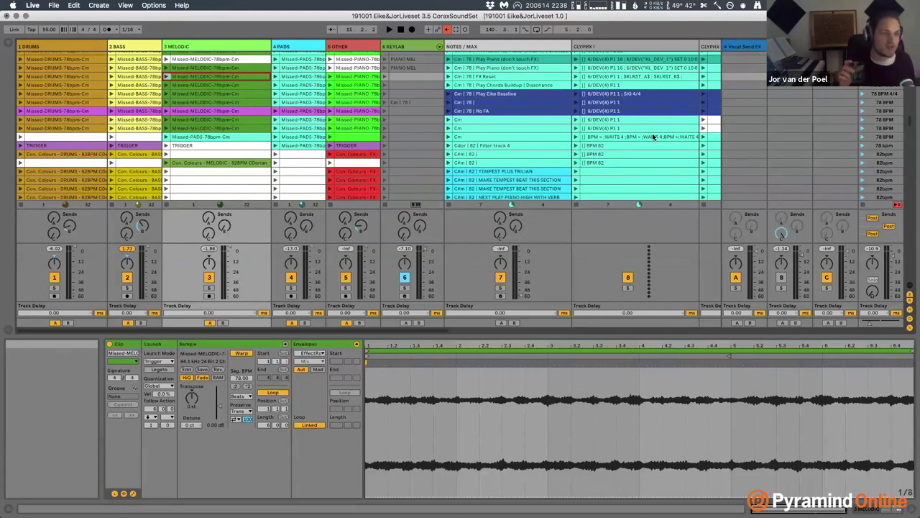
{"action": "key", "text": "Tab"}
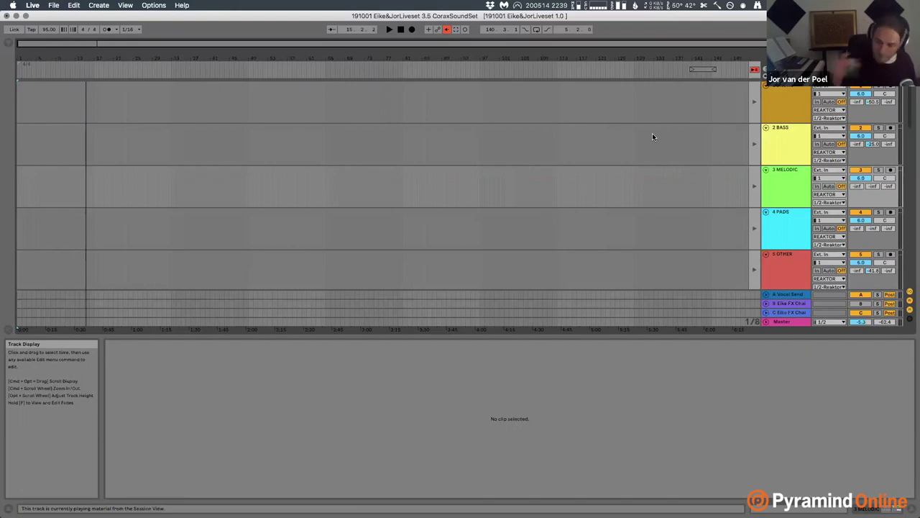
{"action": "key", "text": "Tab"}
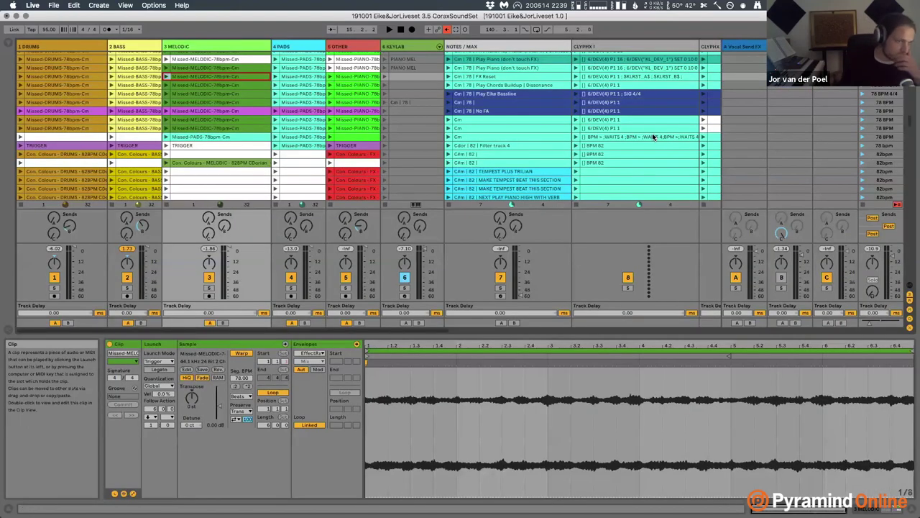
{"action": "scroll", "coordinate": [533, 112], "scroll_direction": "up", "scroll_amount": 5}
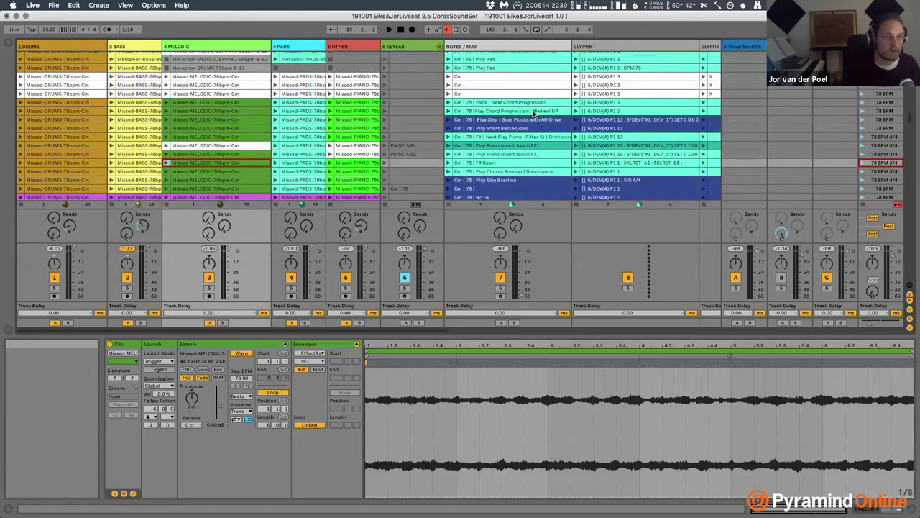
{"action": "scroll", "coordinate": [537, 110], "scroll_direction": "down", "scroll_amount": 8}
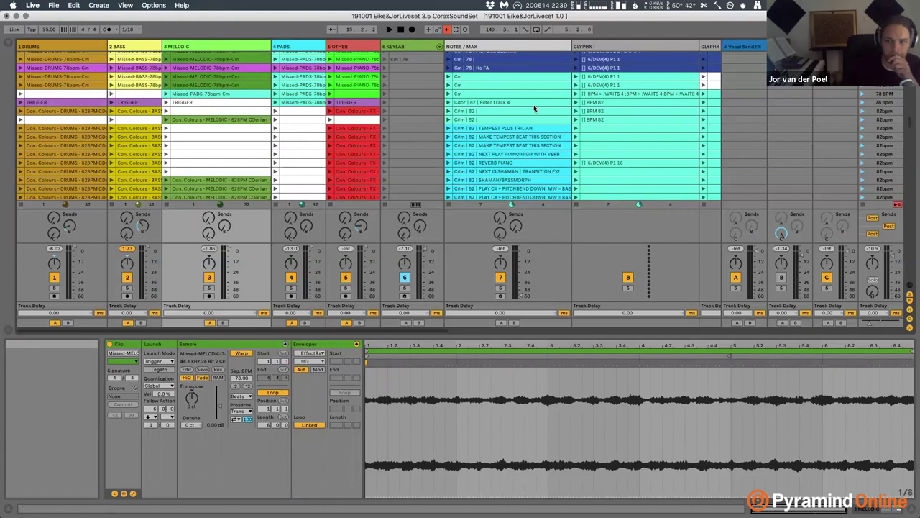
Select the Cdor | 82 | Filter track 4 clip in NOTES / MAX and look back over the Missed scenes.
{"action": "left_click", "coordinate": [526, 103]}
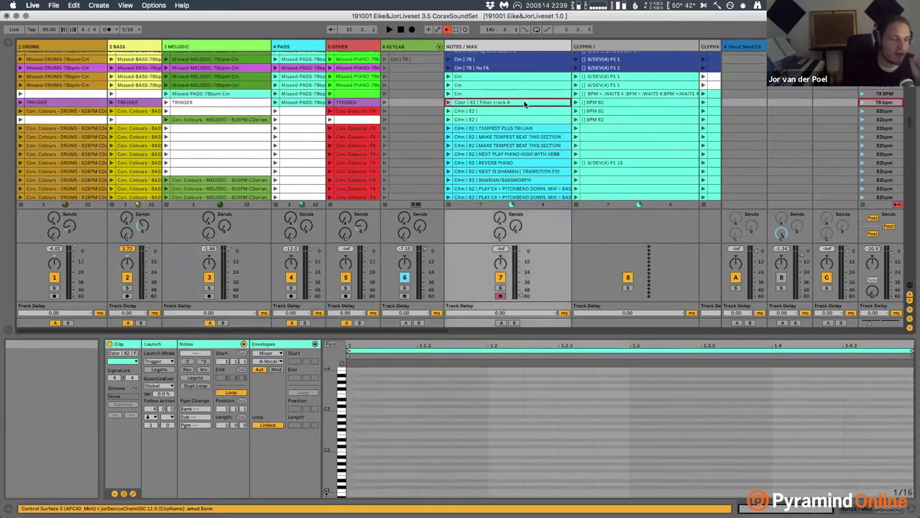
{"action": "scroll", "coordinate": [524, 104], "scroll_direction": "up", "scroll_amount": 3}
{"action": "scroll", "coordinate": [525, 104], "scroll_direction": "up", "scroll_amount": 3}
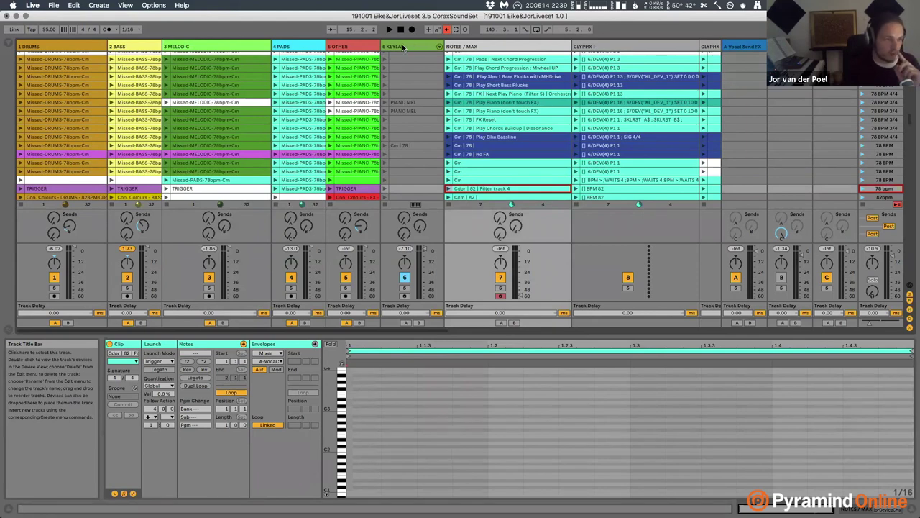
Show the effect racks on 1 DRUMS, solo the track briefly to play a Missed-DRUMS clip, and examine JorSdesignRack 4.0.
{"action": "left_click", "coordinate": [341, 269]}
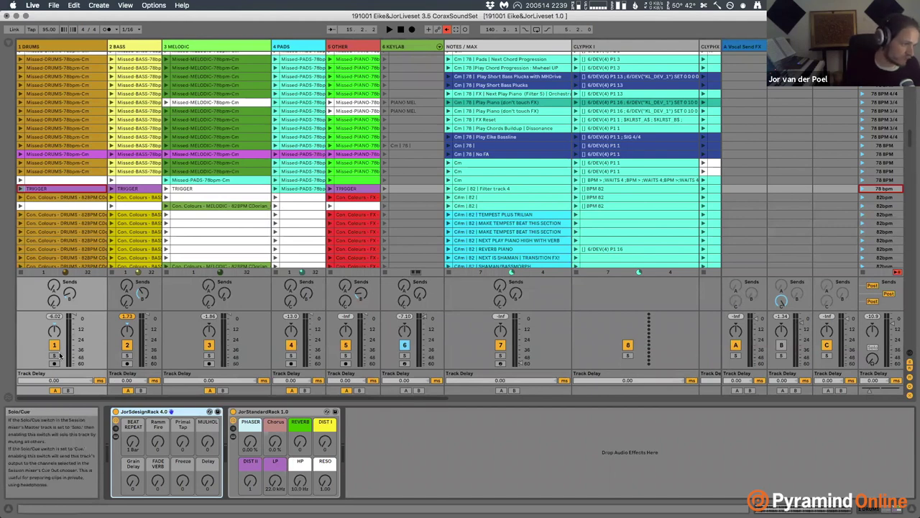
{"action": "left_click", "coordinate": [20, 102]}
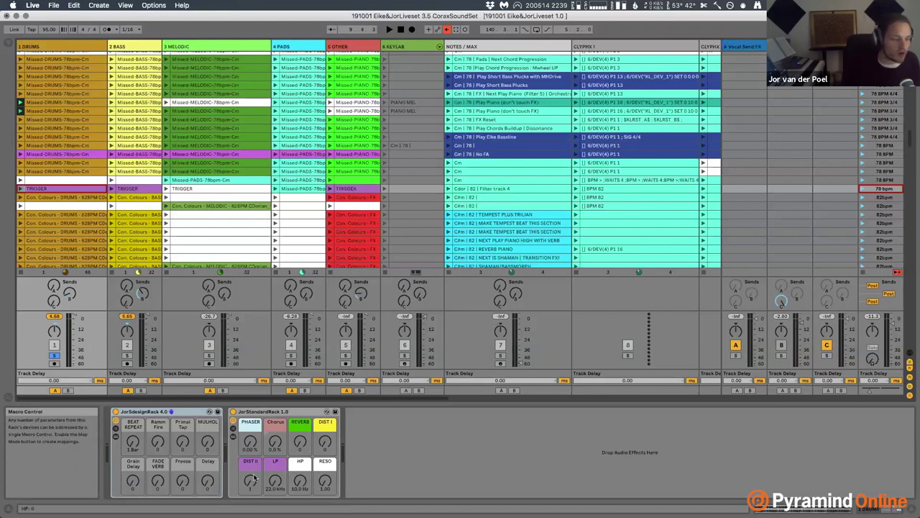
{"action": "left_click", "coordinate": [191, 412]}
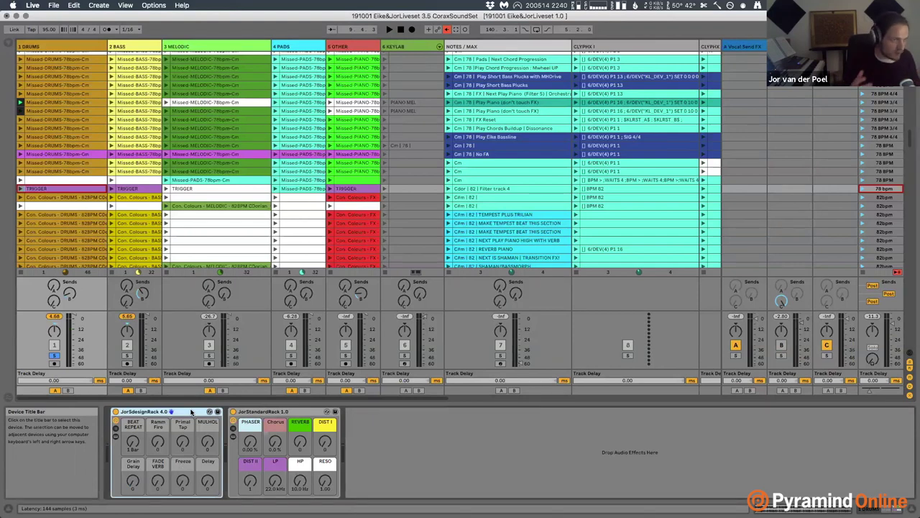
{"action": "left_click", "coordinate": [54, 356]}
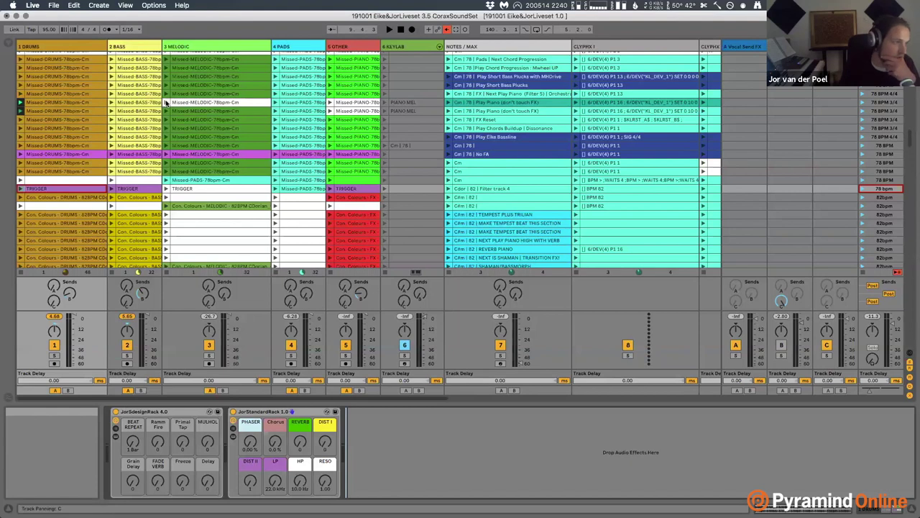
Insert an empty Audio Effect Rack after JorStandardRack 1.0 on 1 DRUMS and show its chain list and macro controls.
{"action": "left_click", "coordinate": [9, 46]}
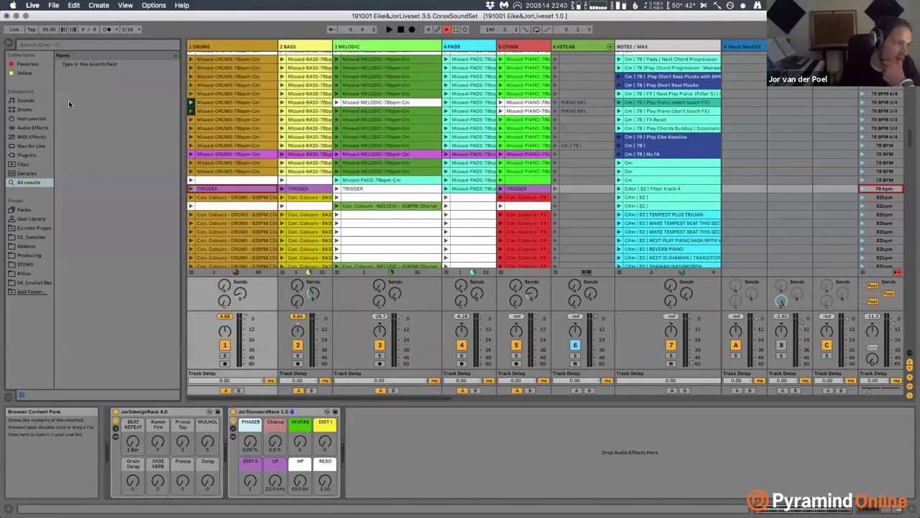
{"action": "left_click", "coordinate": [36, 118]}
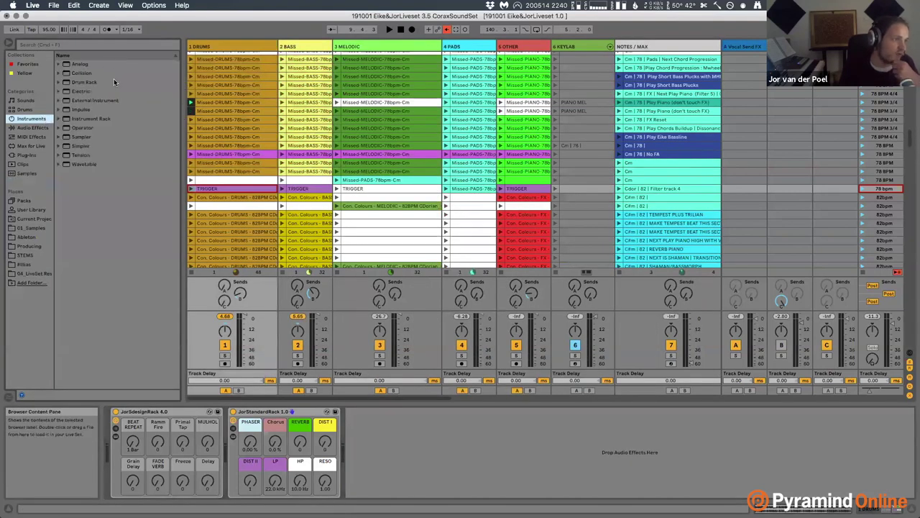
{"action": "left_click", "coordinate": [48, 128]}
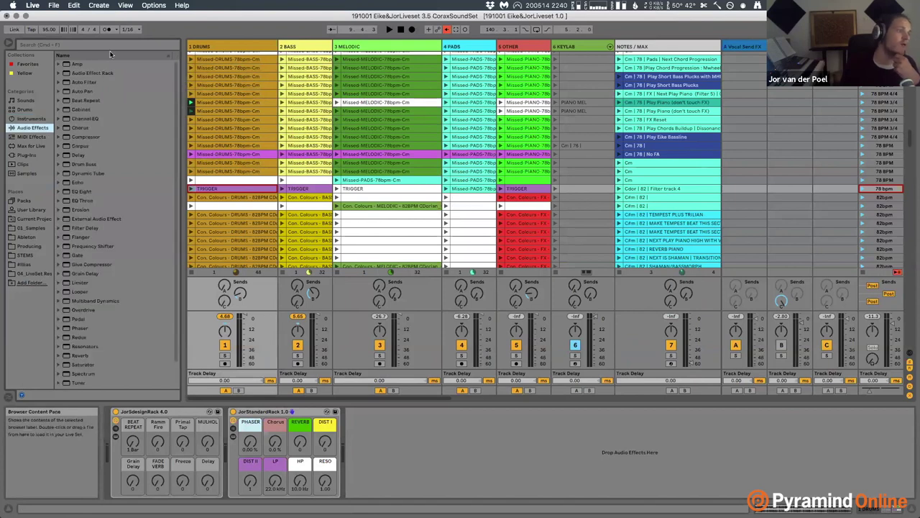
{"action": "left_click", "coordinate": [59, 73]}
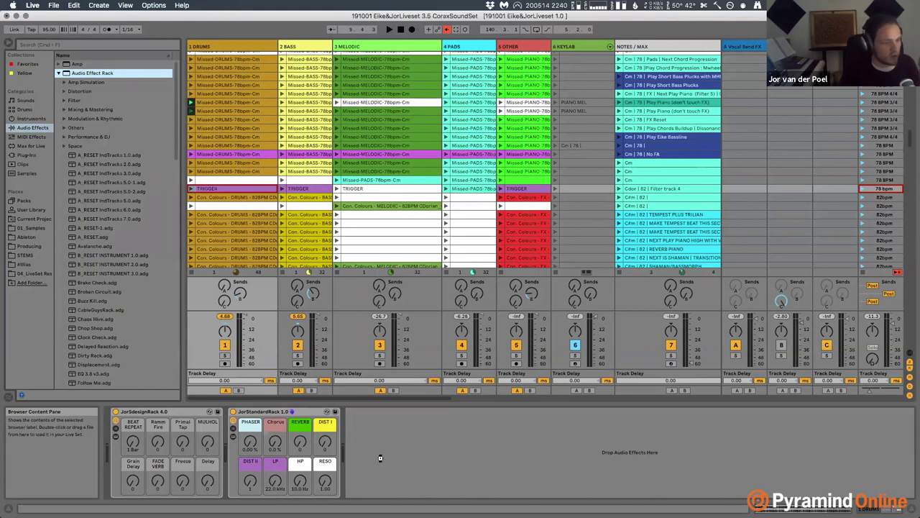
{"action": "key", "text": "Return"}
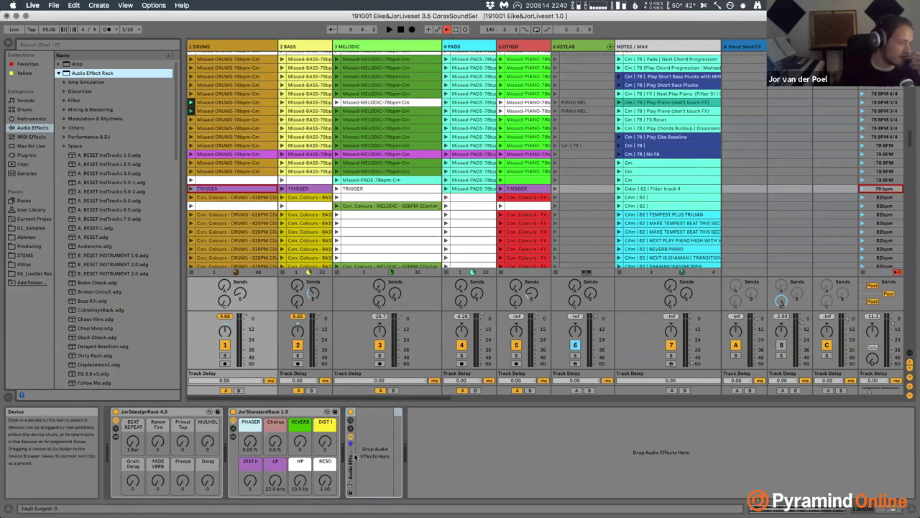
{"action": "left_click", "coordinate": [351, 429]}
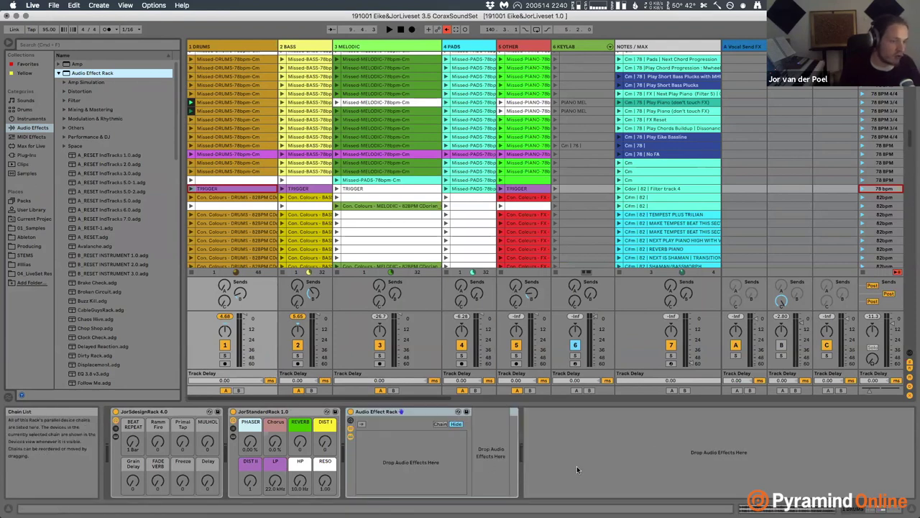
{"action": "left_click", "coordinate": [350, 423]}
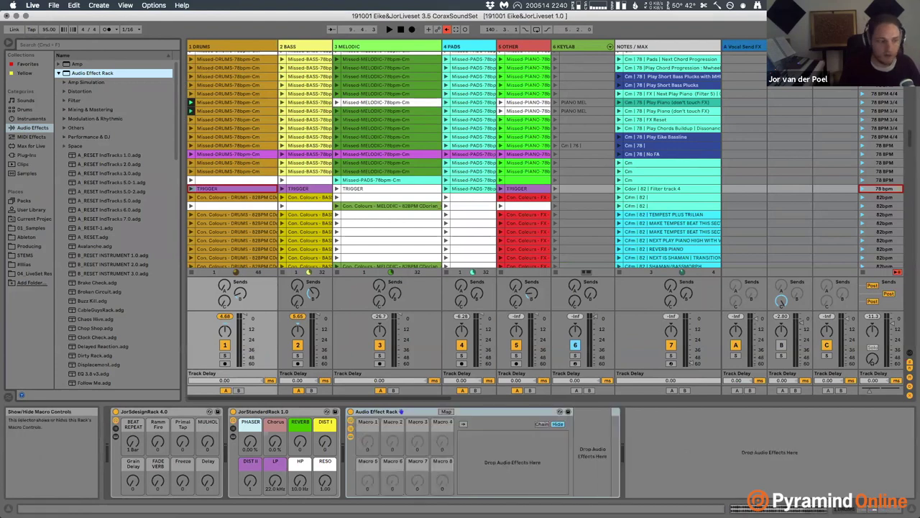
{"action": "left_click", "coordinate": [371, 445]}
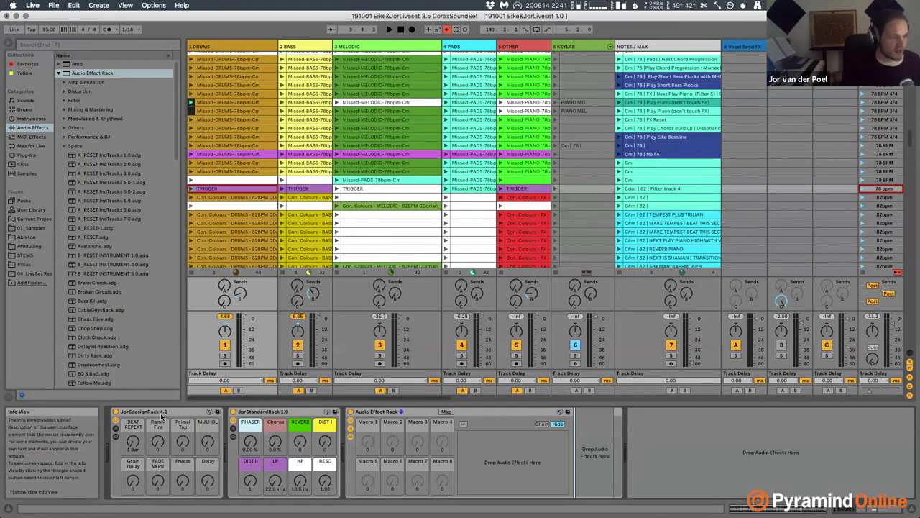
Compare the macro controls of JorSdesignRack 4.0 and JorStandardRack 1.0 on 1 DRUMS by selecting each rack in turn.
{"action": "left_click", "coordinate": [199, 411]}
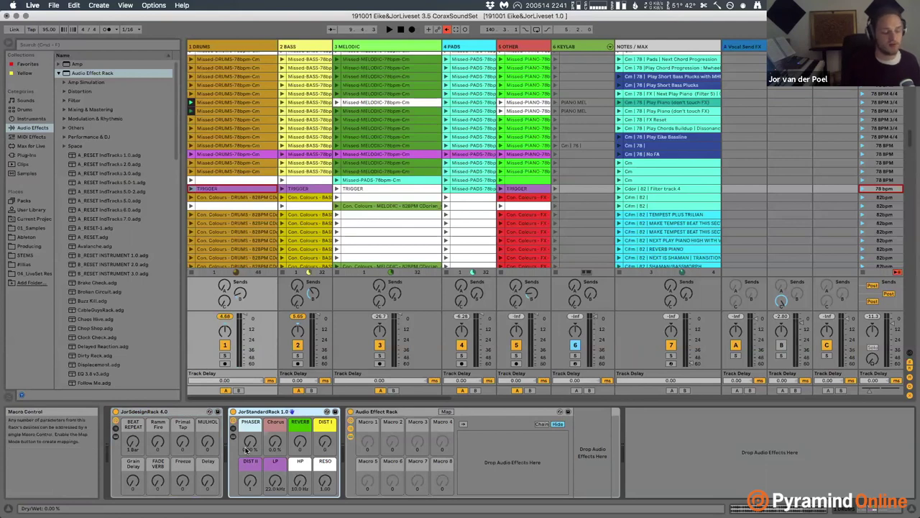
{"action": "left_click", "coordinate": [193, 414]}
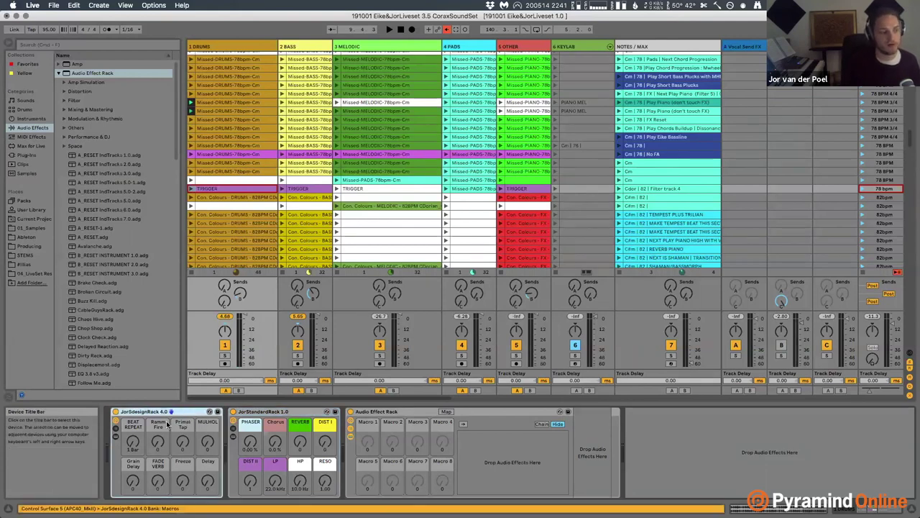
{"action": "left_click", "coordinate": [297, 416]}
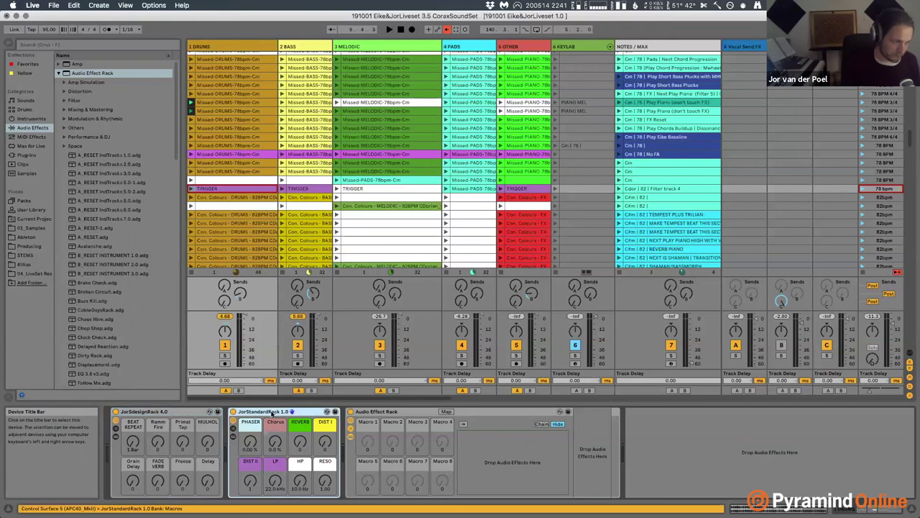
{"action": "left_click", "coordinate": [182, 415]}
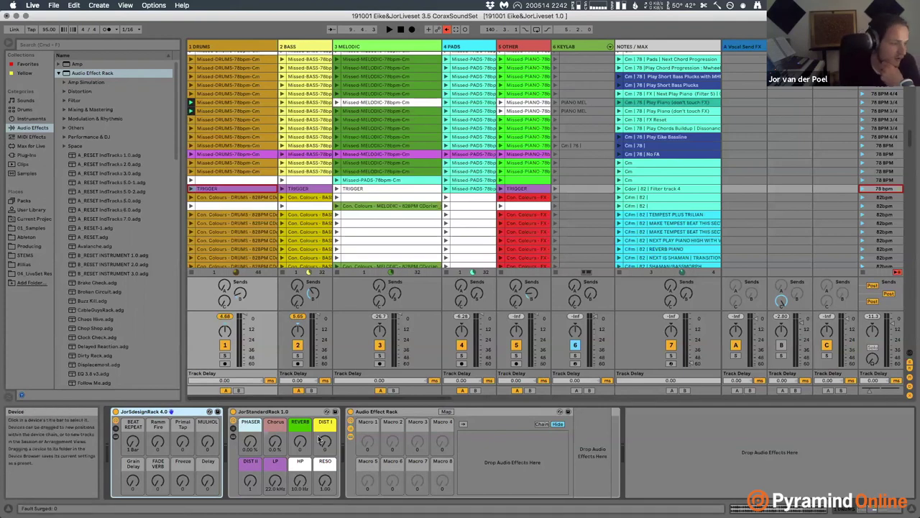
Delete the empty Audio Effect Rack from 1 DRUMS and select JorStandardRack 1.0.
{"action": "left_click", "coordinate": [393, 412]}
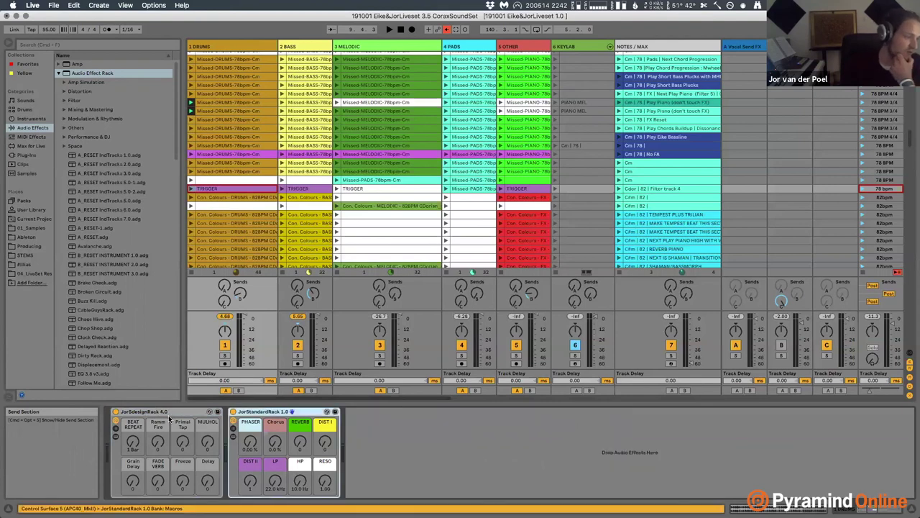
{"action": "key", "text": "Delete"}
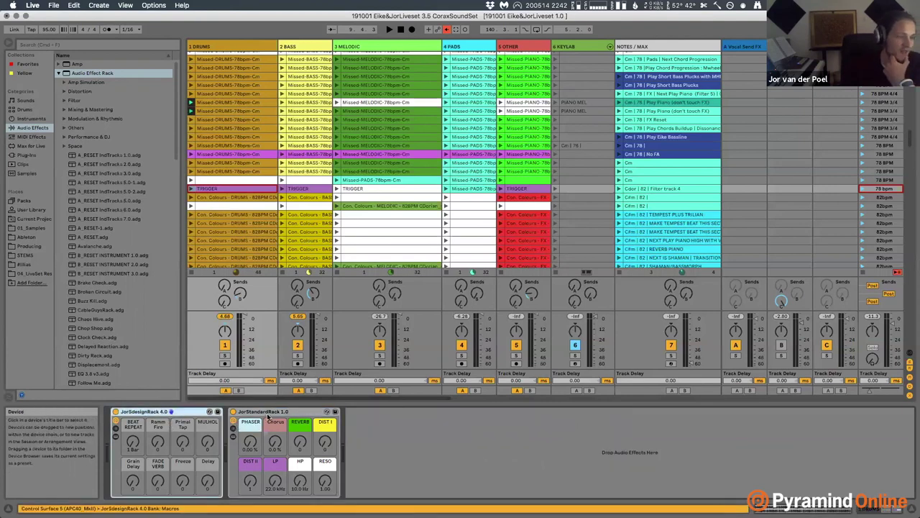
{"action": "left_click", "coordinate": [269, 417]}
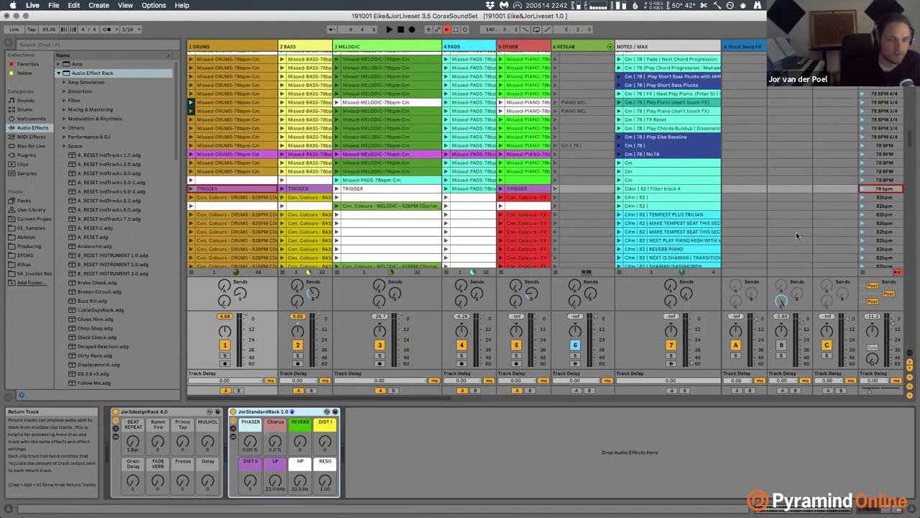
Show the Master track's effect racks and play the Missed TRIGGER scene briefly.
{"action": "left_click", "coordinate": [885, 46]}
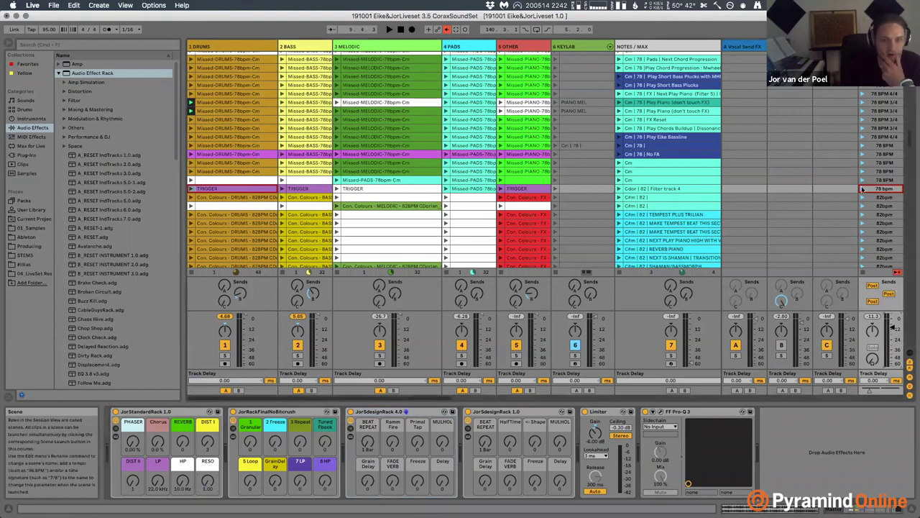
{"action": "key", "text": "Return"}
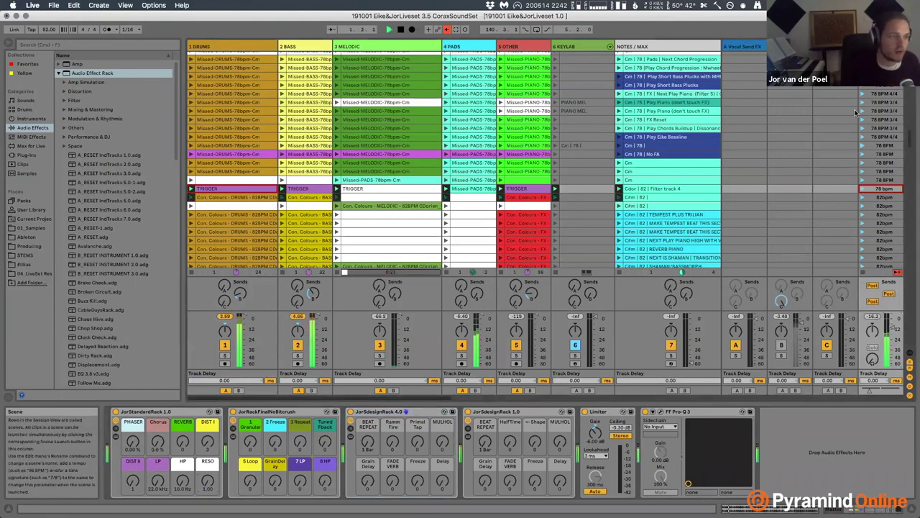
{"action": "left_click", "coordinate": [866, 163]}
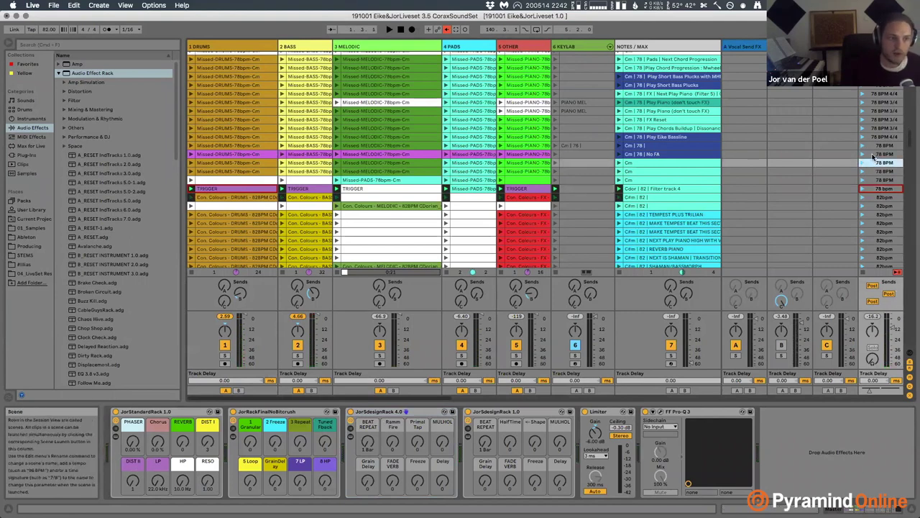
Launch the Corax 95 BPM FX (Loop) scene containing the Corax-DRUMS-95bpm-Dm-9 clip.
{"action": "scroll", "coordinate": [871, 159], "scroll_direction": "up", "scroll_amount": 10}
{"action": "scroll", "coordinate": [874, 157], "scroll_direction": "up", "scroll_amount": 5}
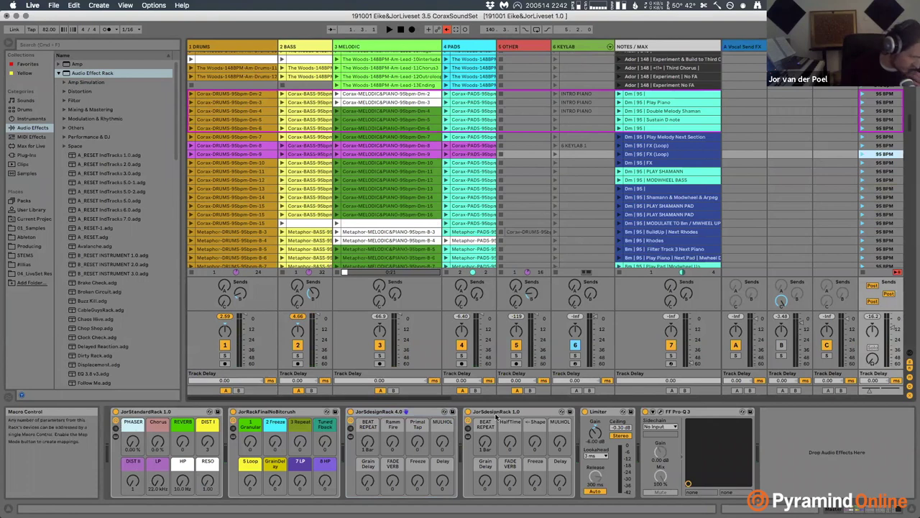
{"action": "left_click", "coordinate": [862, 154]}
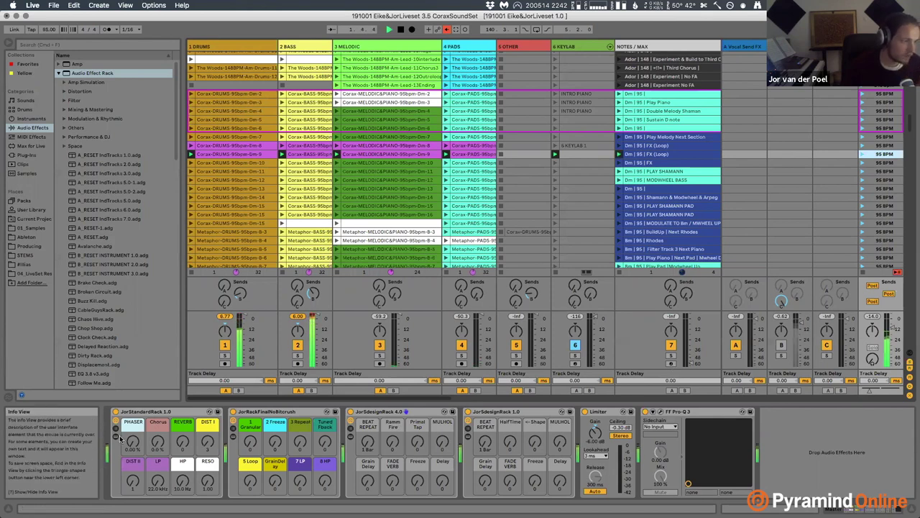
Try out the PHASER, Chorus, DIST I and DIST II macros of the Master's JorStandardRack 1.0 and return them to their defaults.
{"action": "left_click_drag", "start_coordinate": [139, 442], "coordinate": [158, 377]}
{"action": "left_click_drag", "start_coordinate": [157, 441], "coordinate": [158, 467]}
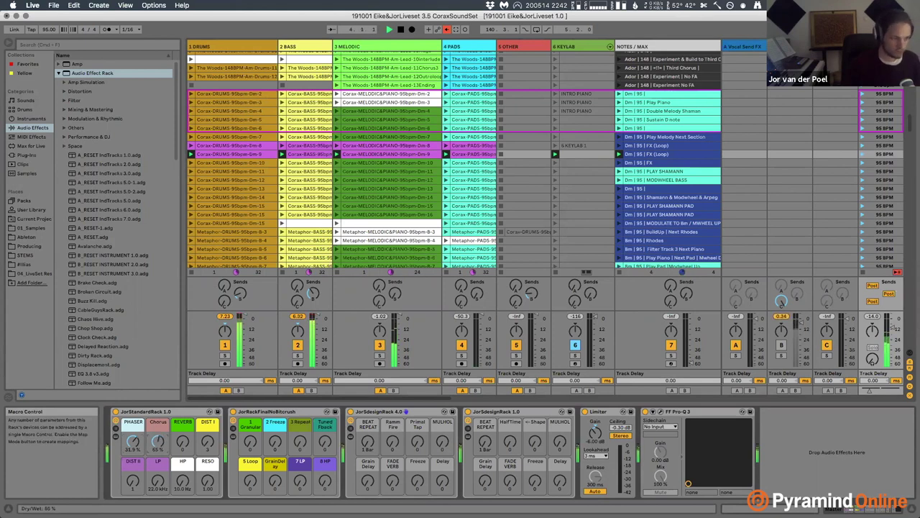
{"action": "left_click_drag", "start_coordinate": [206, 443], "coordinate": [206, 428]}
{"action": "mouse_move", "coordinate": [133, 481]}
{"action": "left_mouse_down"}
{"action": "mouse_move", "coordinate": [158, 484]}
{"action": "mouse_move", "coordinate": [157, 510]}
{"action": "mouse_move", "coordinate": [157, 468]}
{"action": "mouse_move", "coordinate": [133, 460]}
{"action": "mouse_move", "coordinate": [133, 474]}
{"action": "left_mouse_up"}
{"action": "left_click_drag", "start_coordinate": [158, 442], "coordinate": [157, 460]}
{"action": "left_click", "coordinate": [206, 441]}
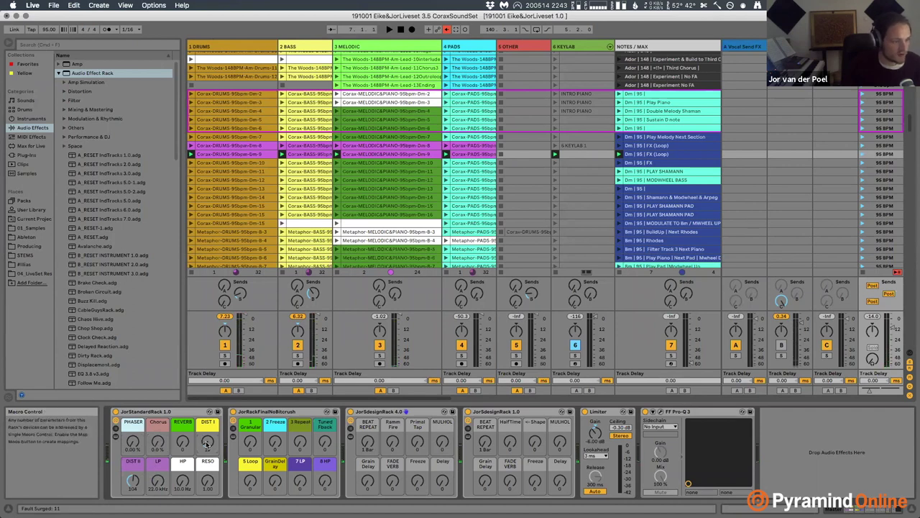
{"action": "left_click", "coordinate": [133, 482]}
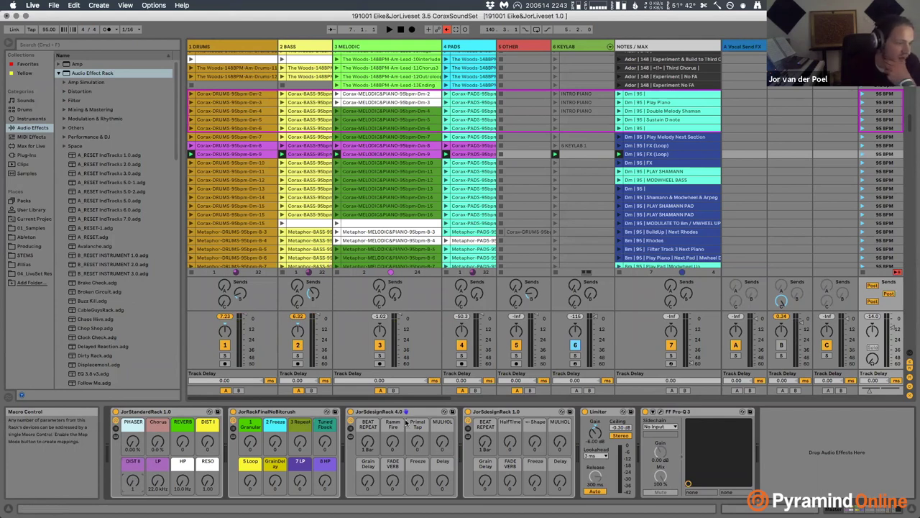
Transition from Corax FX (Loop) to the second PLAY SHAMANN PAD scene with JorRackFinalNoBitcrush's Freeze at 127 and LP at 125, and reset both macros.
{"action": "left_click", "coordinate": [256, 413]}
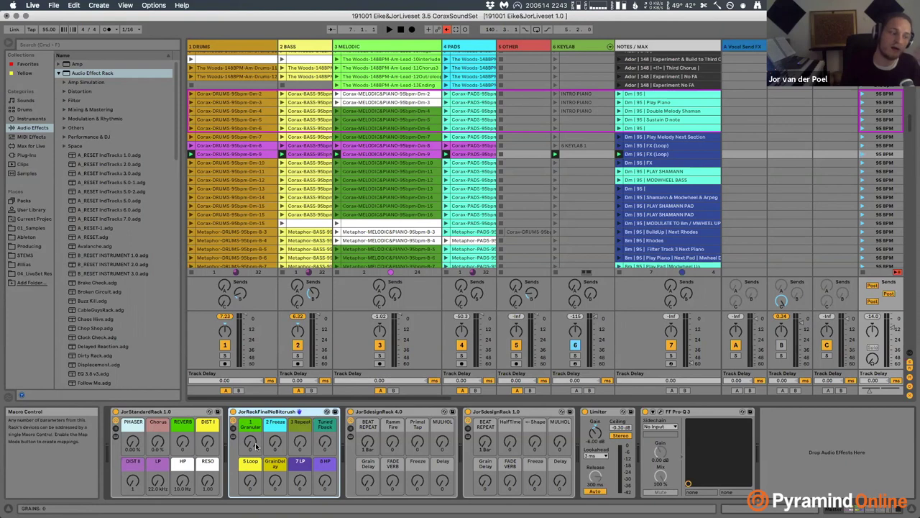
{"action": "left_click", "coordinate": [862, 155]}
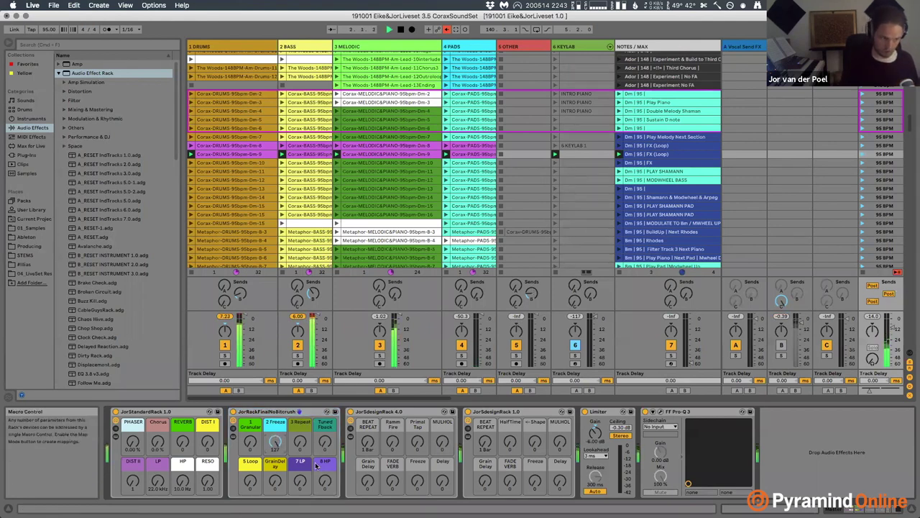
{"action": "mouse_move", "coordinate": [302, 477]}
{"action": "left_mouse_down"}
{"action": "mouse_move", "coordinate": [302, 460]}
{"action": "mouse_move", "coordinate": [301, 476]}
{"action": "left_mouse_up"}
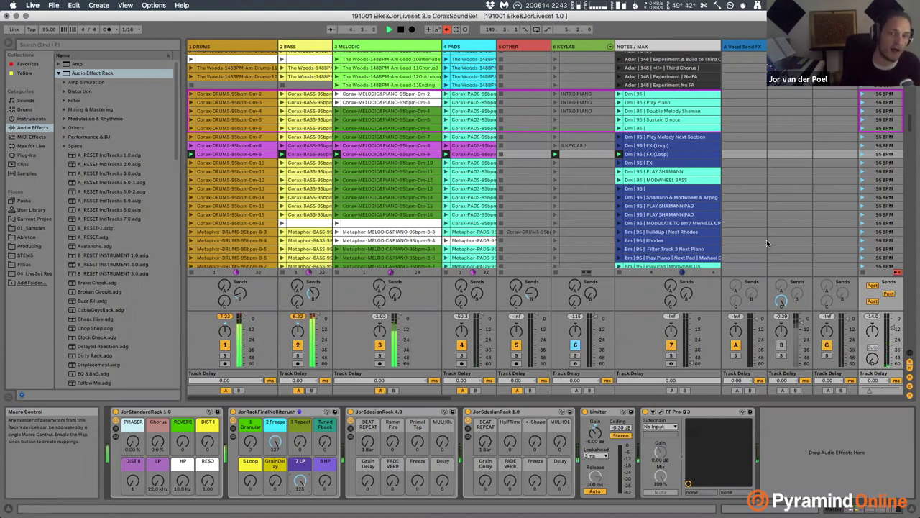
{"action": "left_click", "coordinate": [862, 213]}
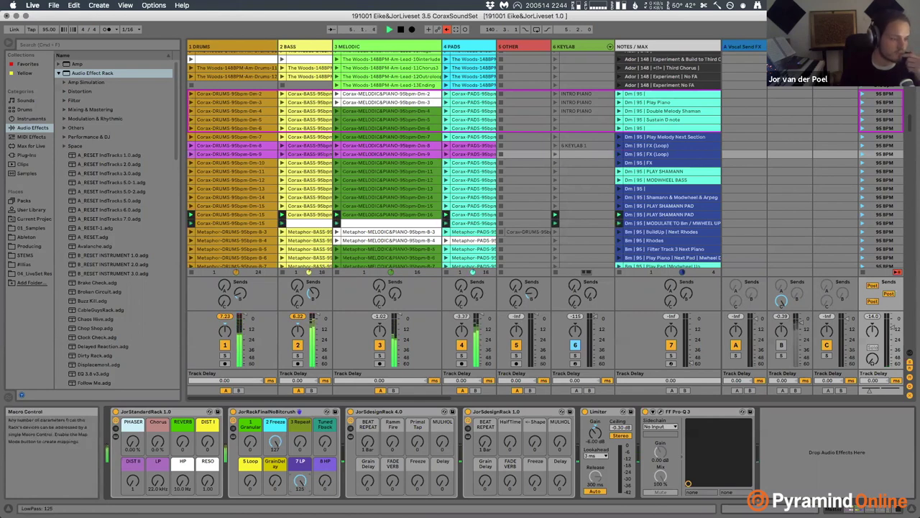
{"action": "left_click_drag", "start_coordinate": [301, 480], "coordinate": [301, 482]}
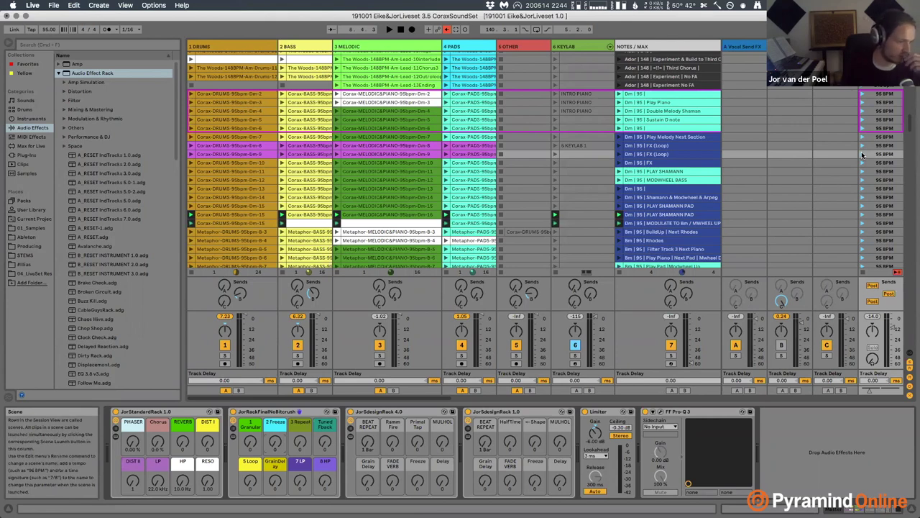
Launch the second Corax FX (Loop) scene and try out JorRackFinalNoBitcrush's Tuned Fbeck, 5 Loop, 7 LP and 8 HP macros.
{"action": "left_click", "coordinate": [861, 151]}
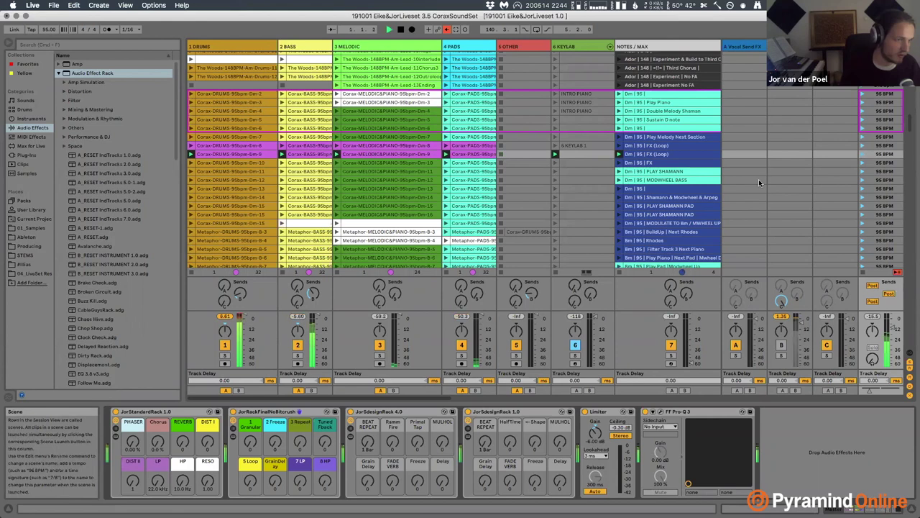
{"action": "left_click_drag", "start_coordinate": [259, 441], "coordinate": [325, 430]}
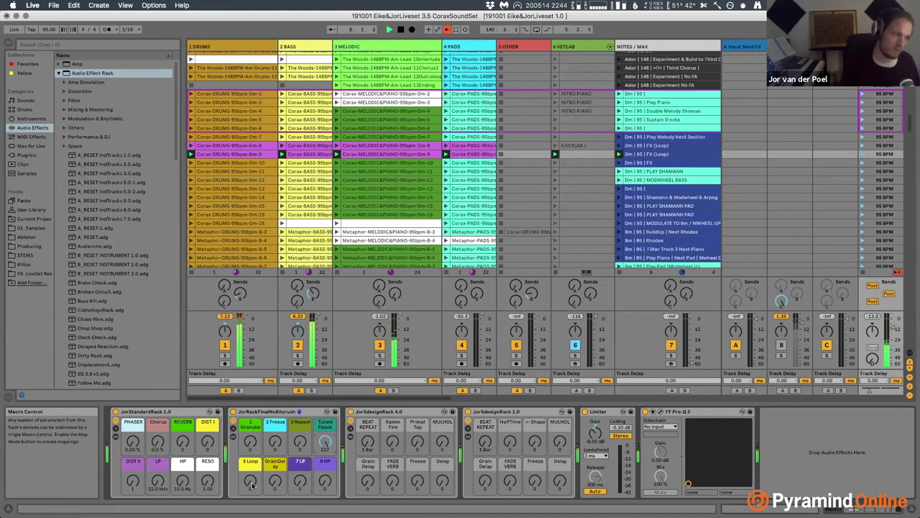
{"action": "left_click_drag", "start_coordinate": [254, 480], "coordinate": [274, 425]}
{"action": "left_click_drag", "start_coordinate": [295, 479], "coordinate": [295, 416]}
{"action": "left_click_drag", "start_coordinate": [325, 481], "coordinate": [325, 446]}
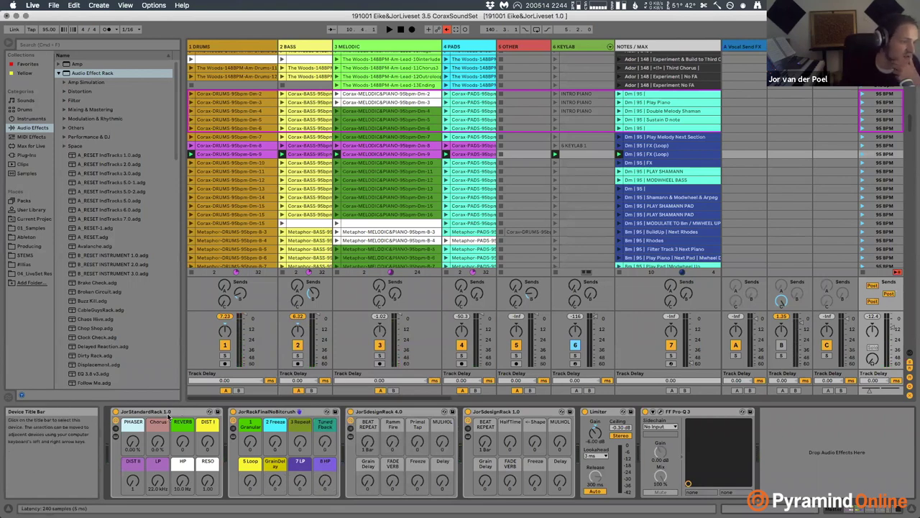
Reveal the chain and devices of JorStandardRack 1.0 and examine its devices, including Frequency Shifter and ValhallaVintageVerb's Mix.
{"action": "left_click", "coordinate": [168, 416]}
{"action": "left_click", "coordinate": [114, 436]}
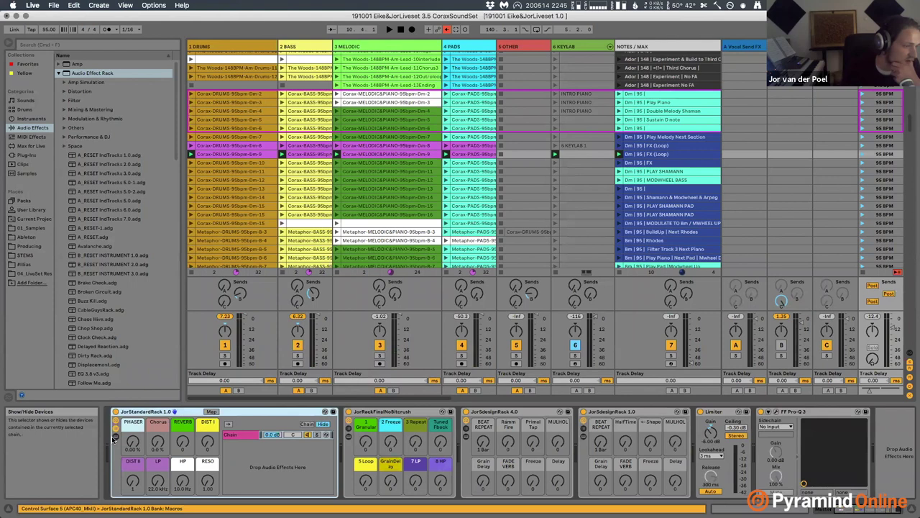
{"action": "left_click", "coordinate": [241, 436]}
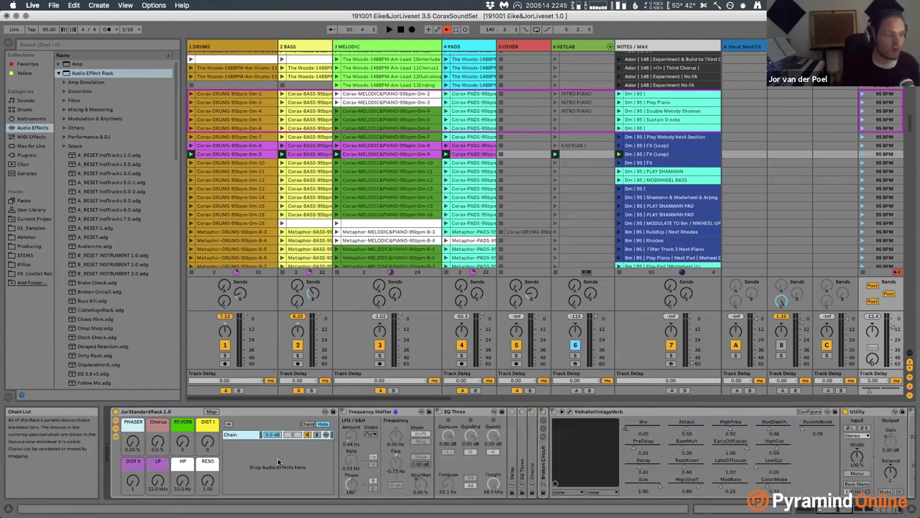
{"action": "scroll", "coordinate": [278, 458], "scroll_direction": "right", "scroll_amount": 10}
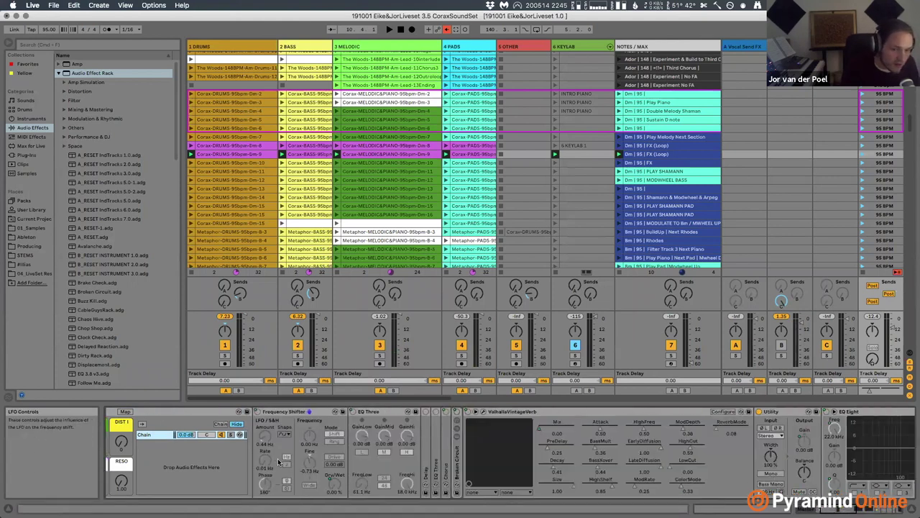
{"action": "scroll", "coordinate": [277, 461], "scroll_direction": "left", "scroll_amount": 10}
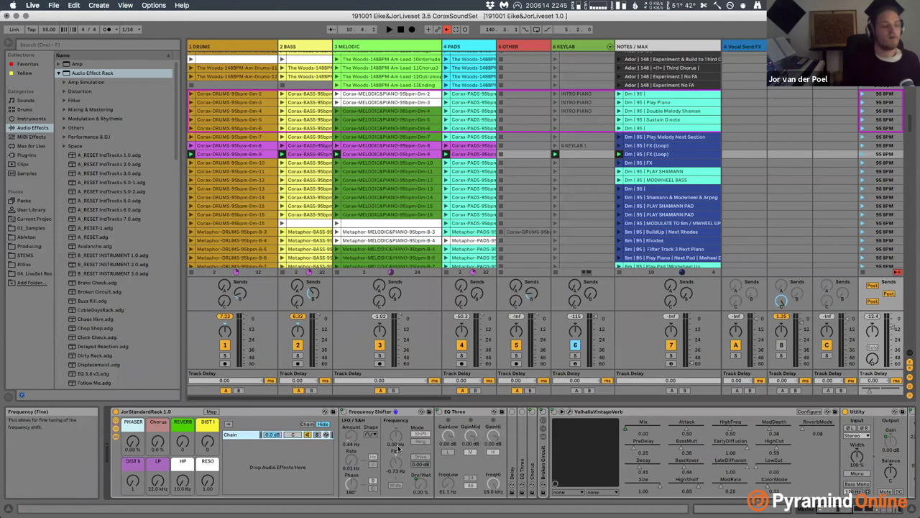
{"action": "left_click", "coordinate": [345, 415]}
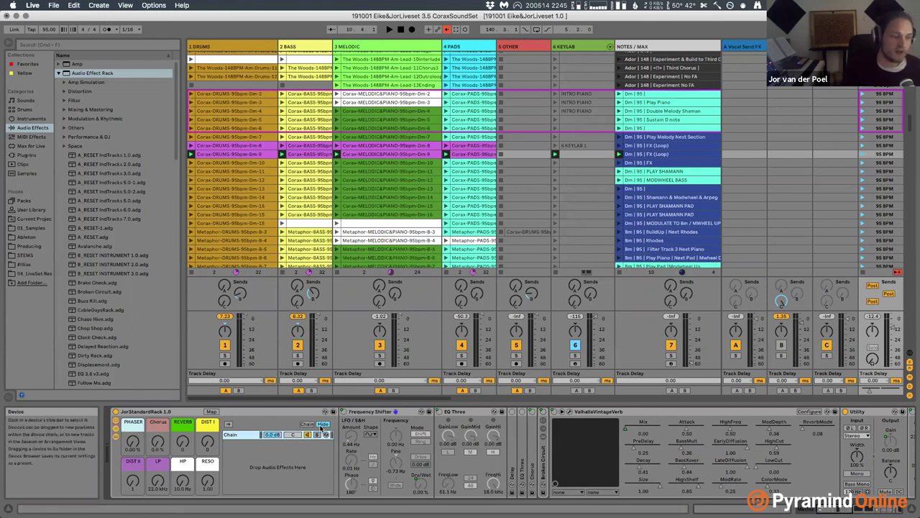
{"action": "left_click", "coordinate": [626, 430]}
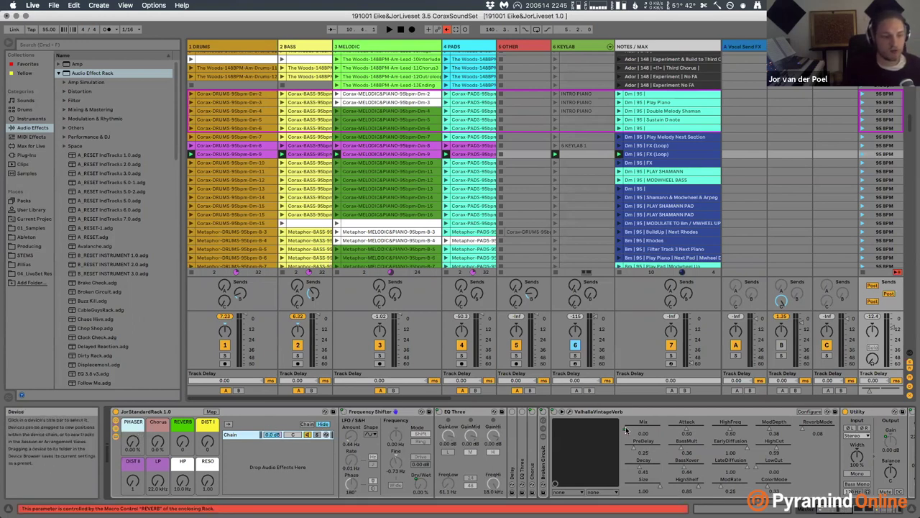
Examine the rack's macro mappings, including Frequency Shifter's Device On, and test the PHASER macro at 1.30 % before returning it to 0.
{"action": "left_click", "coordinate": [211, 411]}
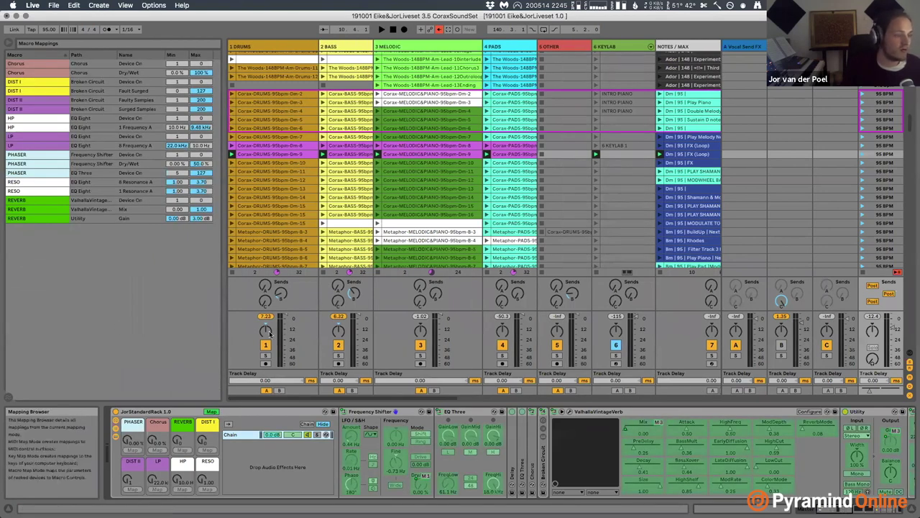
{"action": "left_click", "coordinate": [211, 412]}
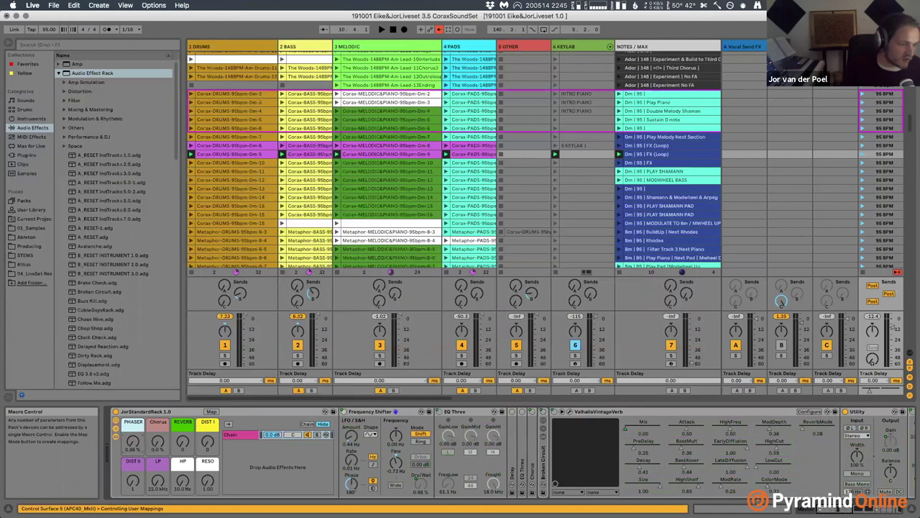
{"action": "left_click_drag", "start_coordinate": [133, 441], "coordinate": [132, 442]}
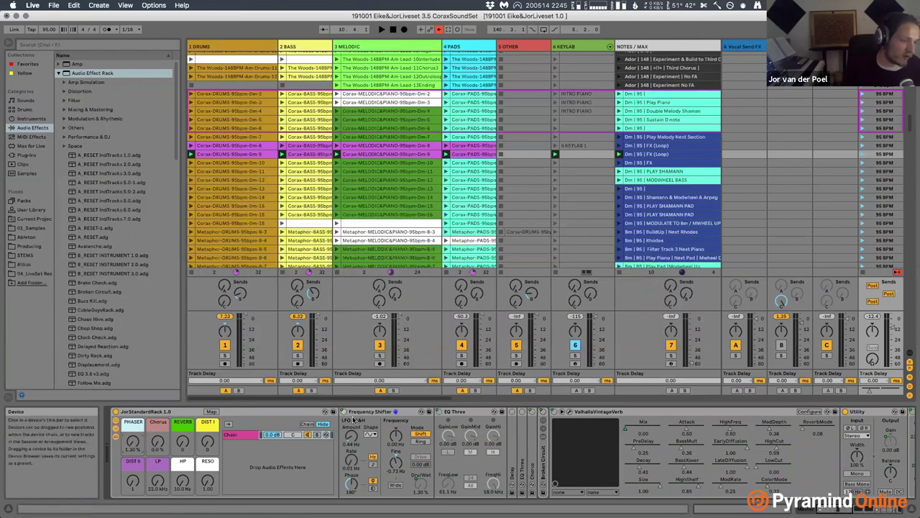
{"action": "left_click", "coordinate": [212, 415]}
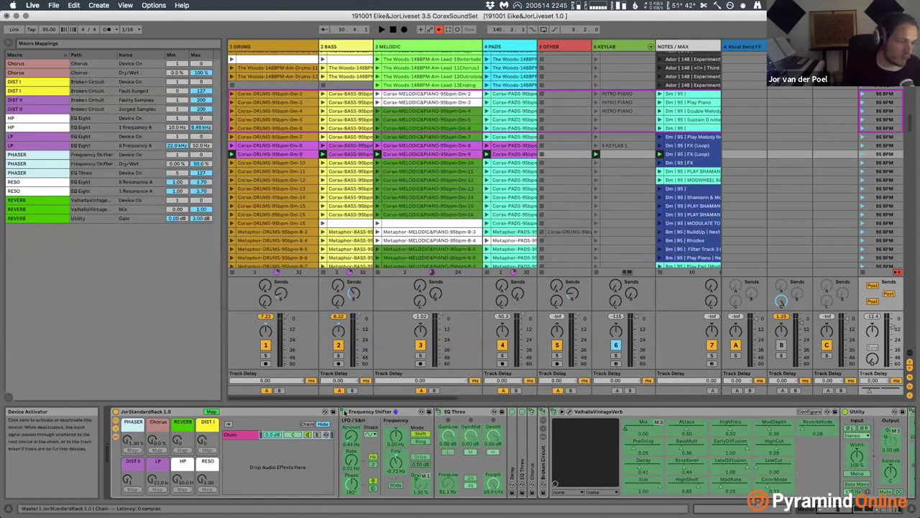
{"action": "left_click", "coordinate": [344, 412]}
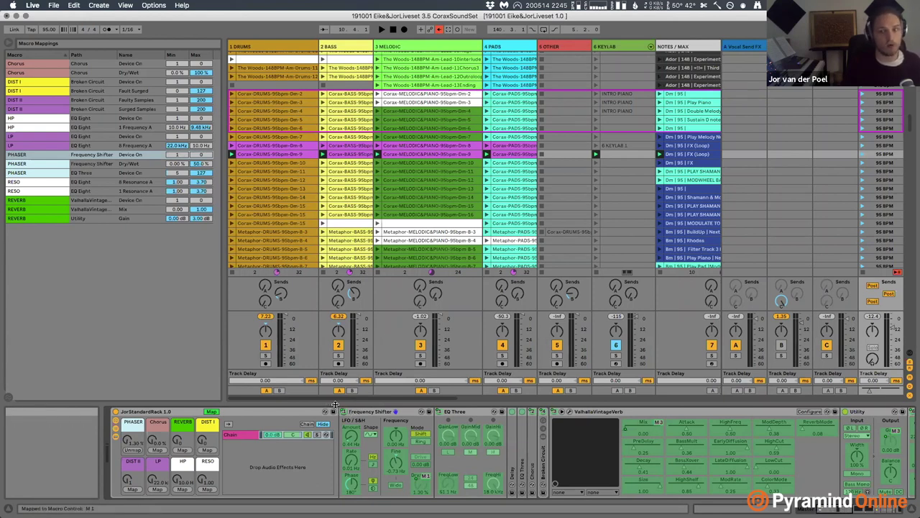
{"action": "left_click", "coordinate": [212, 412]}
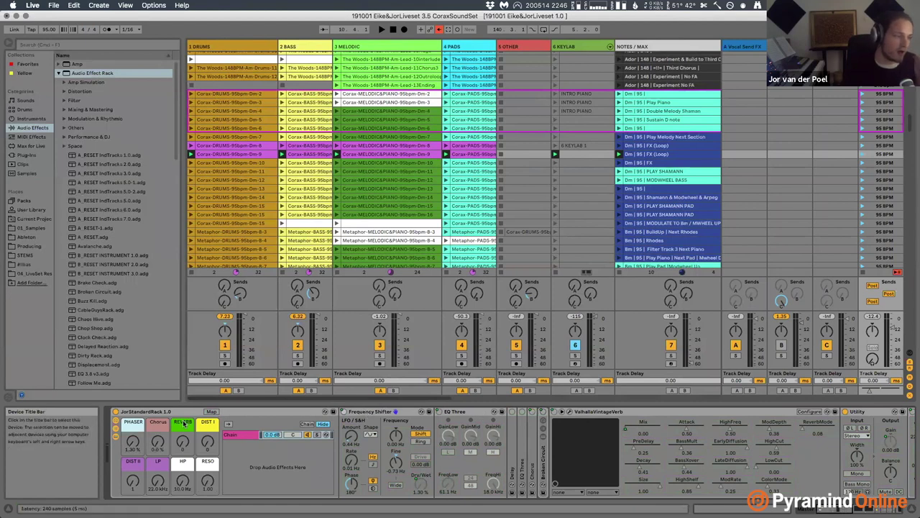
{"action": "left_click_drag", "start_coordinate": [132, 442], "coordinate": [133, 456]}
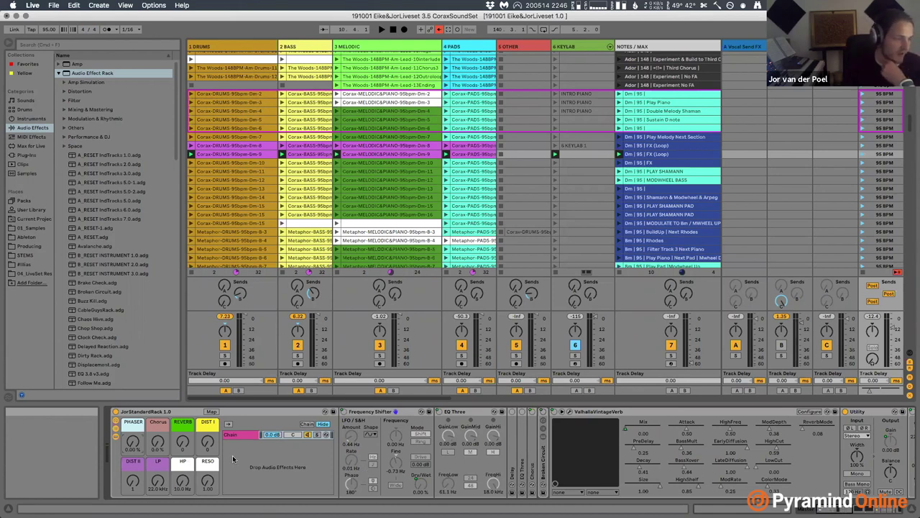
{"action": "left_click_drag", "start_coordinate": [137, 446], "coordinate": [136, 411]}
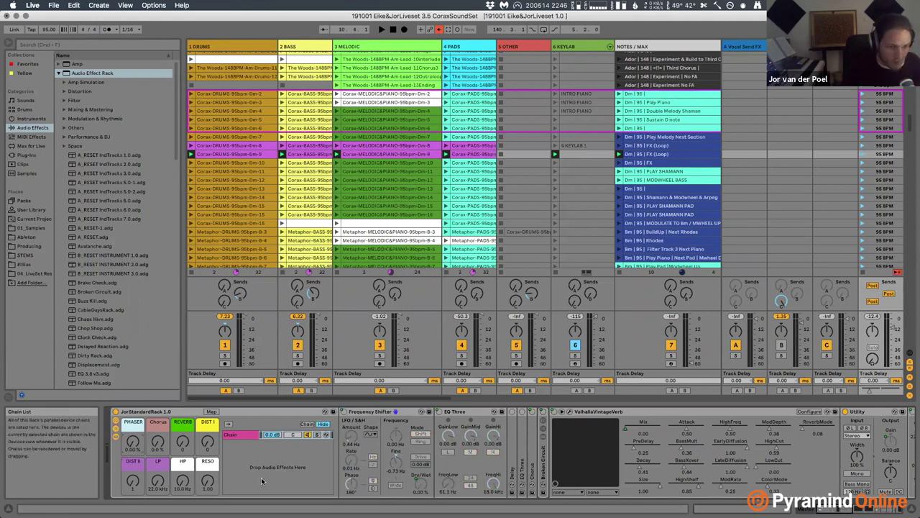
Look inside the folded EQ Three, and collapse both EQ Three devices and ValhallaVintageVerb in JorStandardRack 1.0's chain.
{"action": "scroll", "coordinate": [261, 476], "scroll_direction": "right", "scroll_amount": 5}
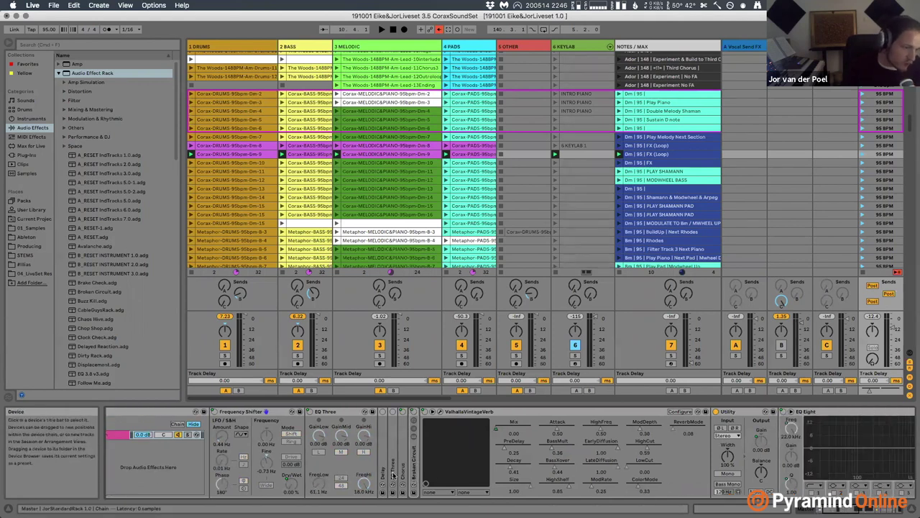
{"action": "left_click", "coordinate": [393, 412]}
{"action": "scroll", "coordinate": [271, 468], "scroll_direction": "left", "scroll_amount": 5}
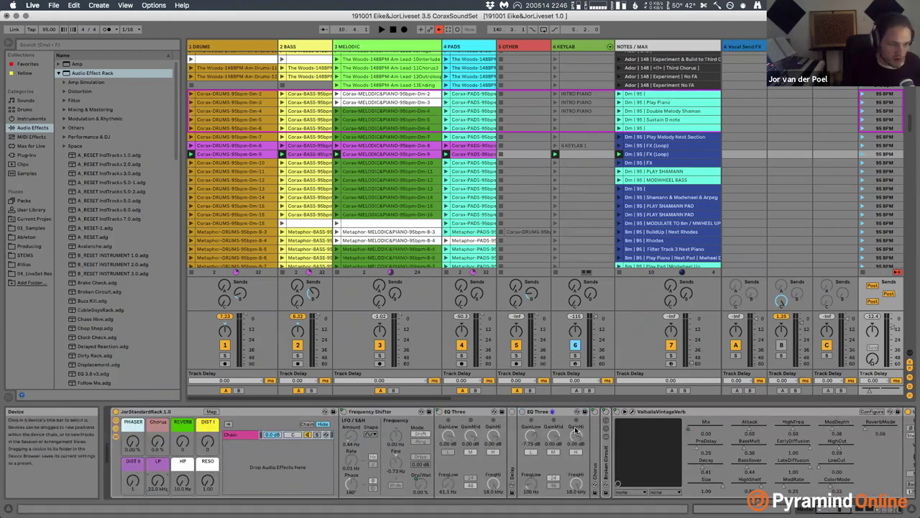
{"action": "double_click", "coordinate": [546, 411]}
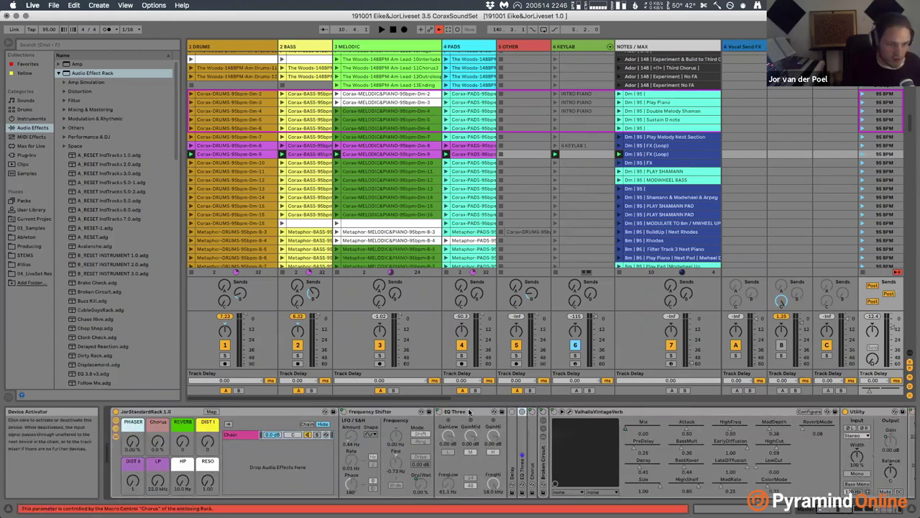
{"action": "double_click", "coordinate": [469, 411]}
{"action": "double_click", "coordinate": [690, 411]}
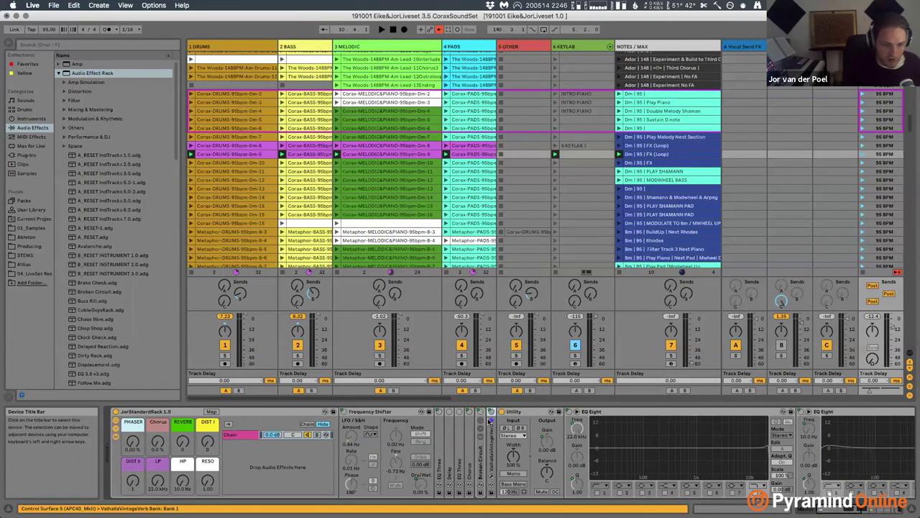
Set the LP macro's EQ Eight 8 Frequency A mapping range to a minimum of 10.0 Hz and a maximum of 22.0 kHz.
{"action": "left_click_drag", "start_coordinate": [182, 480], "coordinate": [182, 512]}
{"action": "mouse_move", "coordinate": [157, 480]}
{"action": "left_mouse_down"}
{"action": "mouse_move", "coordinate": [158, 504]}
{"action": "mouse_move", "coordinate": [159, 483]}
{"action": "left_mouse_up"}
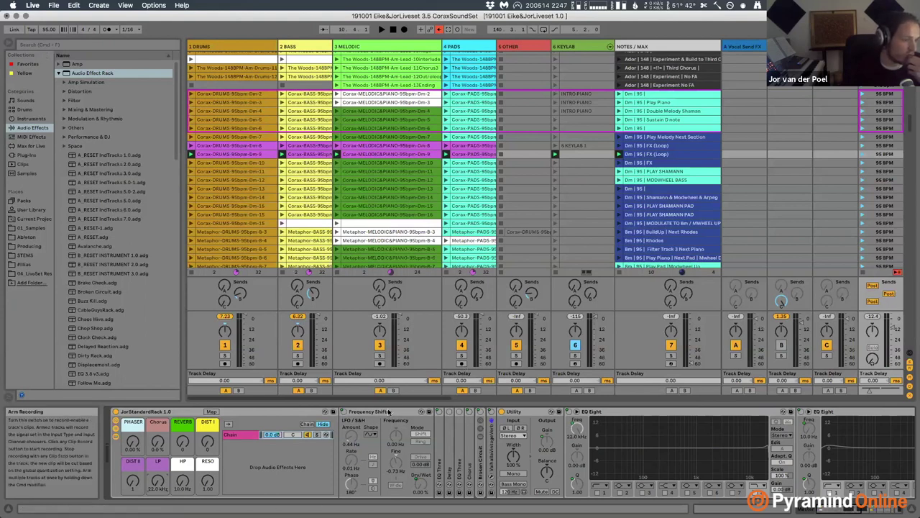
{"action": "left_click", "coordinate": [210, 411]}
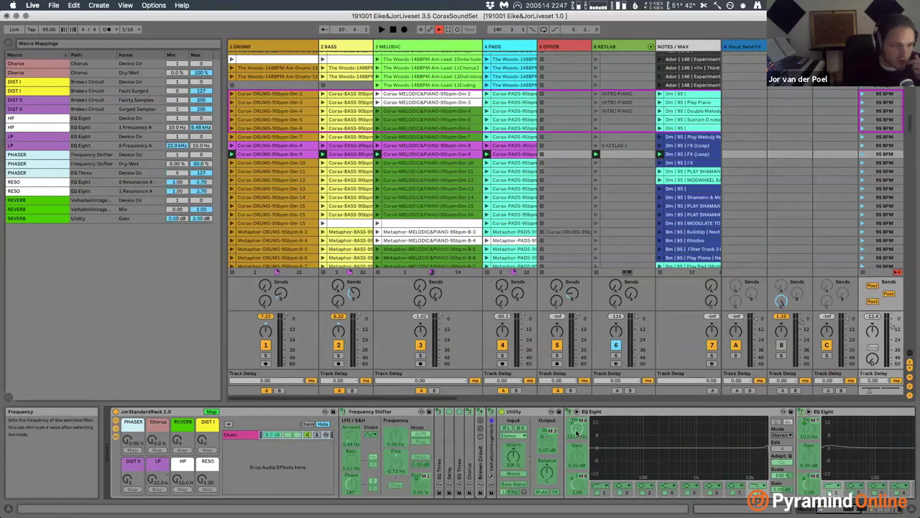
{"action": "left_click", "coordinate": [185, 145]}
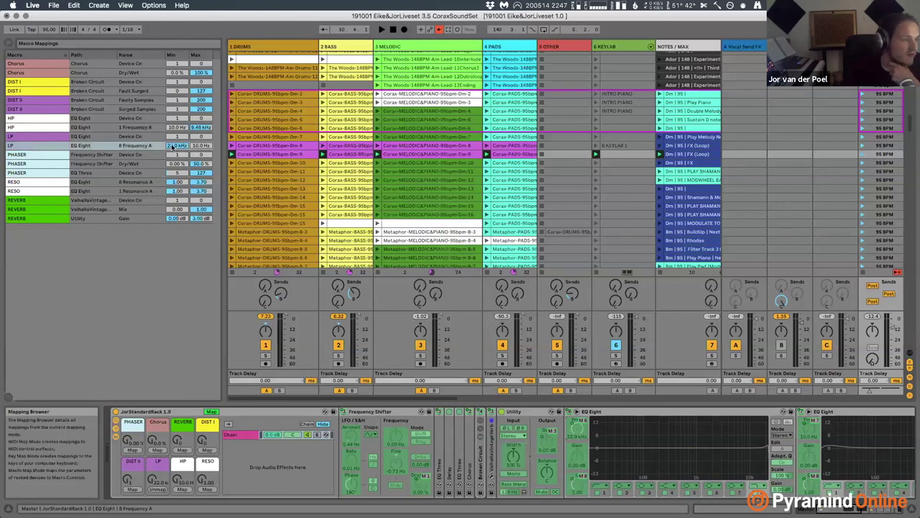
{"action": "key", "text": "Delete"}
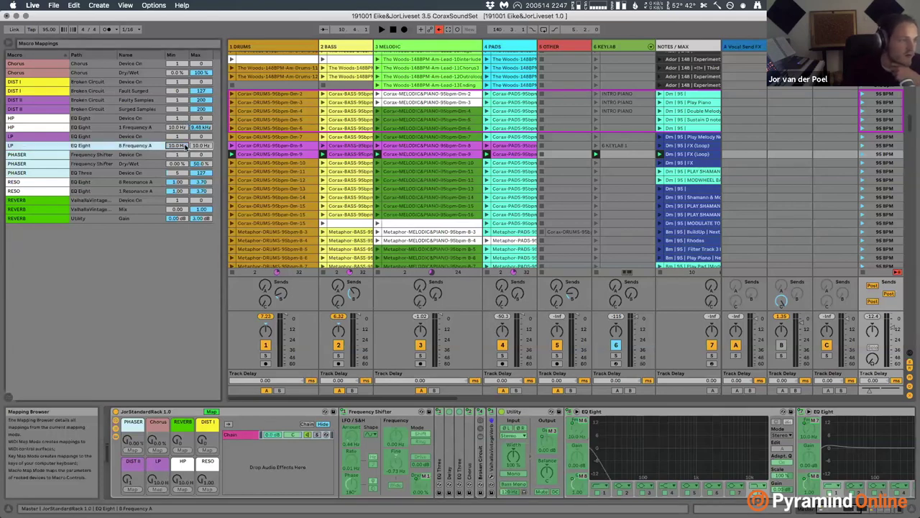
{"action": "key", "text": "Delete"}
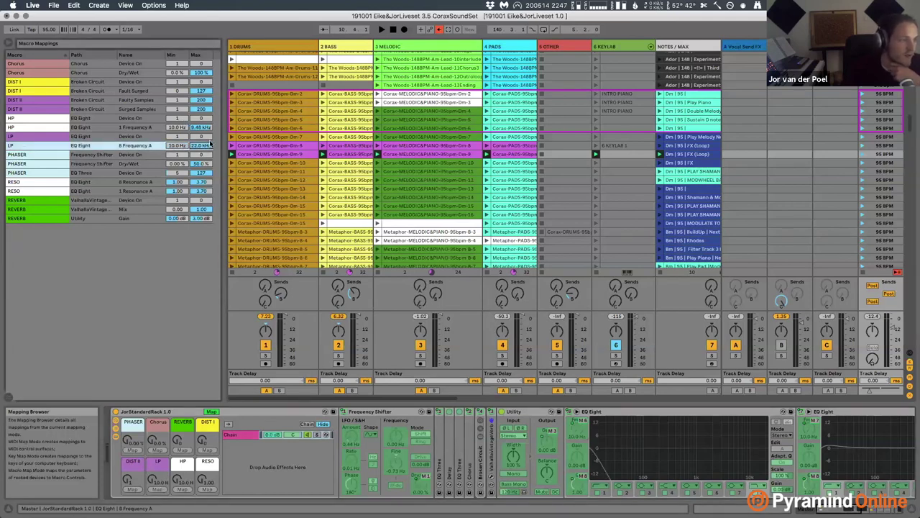
{"action": "left_click", "coordinate": [213, 411]}
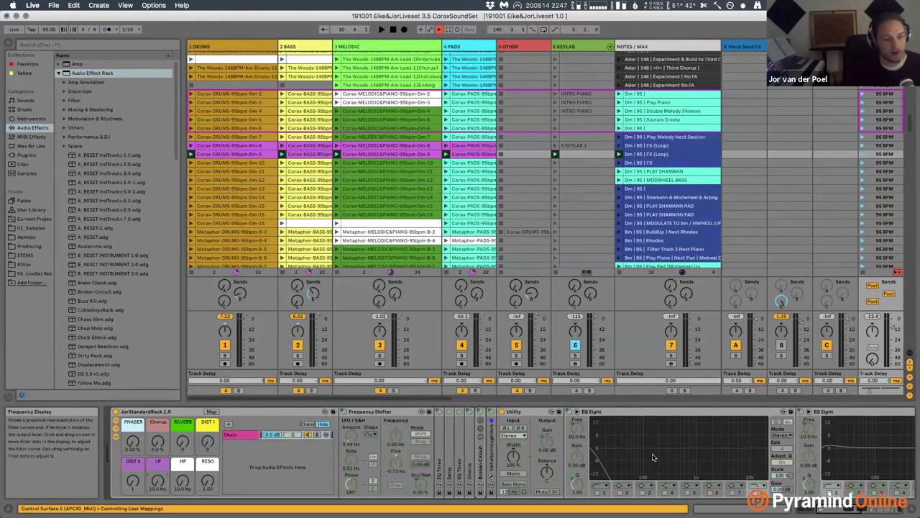
Play the FX (Loop) scene while testing the LP macro at 29.8 Hz and 23.4 Hz.
{"action": "left_click_drag", "start_coordinate": [157, 480], "coordinate": [157, 456]}
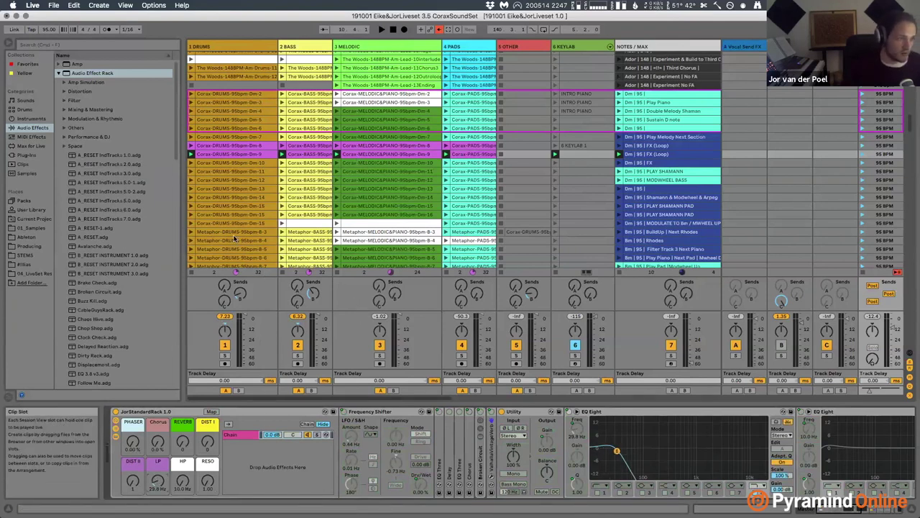
{"action": "scroll", "coordinate": [233, 237], "scroll_direction": "right", "scroll_amount": 3}
{"action": "scroll", "coordinate": [503, 215], "scroll_direction": "left", "scroll_amount": 3}
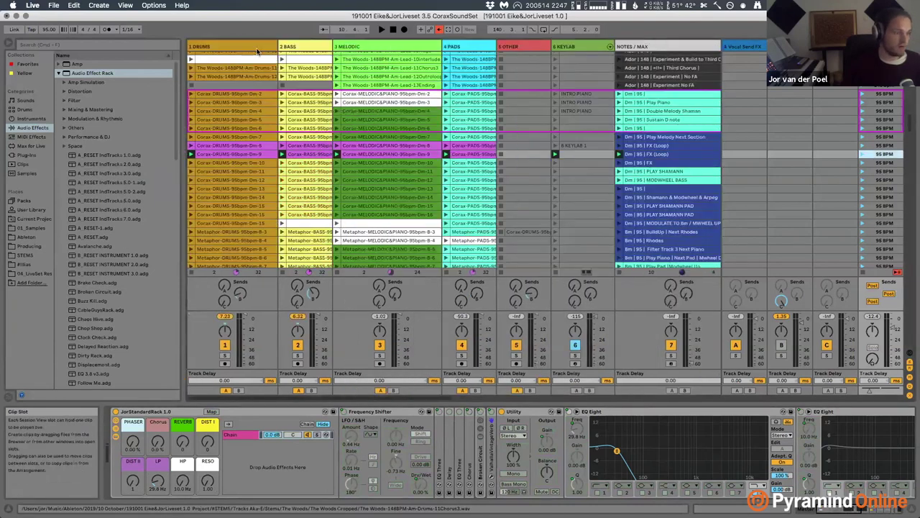
{"action": "mouse_move", "coordinate": [157, 481]}
{"action": "left_mouse_down"}
{"action": "mouse_move", "coordinate": [157, 464]}
{"action": "mouse_move", "coordinate": [156, 496]}
{"action": "left_mouse_up"}
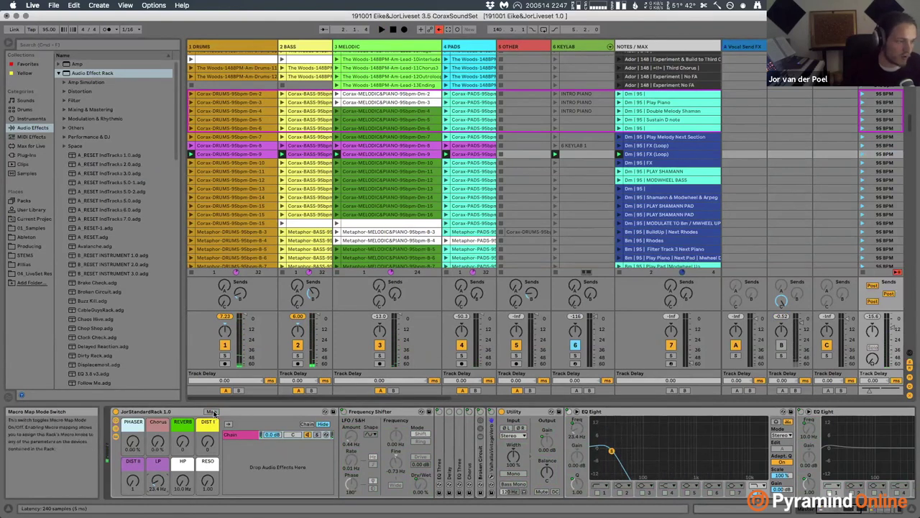
Set the LP macro's 8 Frequency A mapping to a minimum of 22.0 kHz and a maximum of 10.0 Hz, and raise the RESO macro.
{"action": "left_click", "coordinate": [212, 412]}
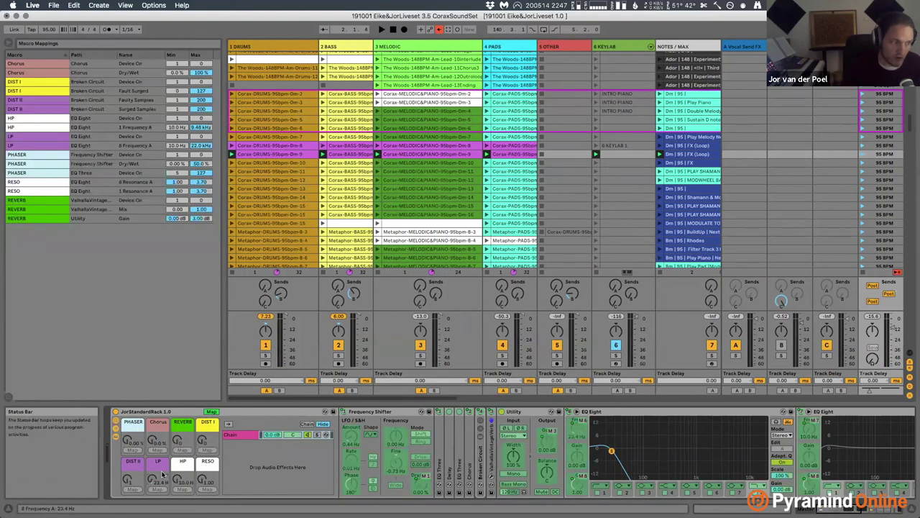
{"action": "left_click", "coordinate": [578, 431]}
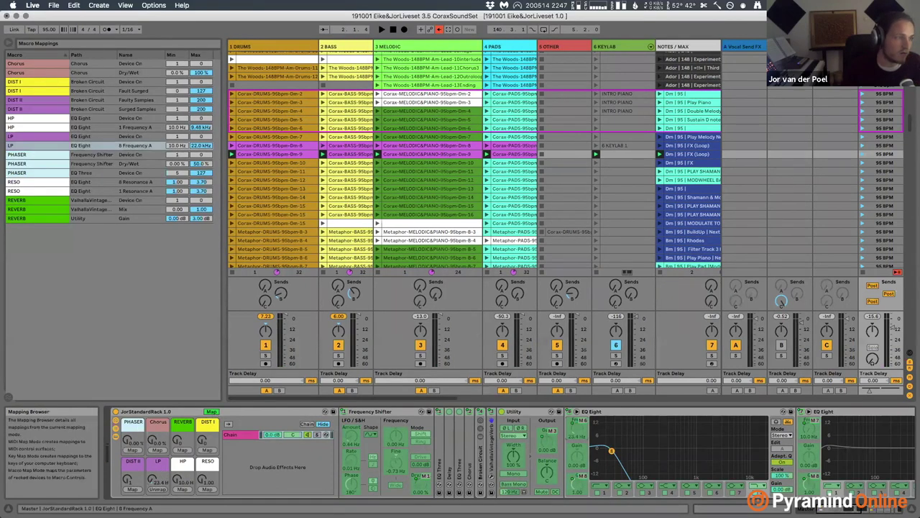
{"action": "left_click_drag", "start_coordinate": [177, 145], "coordinate": [177, 86]}
{"action": "left_click_drag", "start_coordinate": [202, 146], "coordinate": [202, 215]}
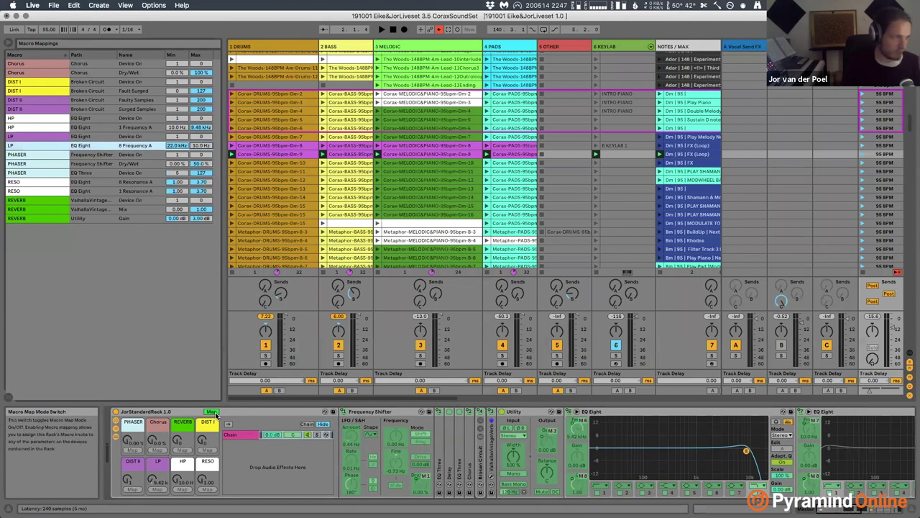
{"action": "left_click", "coordinate": [212, 412]}
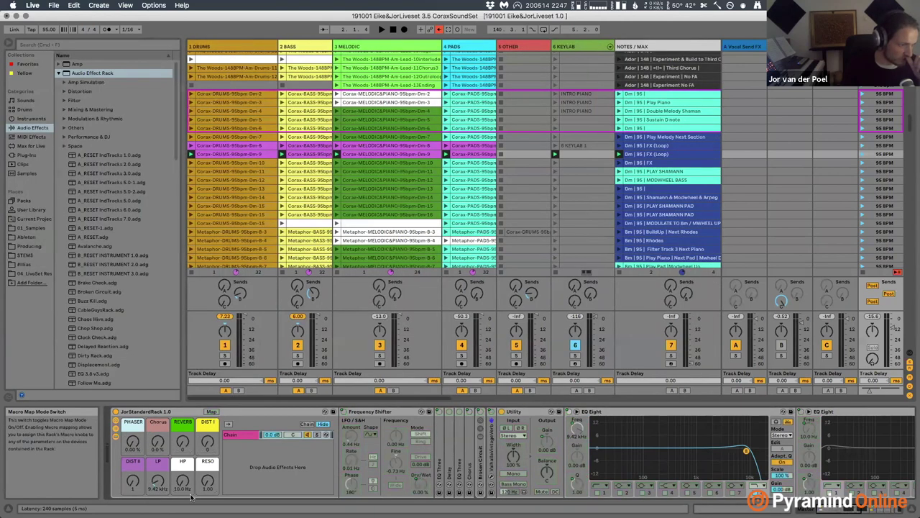
{"action": "mouse_move", "coordinate": [208, 483]}
{"action": "left_mouse_down"}
{"action": "mouse_move", "coordinate": [208, 460]}
{"action": "mouse_move", "coordinate": [208, 476]}
{"action": "left_mouse_up"}
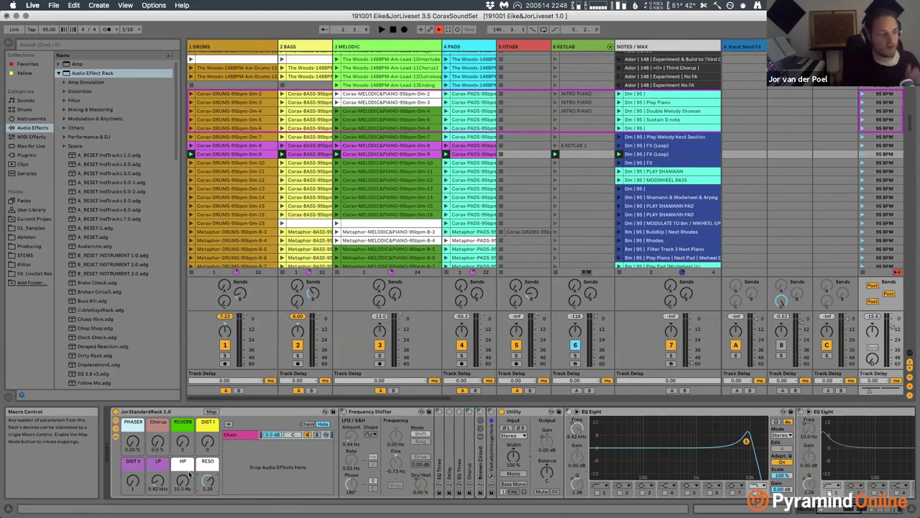
Collapse the Utility device and return JorStandardRack 1.0's LP macro to 22.0 kHz and RESO macro to 1.00.
{"action": "scroll", "coordinate": [289, 475], "scroll_direction": "right", "scroll_amount": 5}
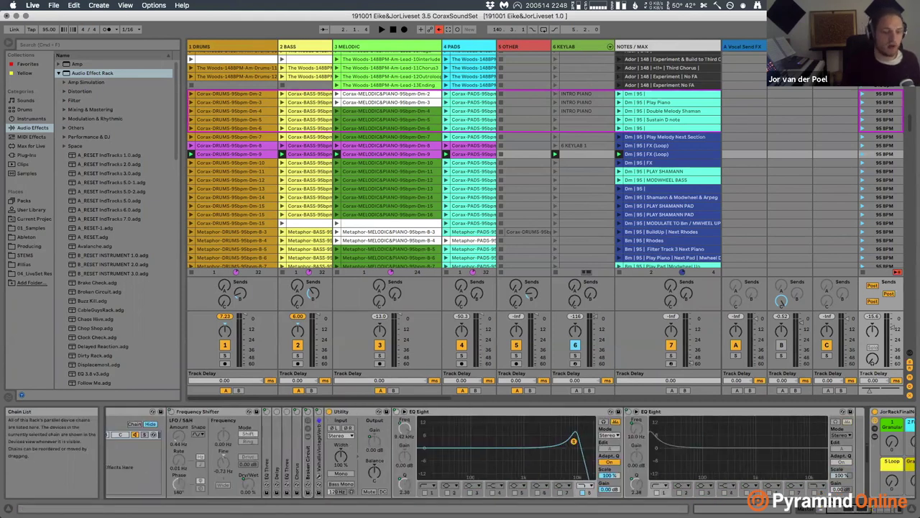
{"action": "scroll", "coordinate": [524, 449], "scroll_direction": "left", "scroll_amount": 5}
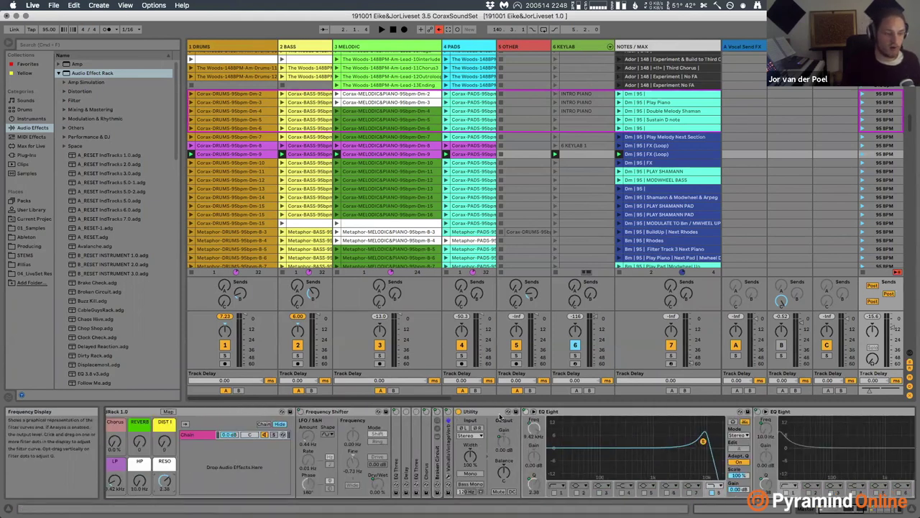
{"action": "double_click", "coordinate": [460, 412]}
{"action": "scroll", "coordinate": [457, 421], "scroll_direction": "left", "scroll_amount": 2}
{"action": "left_click_drag", "start_coordinate": [183, 481], "coordinate": [208, 492]}
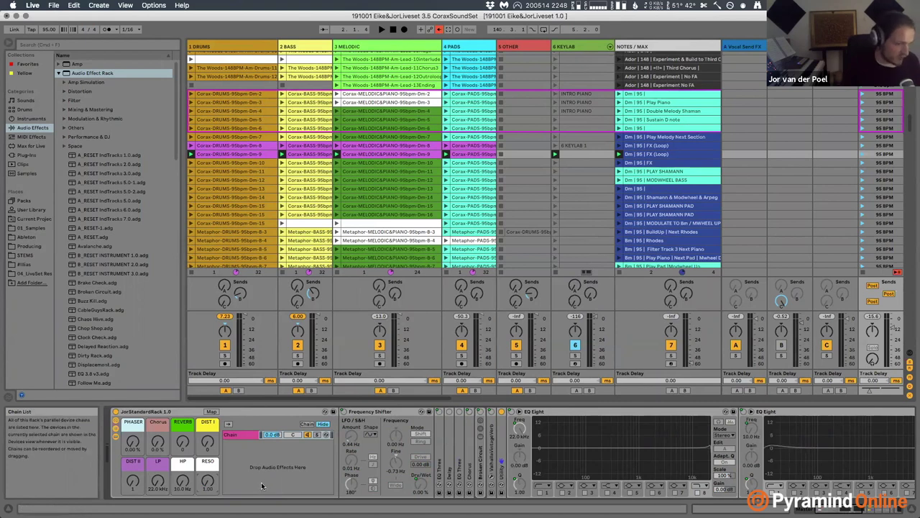
Collapse the Frequency Shifter and both EQ Eight devices, and hide JorStandardRack 1.0's devices.
{"action": "double_click", "coordinate": [387, 410]}
{"action": "left_click", "coordinate": [489, 412]}
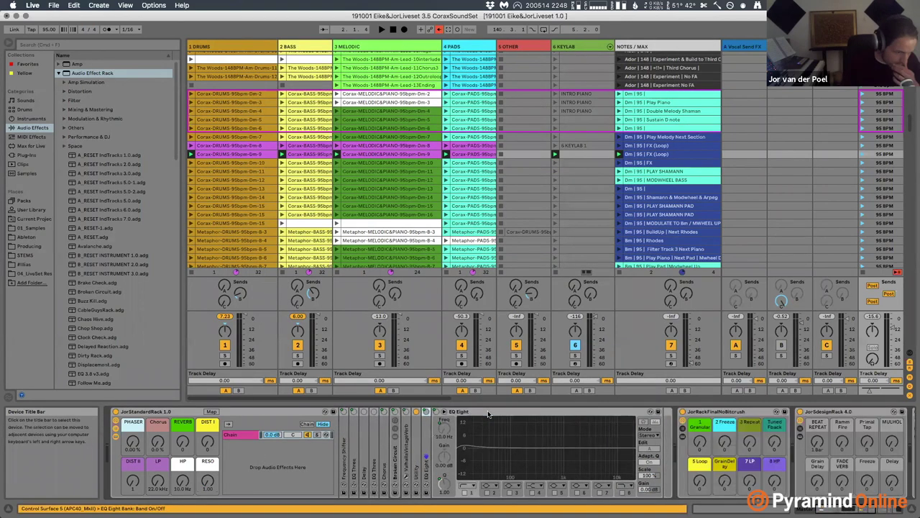
{"action": "double_click", "coordinate": [489, 413]}
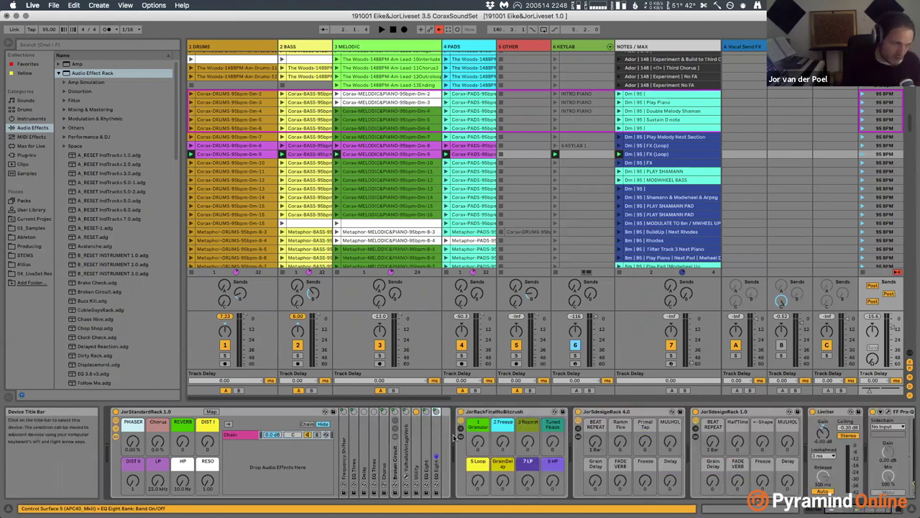
{"action": "left_click", "coordinate": [117, 435]}
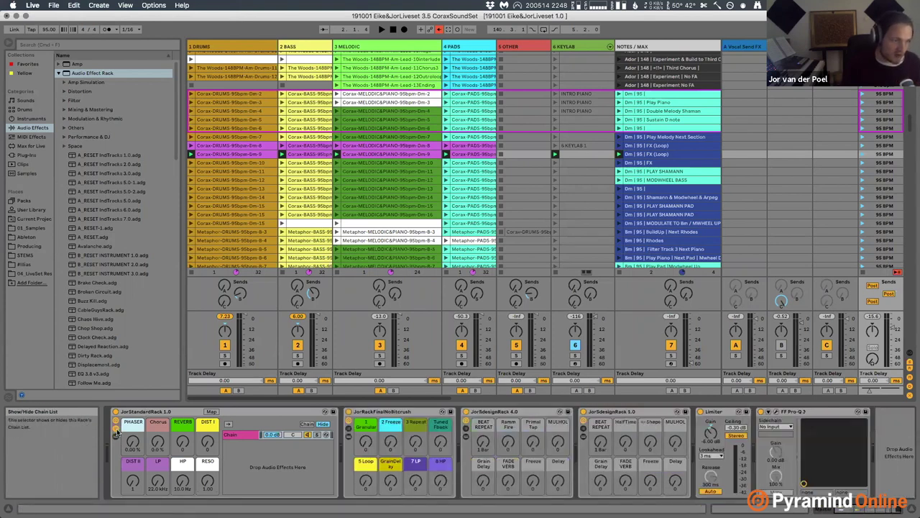
Show the devices inside JorRackFinalNoBitcrush and look along its WET FREEZE chain up to the nested Audio Effect Rack.
{"action": "left_click", "coordinate": [350, 435]}
{"action": "scroll", "coordinate": [392, 444], "scroll_direction": "right", "scroll_amount": 2}
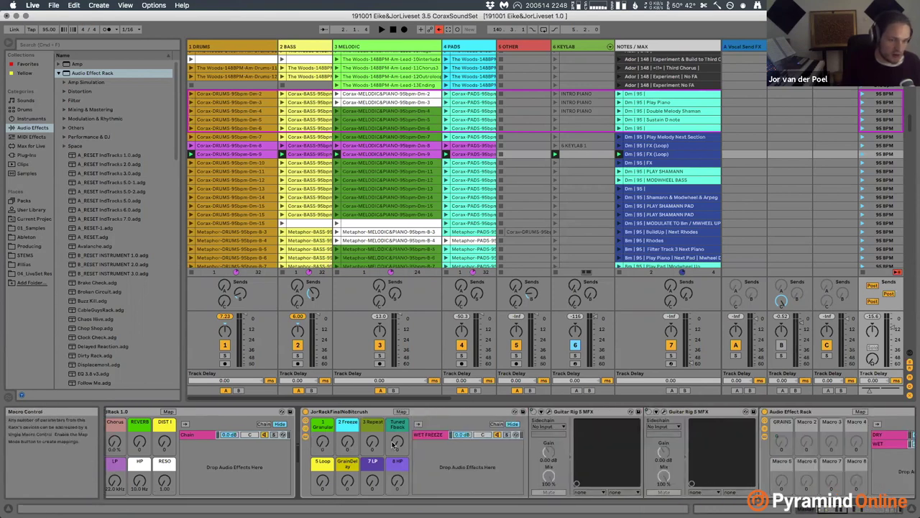
{"action": "scroll", "coordinate": [595, 466], "scroll_direction": "right", "scroll_amount": 2}
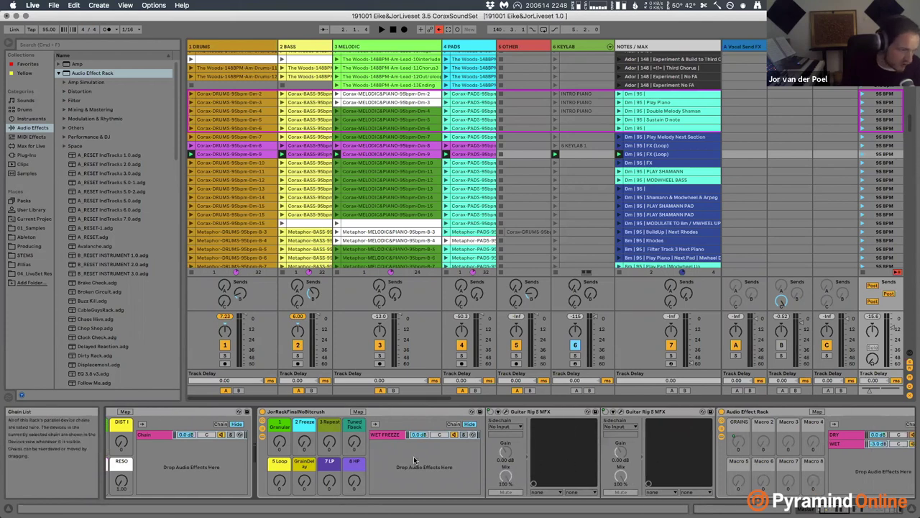
{"action": "scroll", "coordinate": [414, 460], "scroll_direction": "right", "scroll_amount": 6}
{"action": "scroll", "coordinate": [414, 460], "scroll_direction": "right", "scroll_amount": 4}
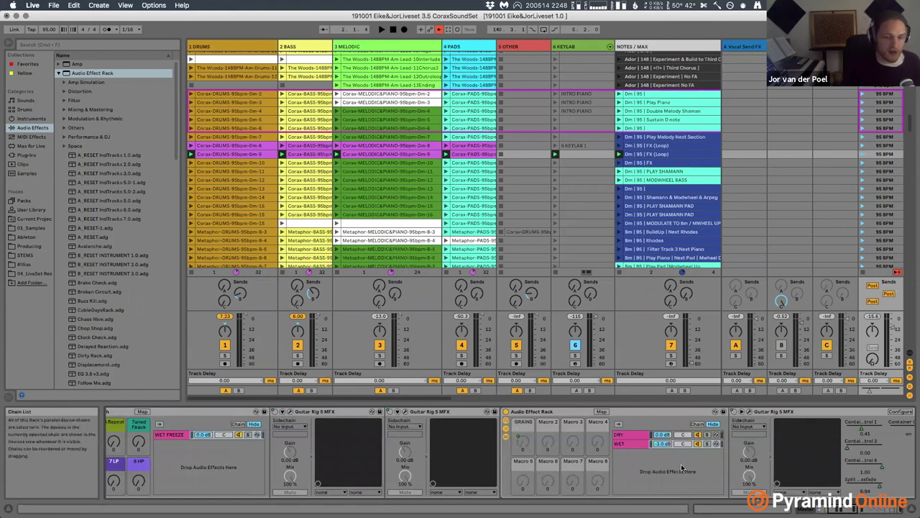
Test JorRackFinalNoBitcrush's 1 Granular macro by raising it and returning it to 0.
{"action": "scroll", "coordinate": [630, 466], "scroll_direction": "left", "scroll_amount": 4}
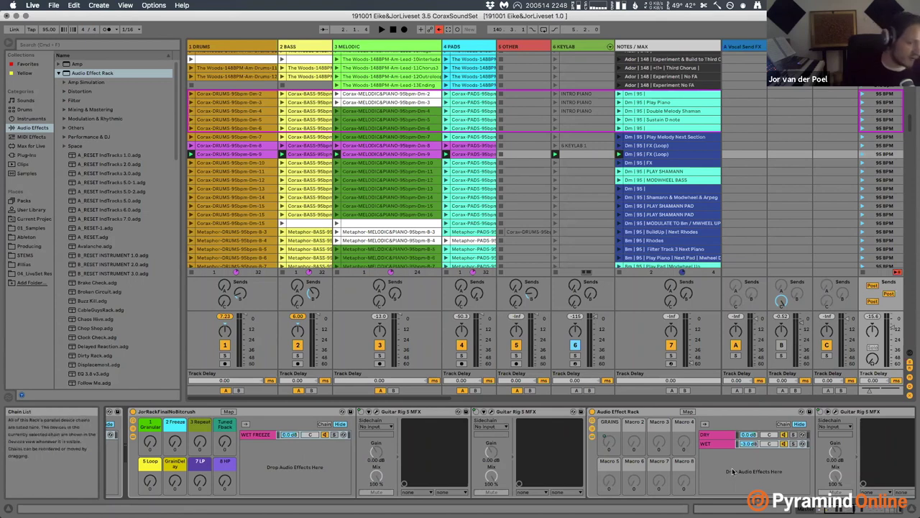
{"action": "scroll", "coordinate": [734, 471], "scroll_direction": "right", "scroll_amount": 2}
{"action": "scroll", "coordinate": [705, 478], "scroll_direction": "left", "scroll_amount": 2}
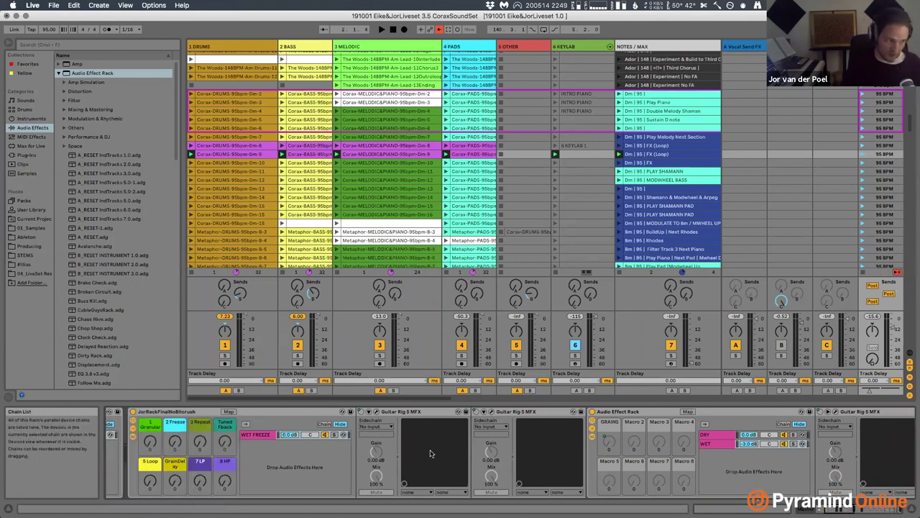
{"action": "left_click_drag", "start_coordinate": [150, 441], "coordinate": [149, 452]}
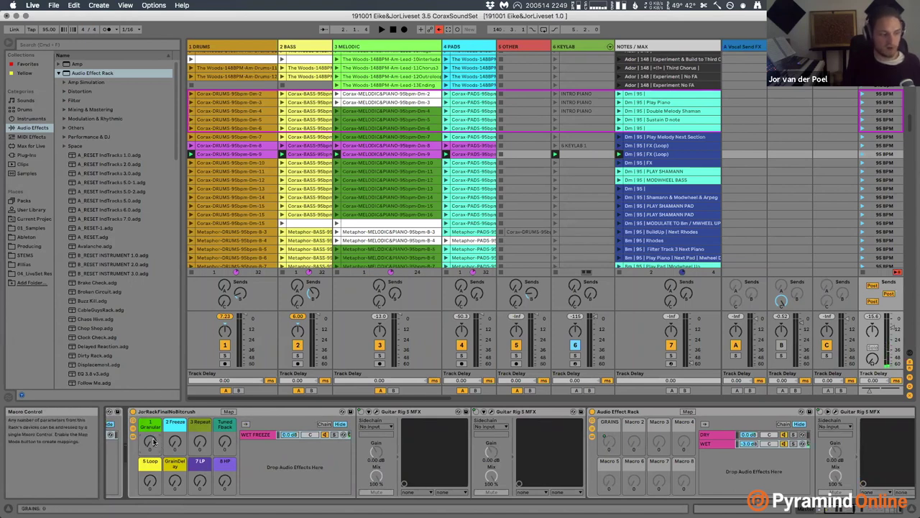
{"action": "left_click_drag", "start_coordinate": [149, 442], "coordinate": [164, 460]}
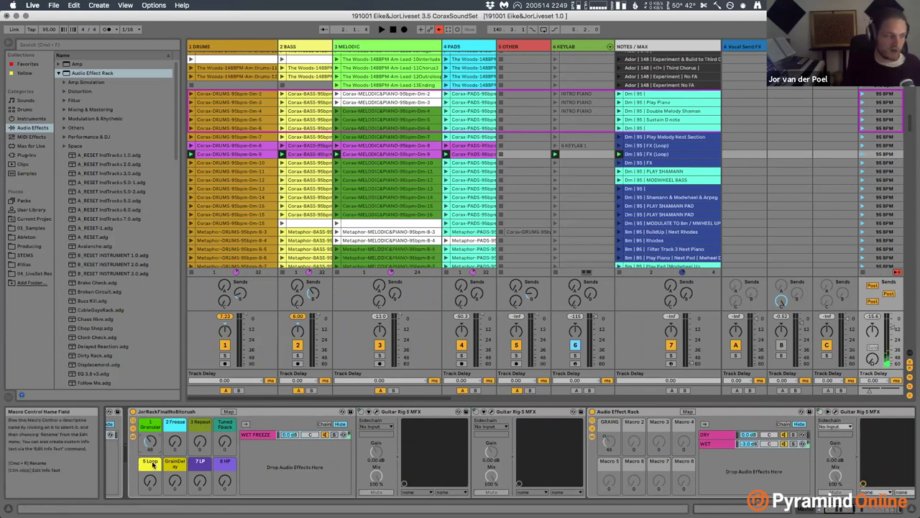
Examine the Granular Sparkle preset in the nested rack's Guitar Rig 5 MFX, including its Grain Delay module, and close the plug-in window.
{"action": "scroll", "coordinate": [632, 451], "scroll_direction": "right", "scroll_amount": 6}
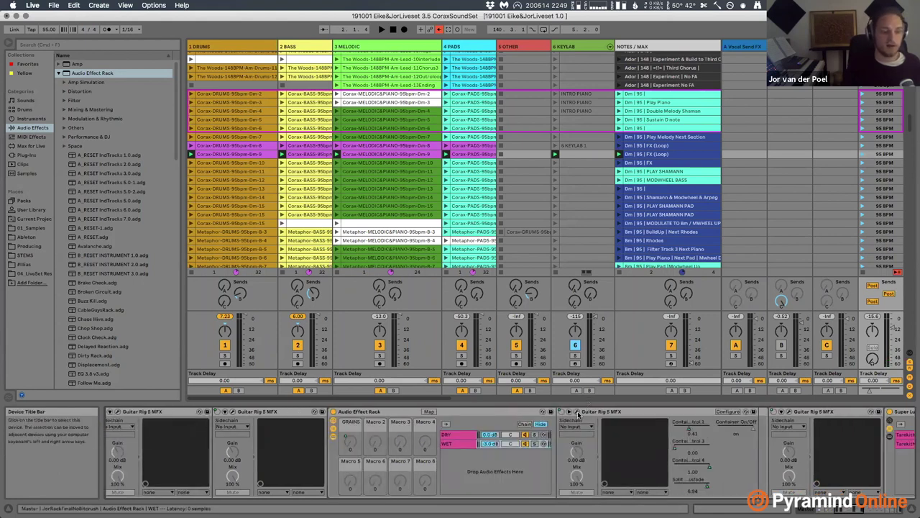
{"action": "left_click", "coordinate": [866, 421]}
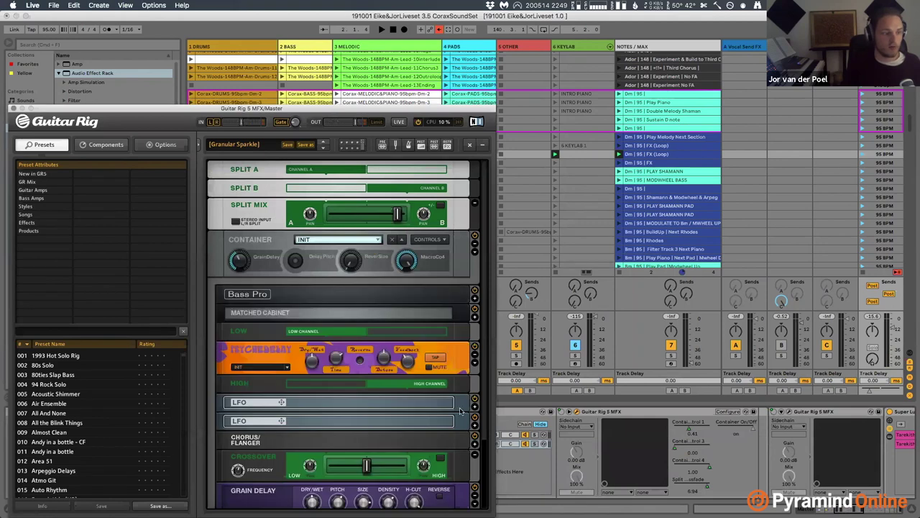
{"action": "scroll", "coordinate": [460, 410], "scroll_direction": "down", "scroll_amount": 3}
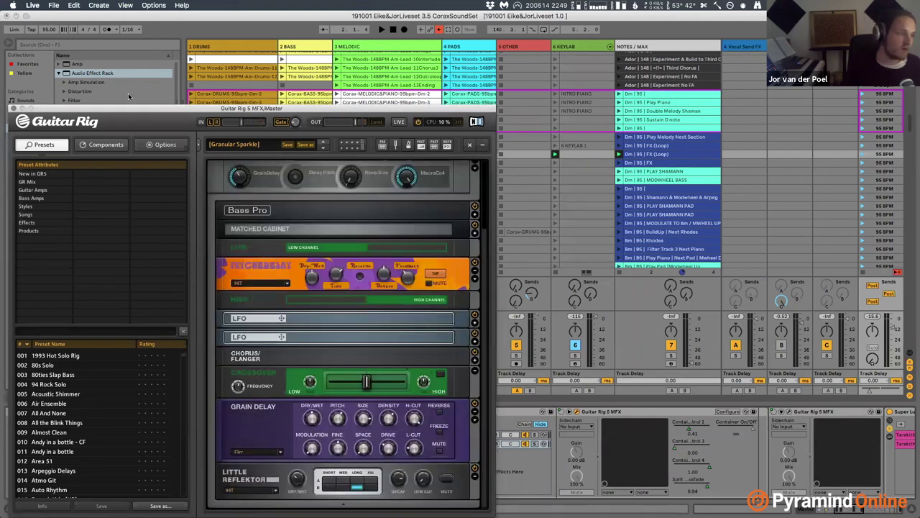
{"action": "left_click_drag", "start_coordinate": [186, 113], "coordinate": [227, 112]}
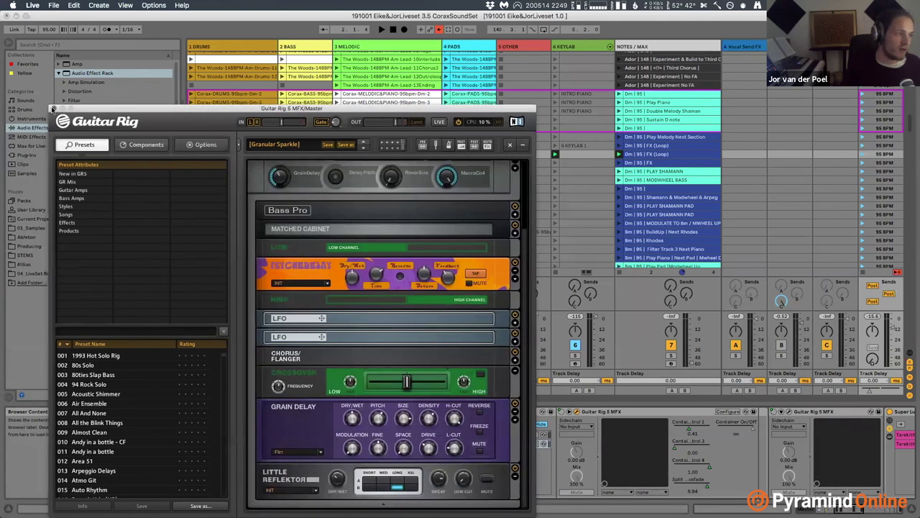
{"action": "left_click", "coordinate": [52, 109]}
Look further along JorRackFinalNoBitcrush's chain and show the device inside the first chain of Super Luper v2.
{"action": "scroll", "coordinate": [356, 435], "scroll_direction": "left", "scroll_amount": 5}
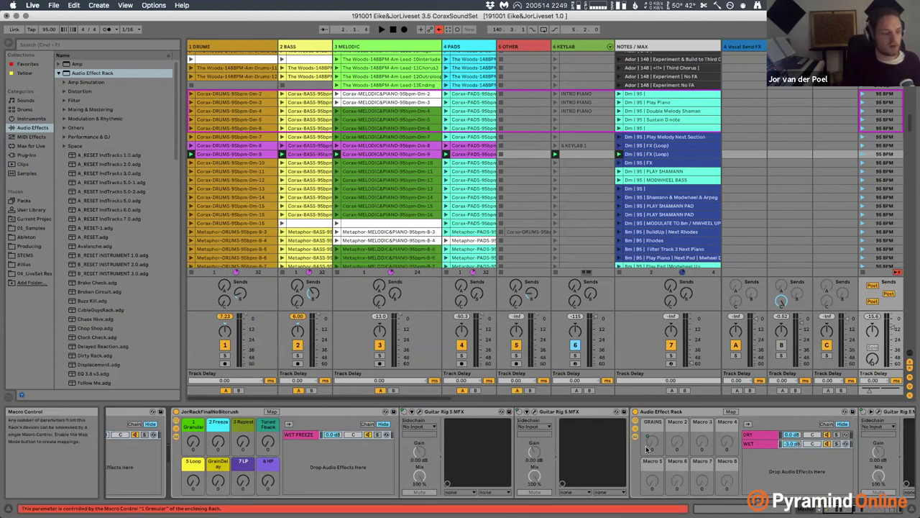
{"action": "scroll", "coordinate": [646, 450], "scroll_direction": "right", "scroll_amount": 5}
{"action": "scroll", "coordinate": [646, 449], "scroll_direction": "right", "scroll_amount": 3}
{"action": "scroll", "coordinate": [647, 449], "scroll_direction": "right", "scroll_amount": 3}
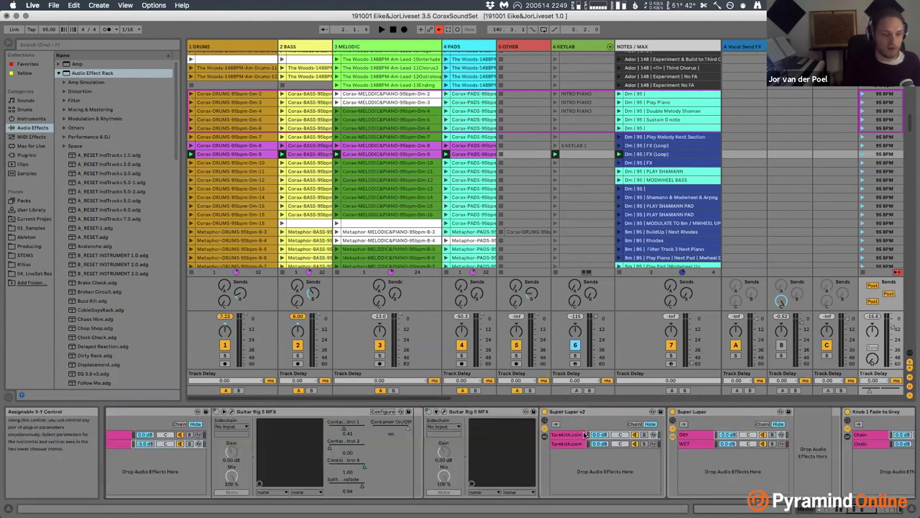
{"action": "left_click", "coordinate": [569, 435]}
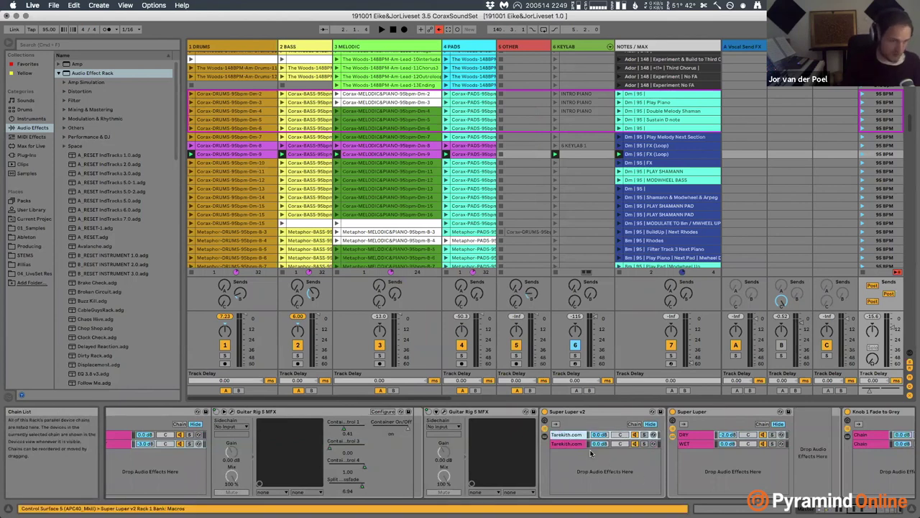
{"action": "left_click", "coordinate": [545, 437]}
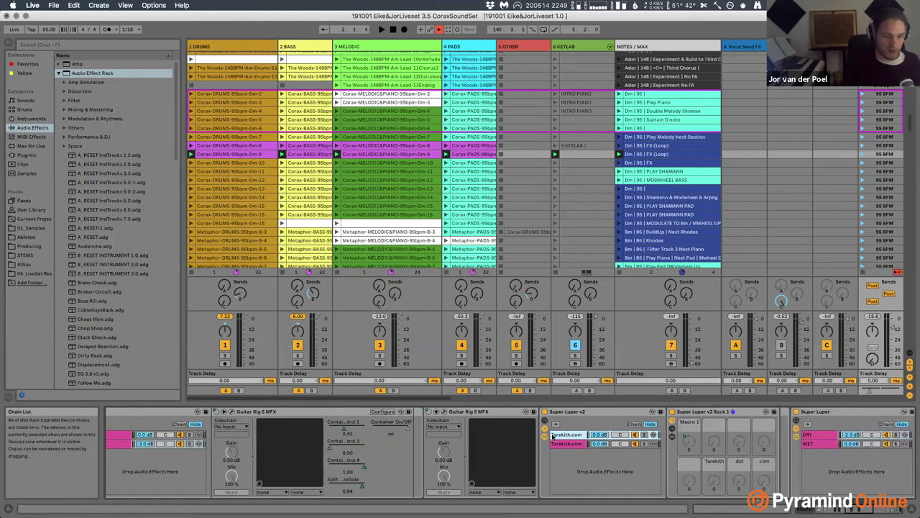
Return to the start of the master effects and hide JorRackFinalNoBitcrush's devices.
{"action": "scroll", "coordinate": [555, 438], "scroll_direction": "left", "scroll_amount": 10}
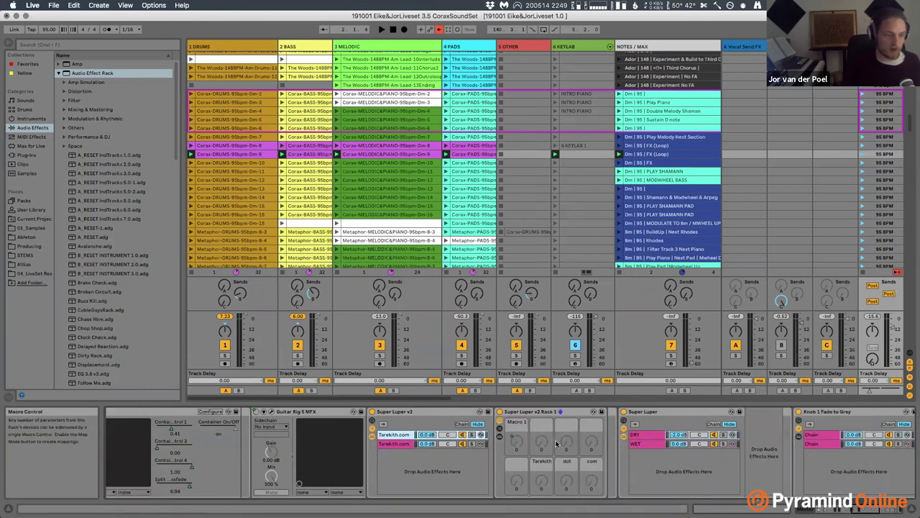
{"action": "scroll", "coordinate": [557, 444], "scroll_direction": "left", "scroll_amount": 10}
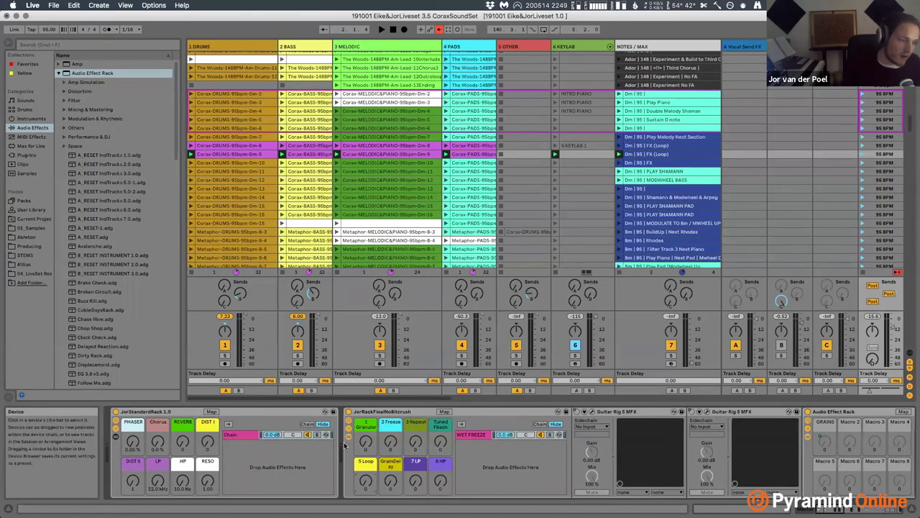
{"action": "left_click", "coordinate": [349, 437]}
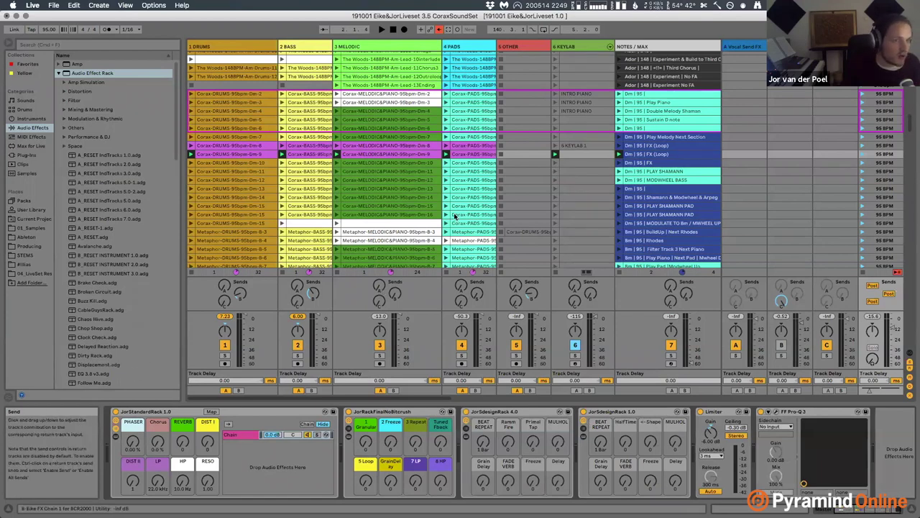
Open the 6 KEYLAB track's instruments and select the AmbPluck chain in JOR_INSTRUMENTS 16.0.
{"action": "left_click", "coordinate": [586, 47]}
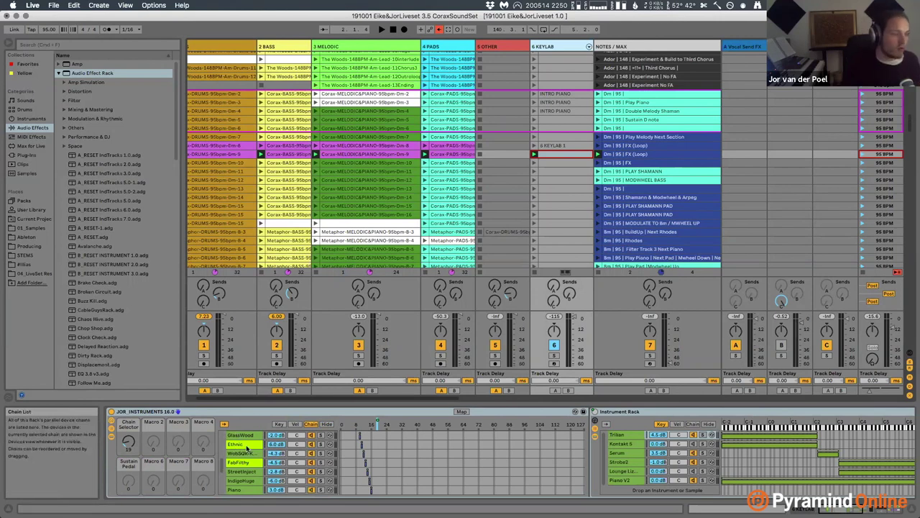
{"action": "scroll", "coordinate": [246, 448], "scroll_direction": "up", "scroll_amount": 5}
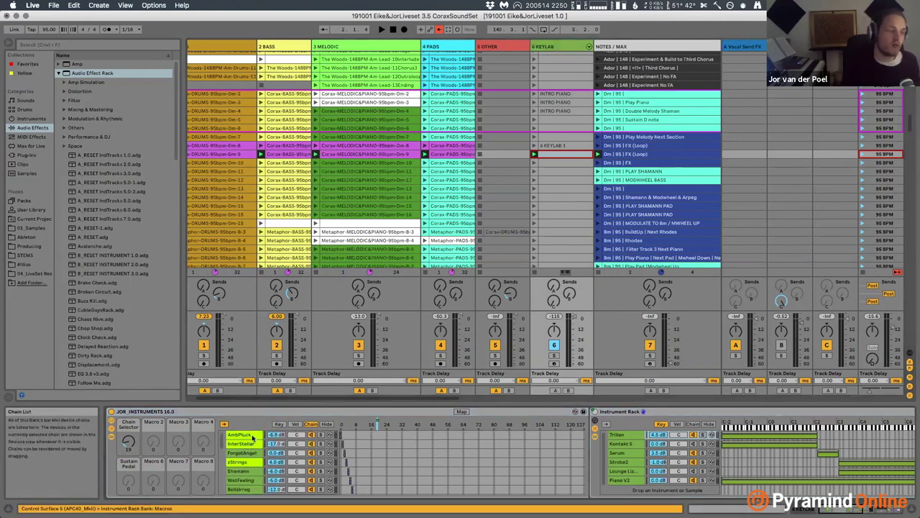
{"action": "left_click", "coordinate": [252, 435]}
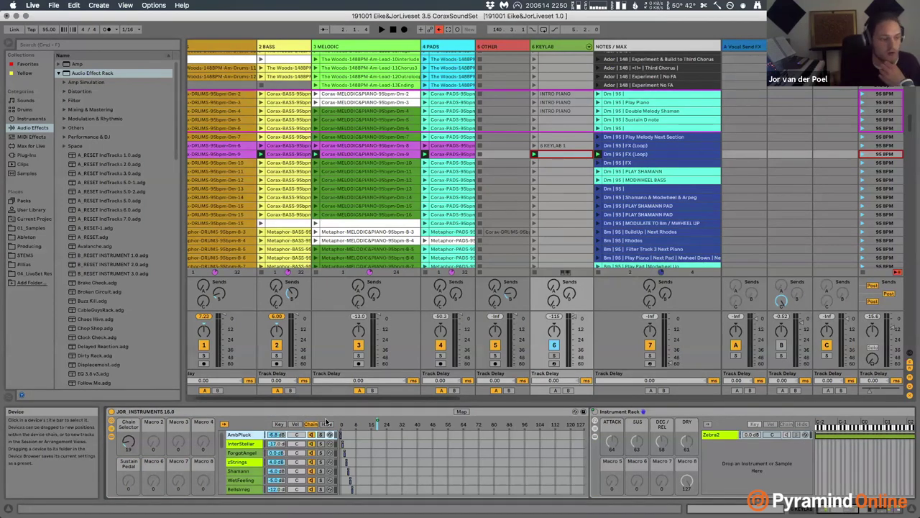
Display the key zones of JOR_INSTRUMENTS 16.0 and look through them for the listed chains.
{"action": "left_click", "coordinate": [290, 423]}
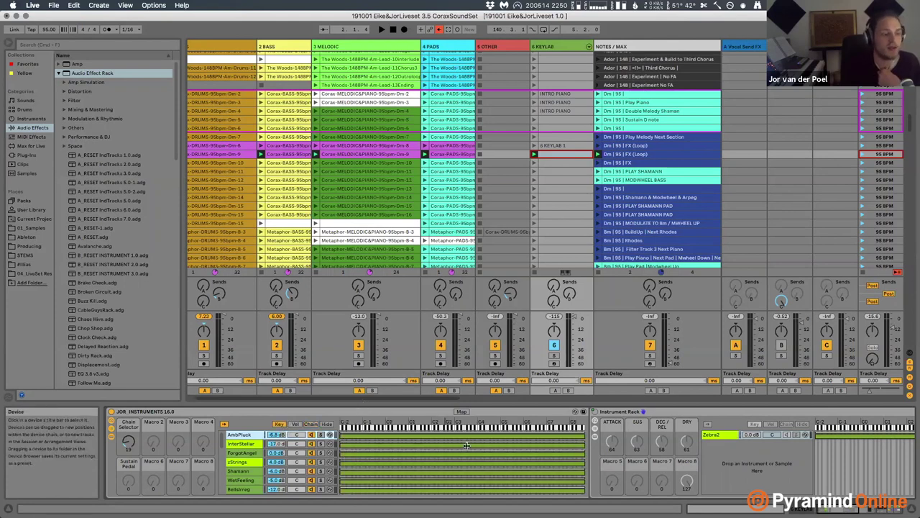
{"action": "scroll", "coordinate": [250, 440], "scroll_direction": "down", "scroll_amount": 4}
{"action": "scroll", "coordinate": [250, 440], "scroll_direction": "up", "scroll_amount": 4}
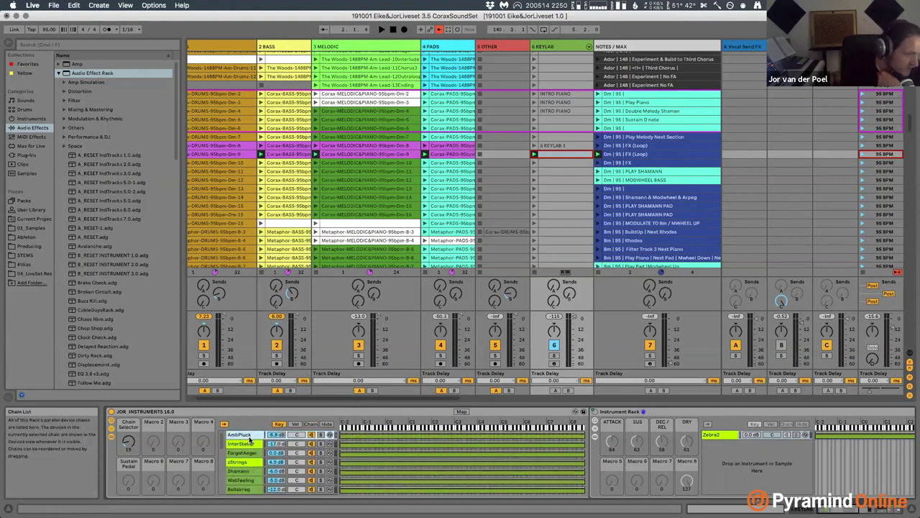
Try a keyboard split with AmbPluck on the lowest keys and InterStellar above, and restore both key zones to full range.
{"action": "left_click_drag", "start_coordinate": [580, 436], "coordinate": [353, 432]}
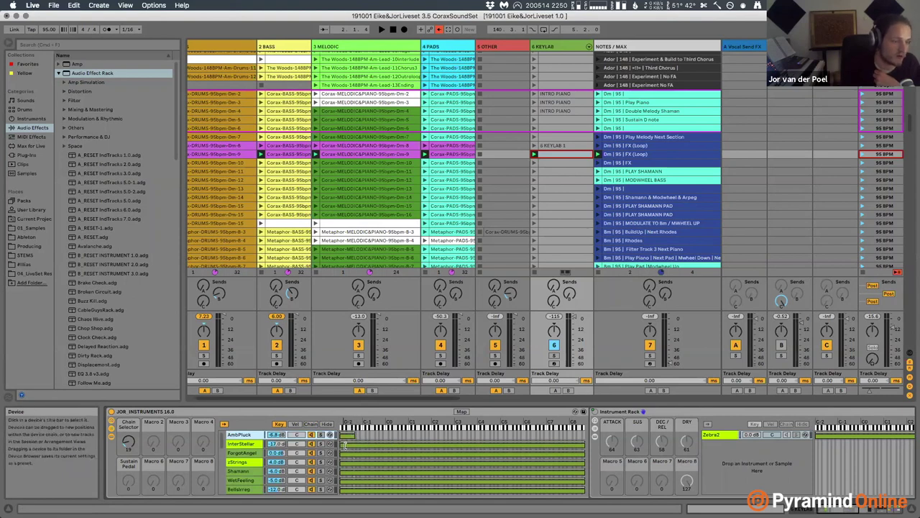
{"action": "left_click", "coordinate": [343, 444]}
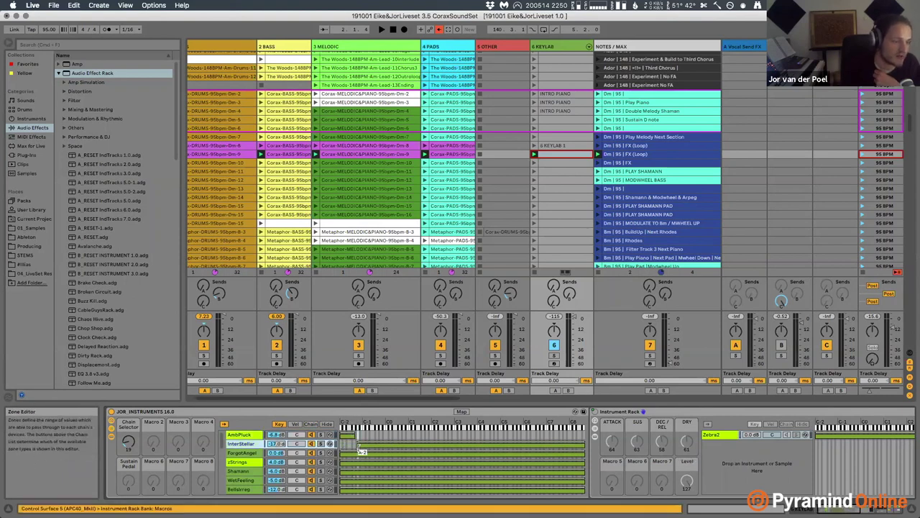
{"action": "left_click", "coordinate": [235, 435]}
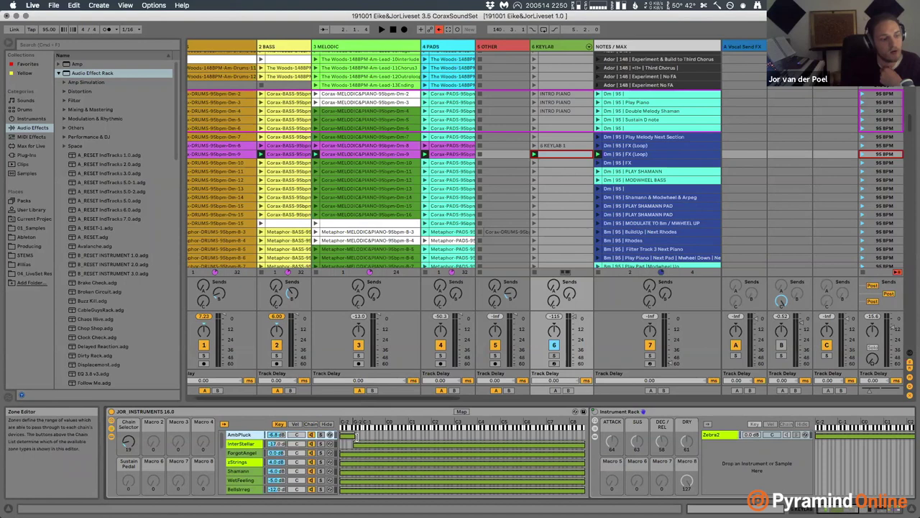
{"action": "mouse_move", "coordinate": [355, 443]}
{"action": "left_mouse_down"}
{"action": "mouse_move", "coordinate": [368, 444]}
{"action": "mouse_move", "coordinate": [355, 444]}
{"action": "left_mouse_up"}
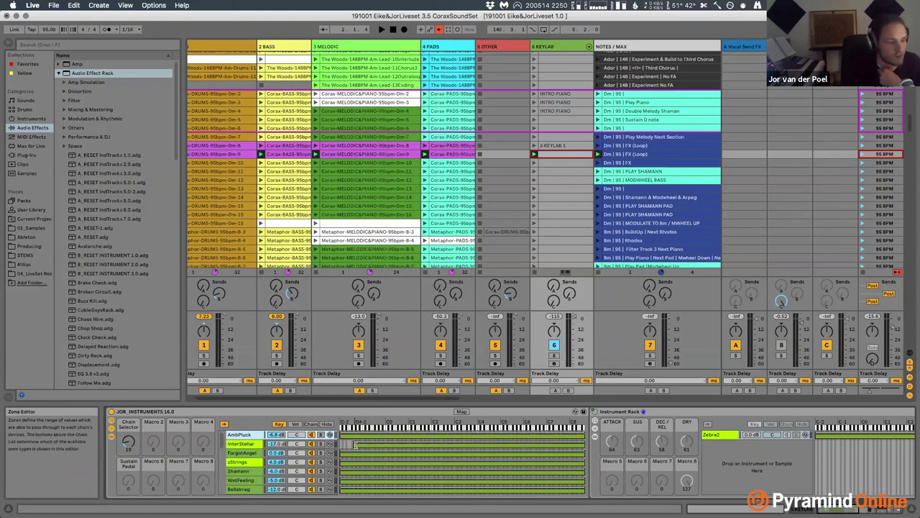
{"action": "left_click", "coordinate": [355, 444]}
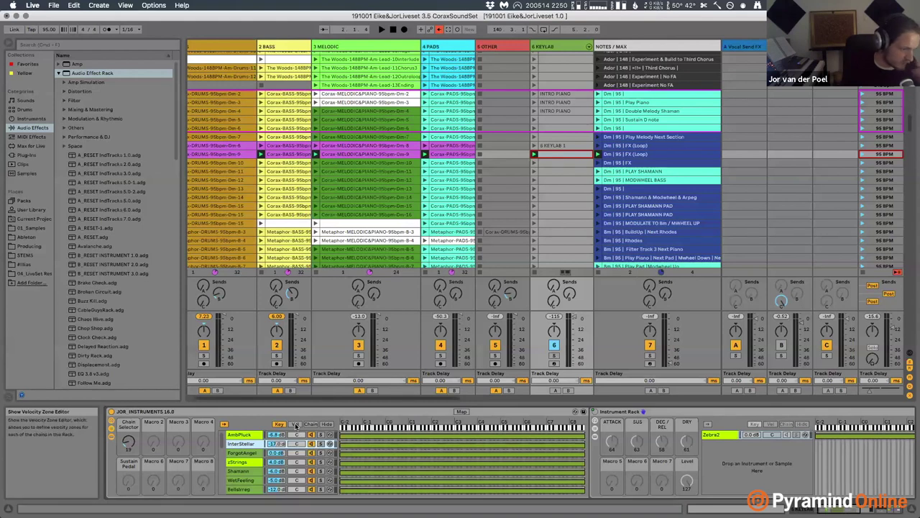
Display the velocity zones of the JOR_INSTRUMENTS 16.0 chains.
{"action": "left_click", "coordinate": [295, 425]}
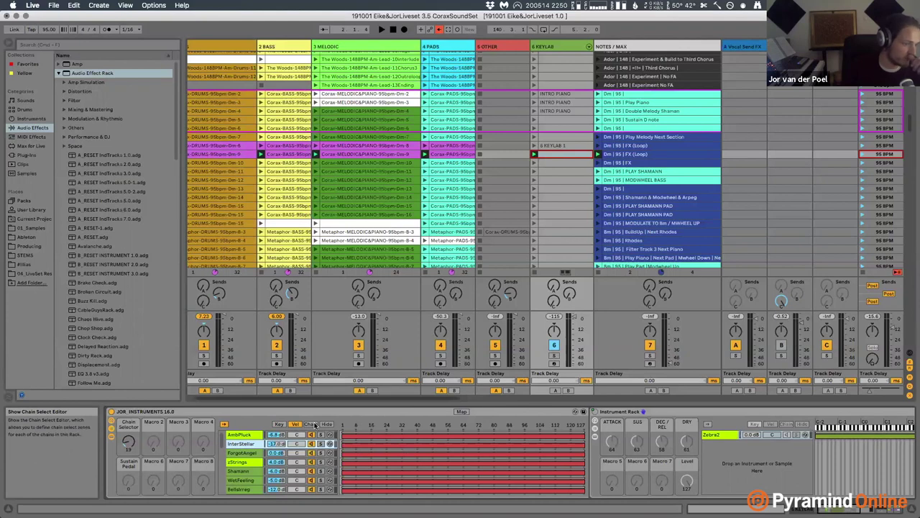
Display the chain zones of JOR_INSTRUMENTS 16.0 and examine how the listed chains are distributed and the selector's macro mapping.
{"action": "left_click", "coordinate": [312, 424]}
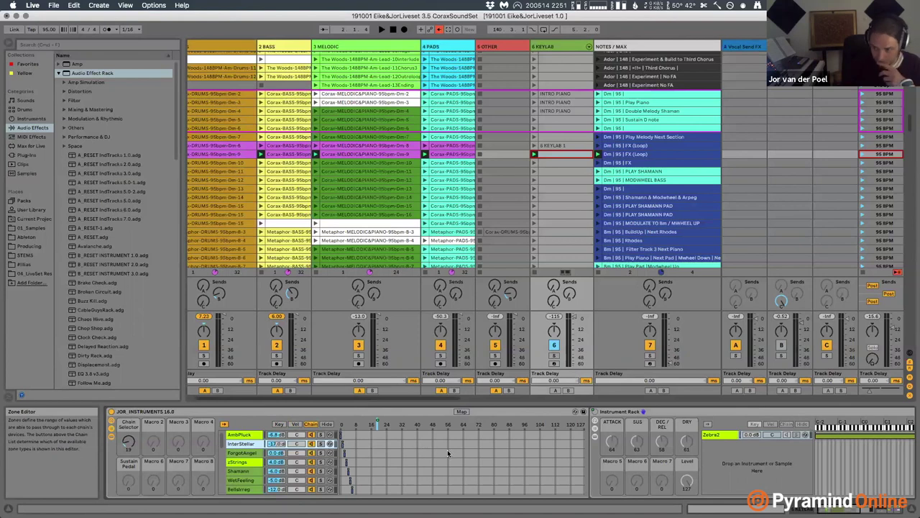
{"action": "scroll", "coordinate": [441, 465], "scroll_direction": "down", "scroll_amount": 3}
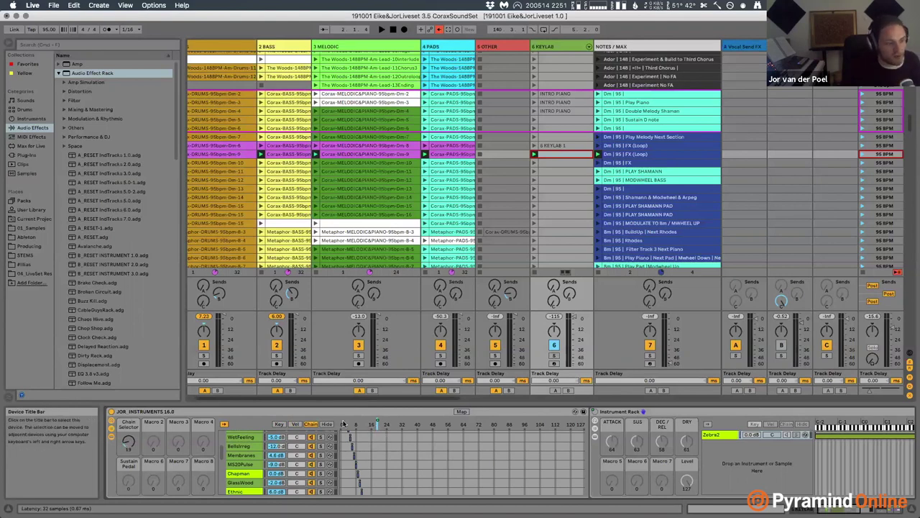
{"action": "right_click", "coordinate": [377, 427]}
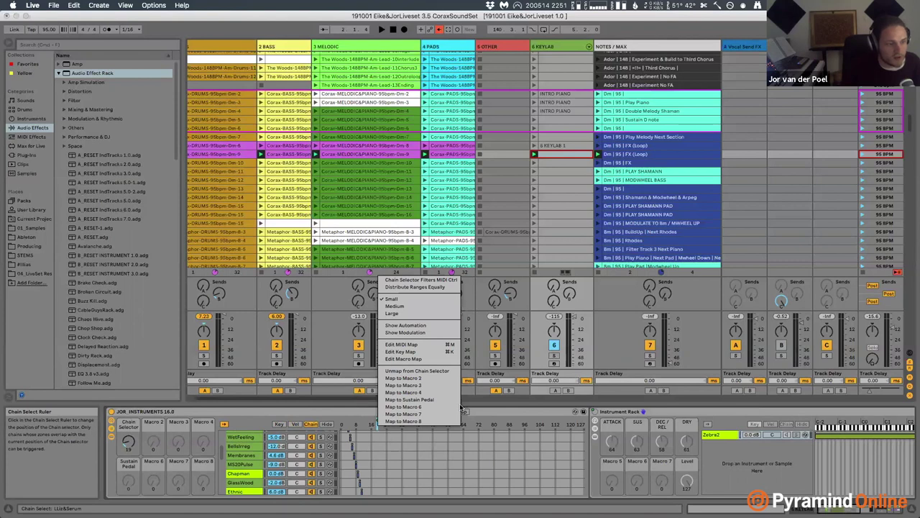
{"action": "left_click", "coordinate": [485, 420]}
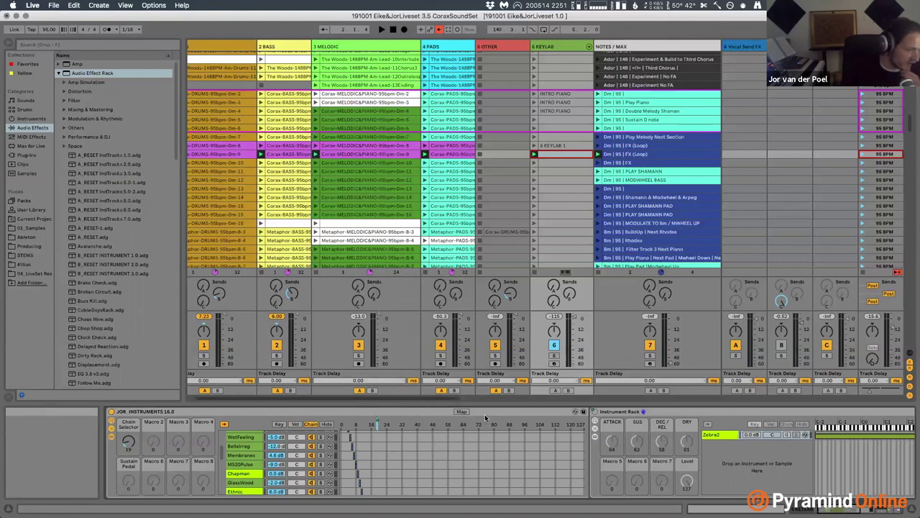
{"action": "scroll", "coordinate": [396, 455], "scroll_direction": "down", "scroll_amount": 3}
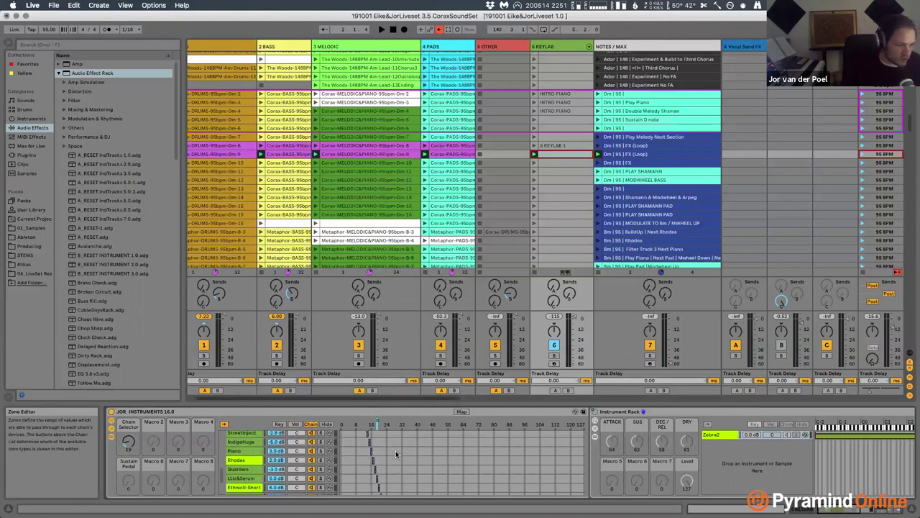
{"action": "scroll", "coordinate": [396, 455], "scroll_direction": "up", "scroll_amount": 3}
Turn the Chain Selector macro to 0 and open the playing clip on 6 KEYLAB before returning to the track's devices.
{"action": "left_click_drag", "start_coordinate": [128, 441], "coordinate": [102, 439]}
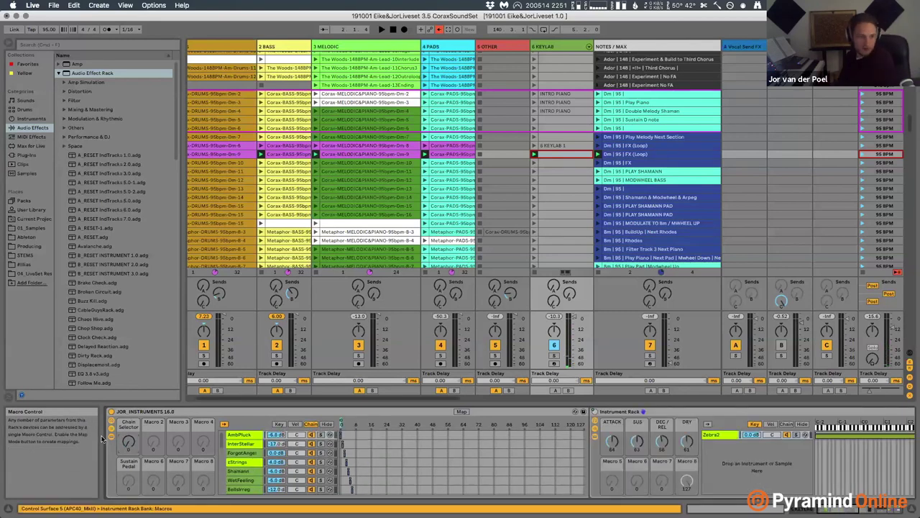
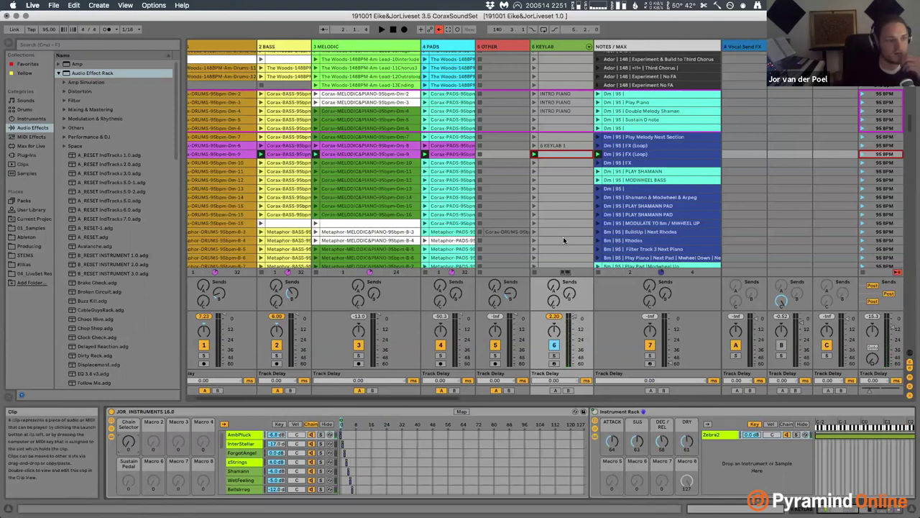
{"action": "double_click", "coordinate": [560, 153]}
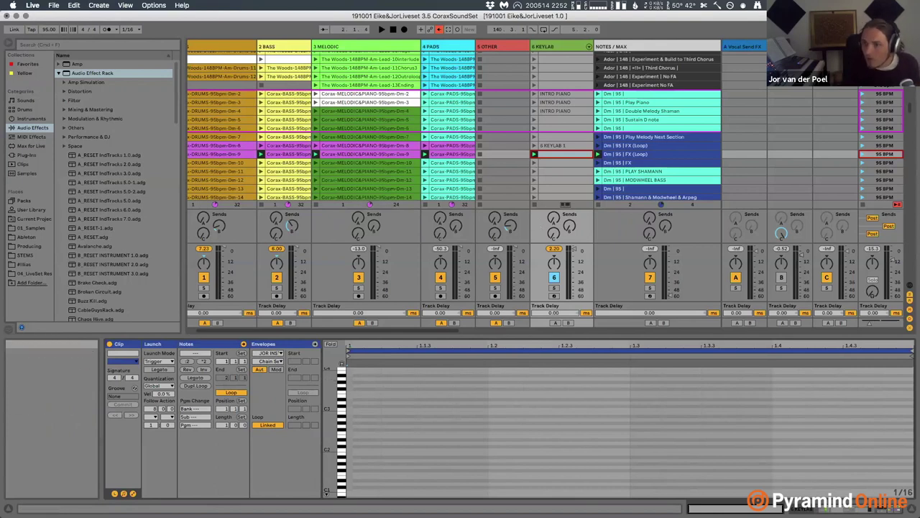
{"action": "left_click", "coordinate": [552, 46]}
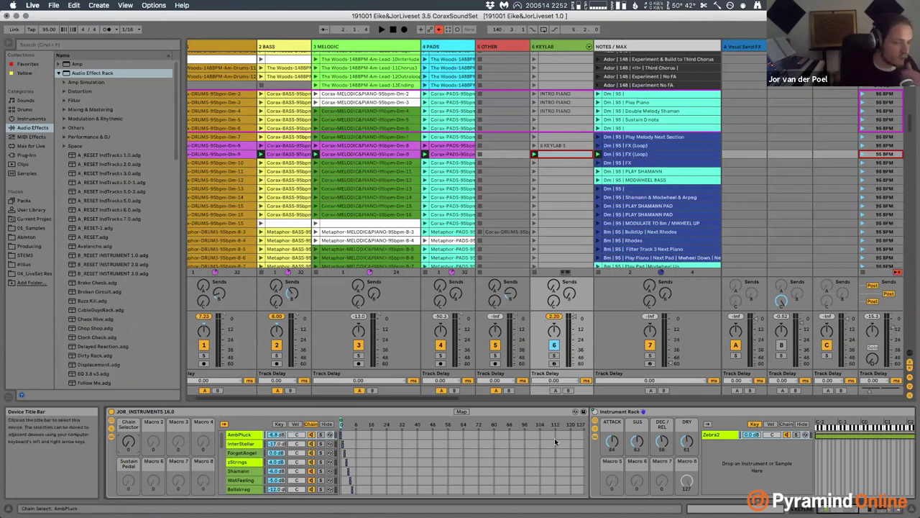
Examine the macro mappings of JOR_INSTRUMENTS 16.0, comparing the last Chain Selector mapping with the last chain in the rack.
{"action": "left_click", "coordinate": [462, 411]}
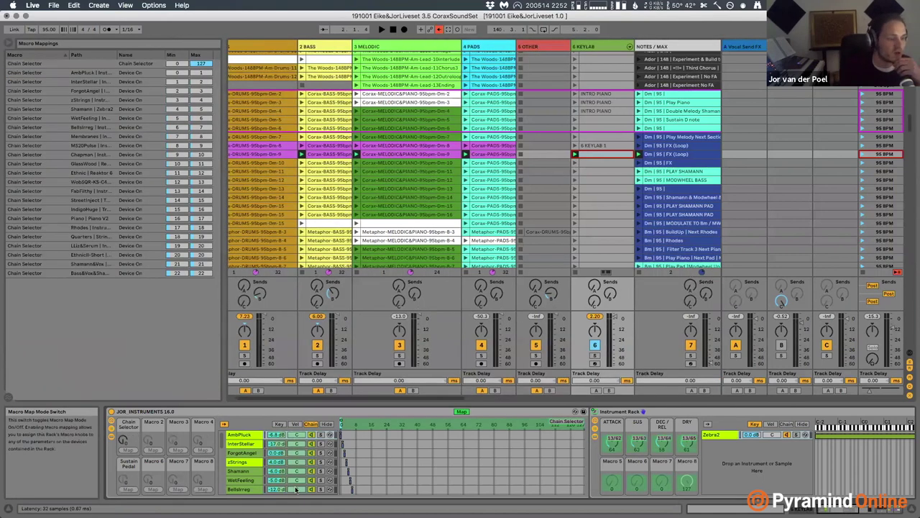
{"action": "scroll", "coordinate": [258, 467], "scroll_direction": "down", "scroll_amount": 8}
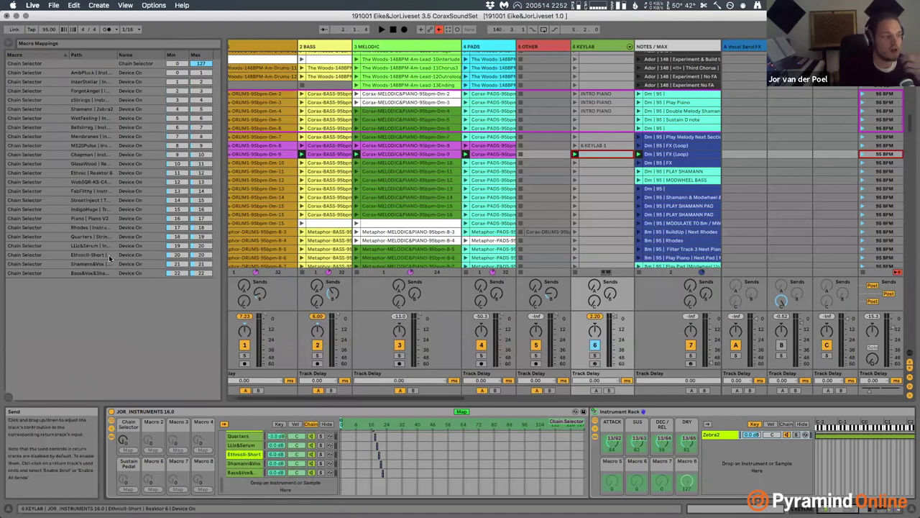
{"action": "left_click", "coordinate": [93, 274]}
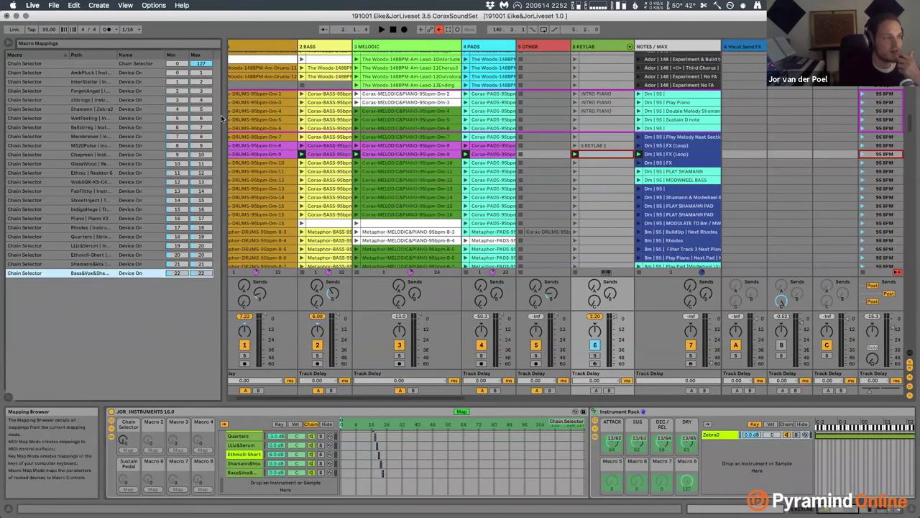
{"action": "left_click", "coordinate": [248, 473]}
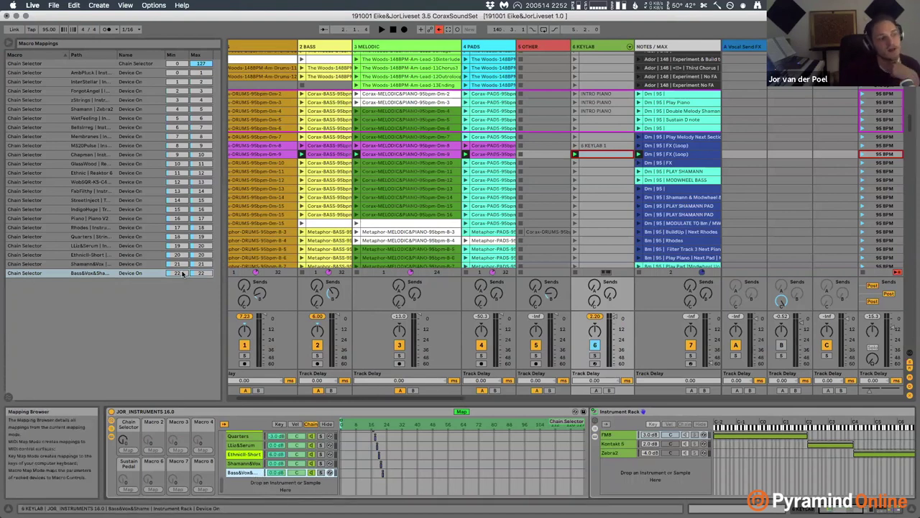
{"action": "scroll", "coordinate": [267, 452], "scroll_direction": "up", "scroll_amount": 10}
{"action": "scroll", "coordinate": [268, 451], "scroll_direction": "down", "scroll_amount": 10}
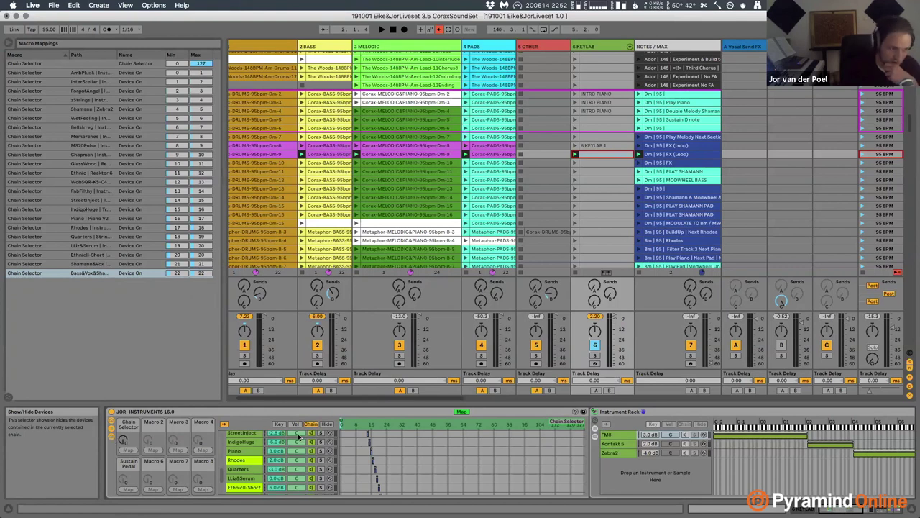
{"action": "left_click", "coordinate": [464, 412]}
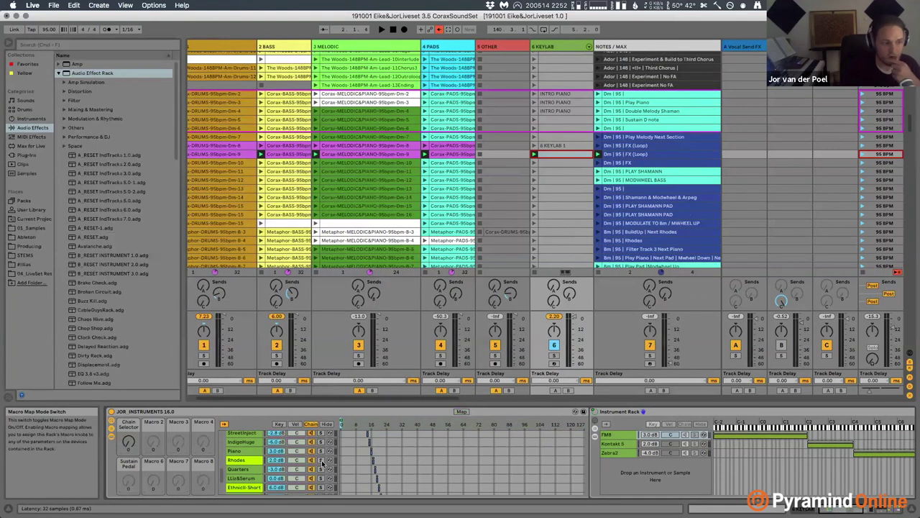
Add a Wavetable instrument as a new last chain in JOR_INSTRUMENTS 16.0 and narrow its chain zone to the slot after the preceding chain.
{"action": "scroll", "coordinate": [254, 460], "scroll_direction": "down", "scroll_amount": 3}
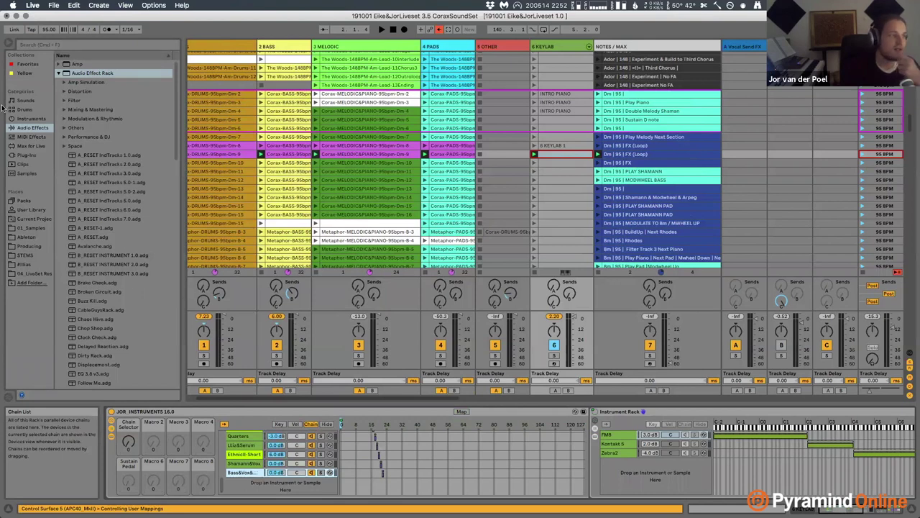
{"action": "left_click", "coordinate": [30, 118]}
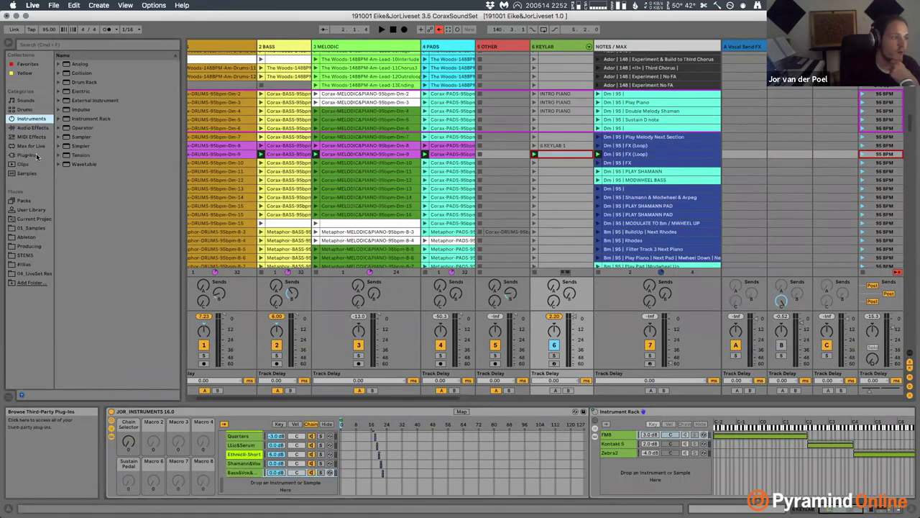
{"action": "left_click", "coordinate": [36, 156]}
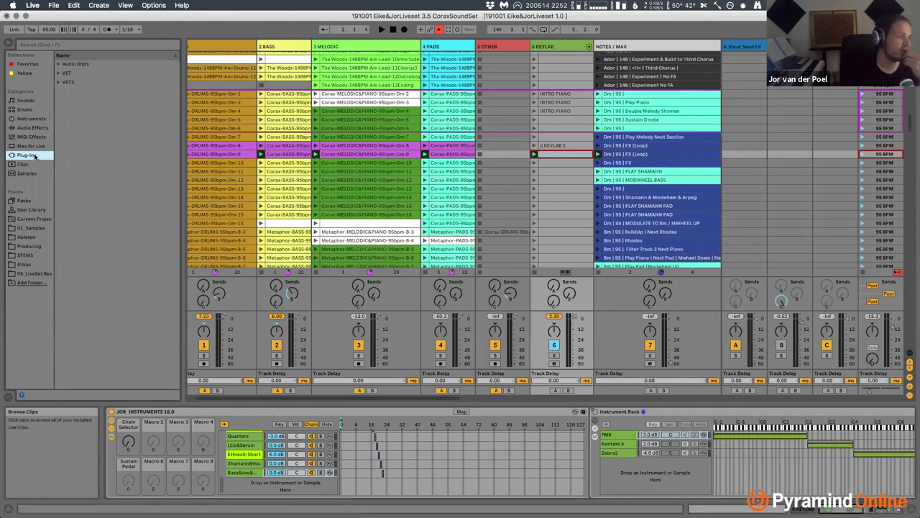
{"action": "left_click", "coordinate": [36, 119]}
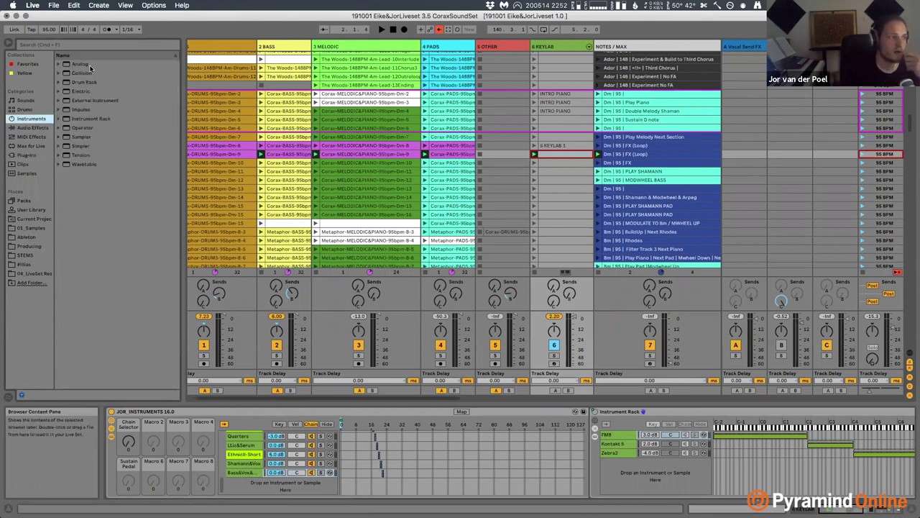
{"action": "left_click_drag", "start_coordinate": [68, 164], "coordinate": [271, 480]}
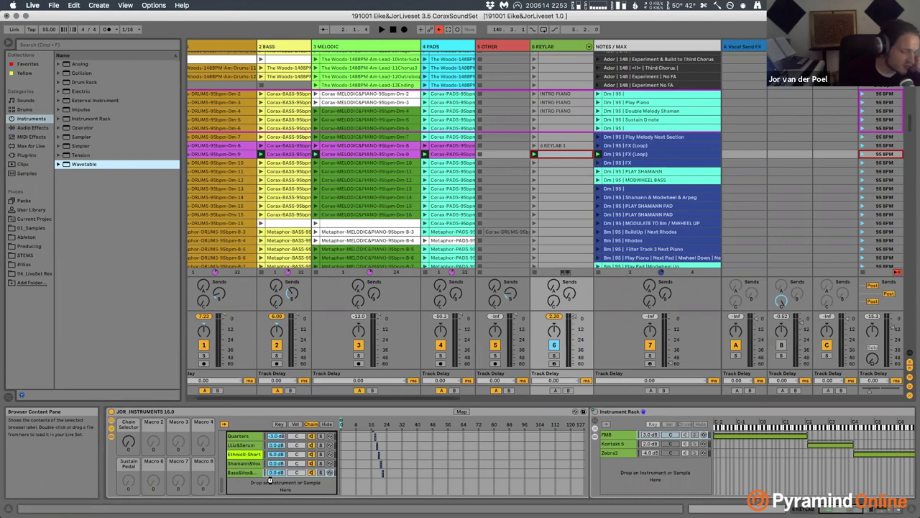
{"action": "left_click_drag", "start_coordinate": [271, 480], "coordinate": [271, 482]}
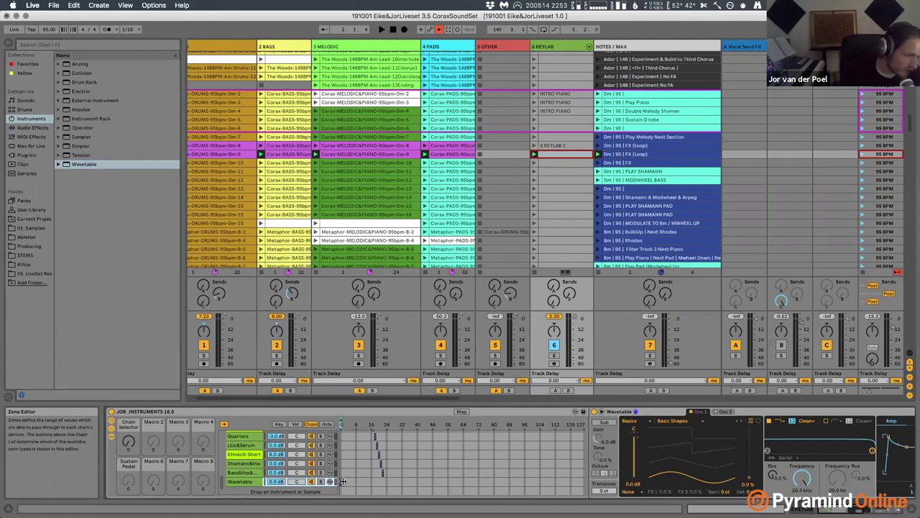
{"action": "left_click_drag", "start_coordinate": [343, 481], "coordinate": [388, 489]}
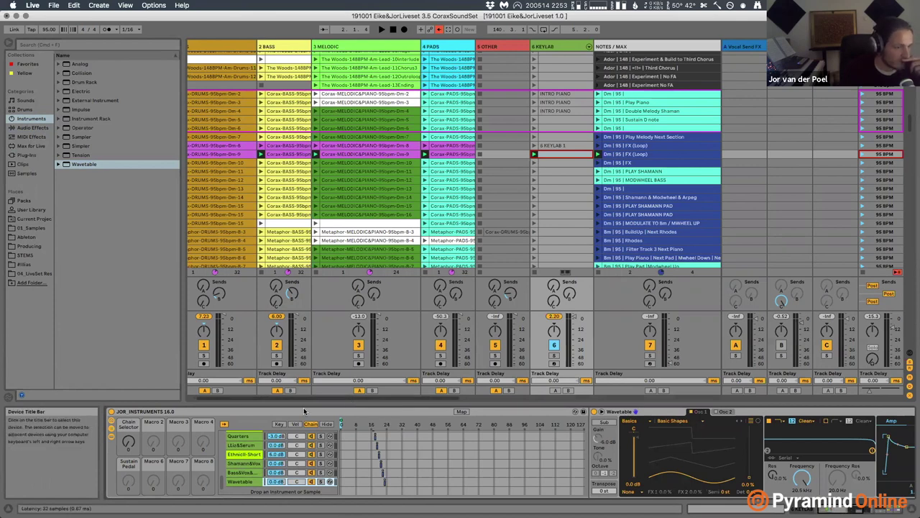
Map Wavetable's on/off switch to the Chain Selector macro and set the mapping's minimum and maximum to 23.
{"action": "left_click", "coordinate": [462, 411]}
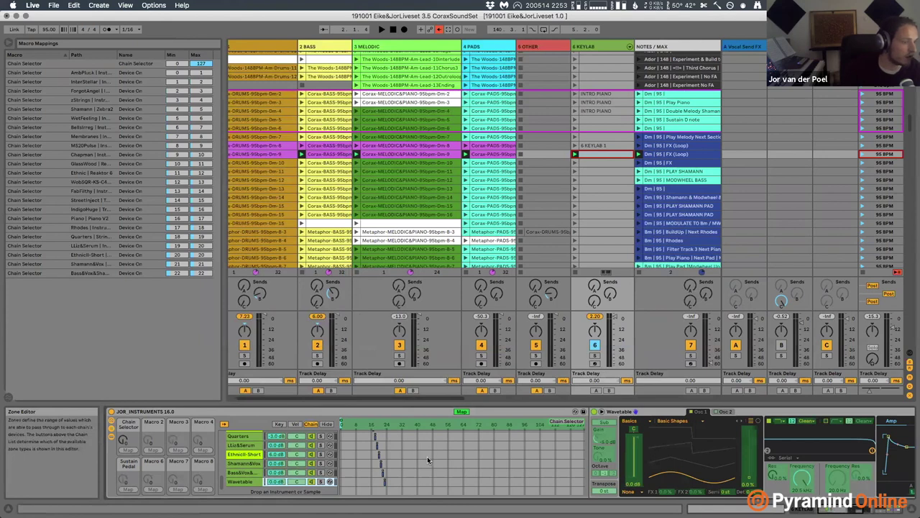
{"action": "right_click", "coordinate": [594, 415]}
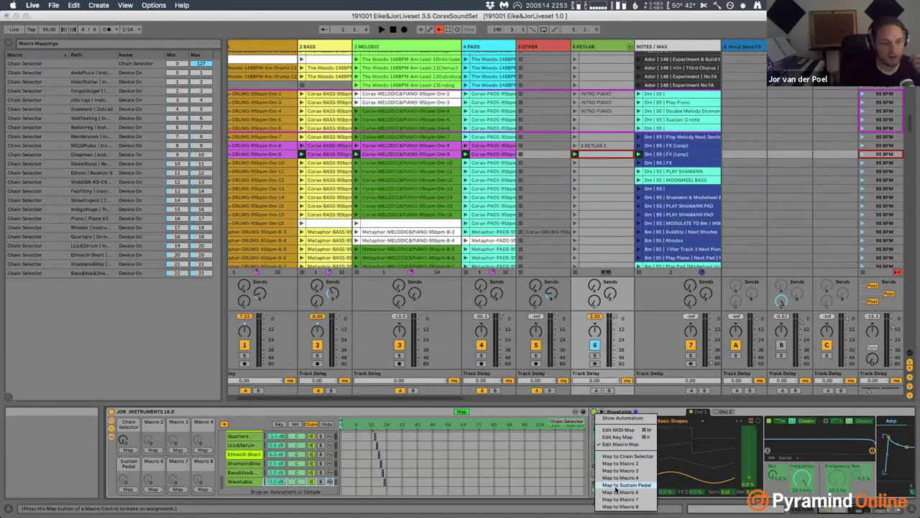
{"action": "left_click", "coordinate": [624, 457]}
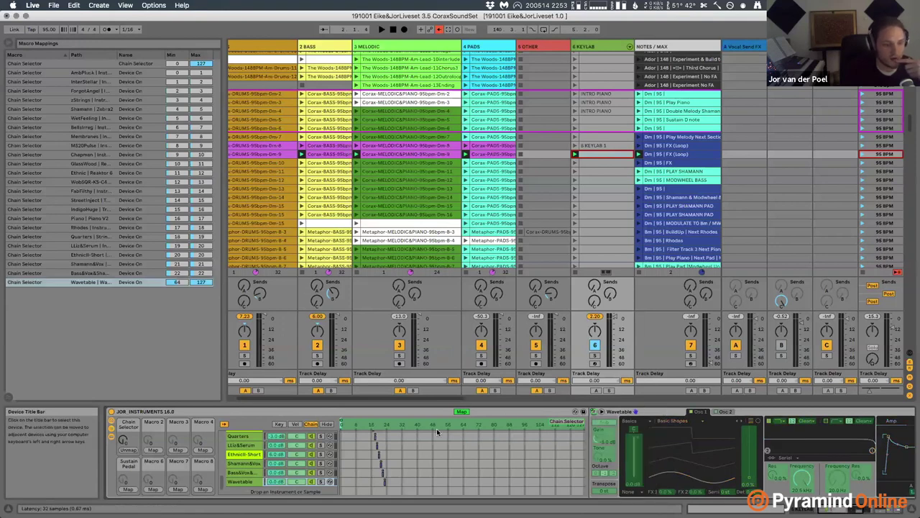
{"action": "left_click", "coordinate": [181, 284]}
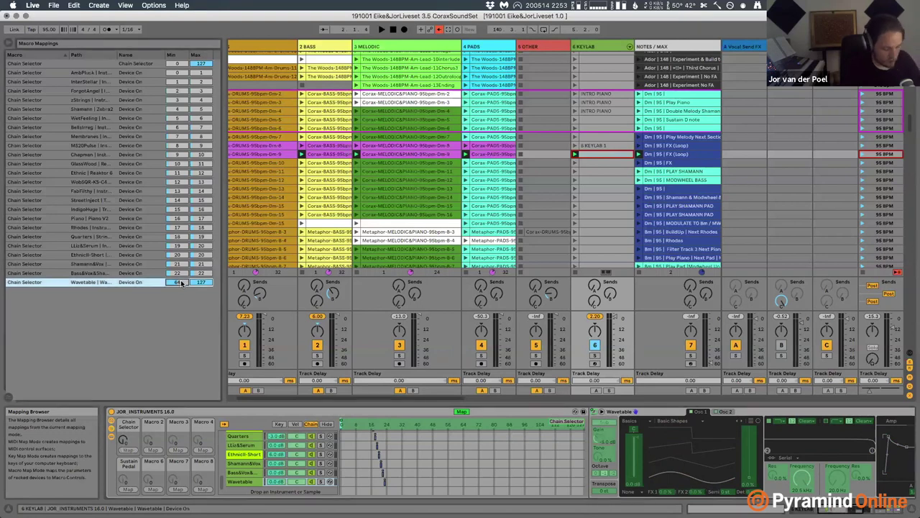
{"action": "type", "text": "23"}
{"action": "left_click", "coordinate": [207, 284]}
{"action": "type", "text": "23"}
{"action": "key", "text": "Return"}
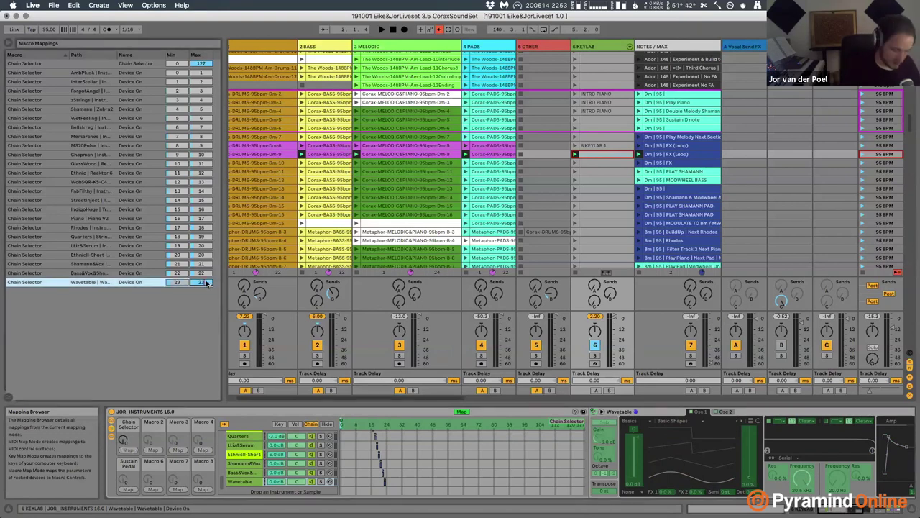
{"action": "left_click", "coordinate": [463, 411]}
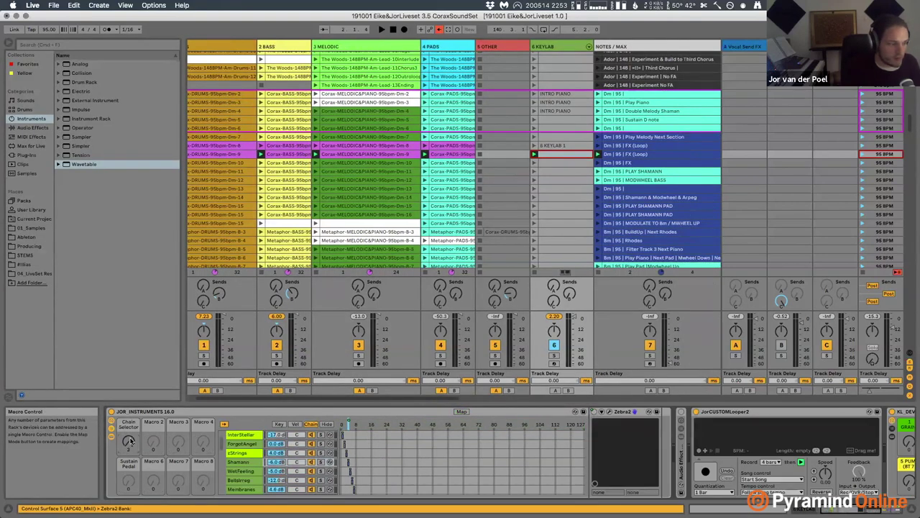
Turn the Chain Selector to 23, select the Wavetable chain and widen its Device On mapping to the range 21 to 24.
{"action": "left_click", "coordinate": [242, 473]}
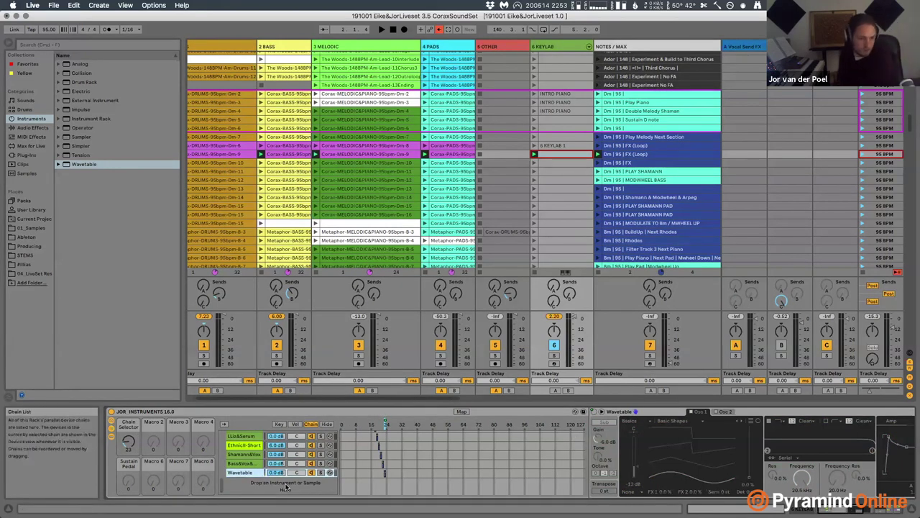
{"action": "left_click", "coordinate": [461, 412]}
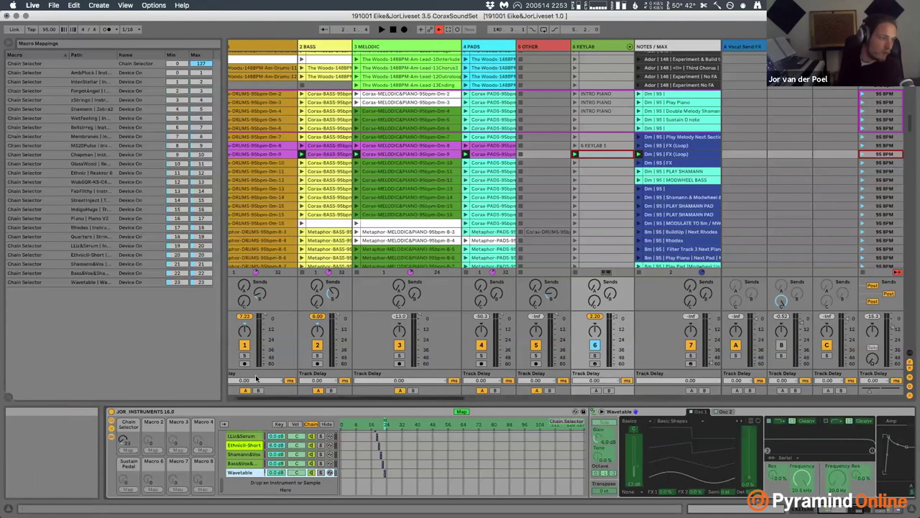
{"action": "left_click", "coordinate": [166, 282]}
{"action": "left_click_drag", "start_coordinate": [177, 281], "coordinate": [209, 284]}
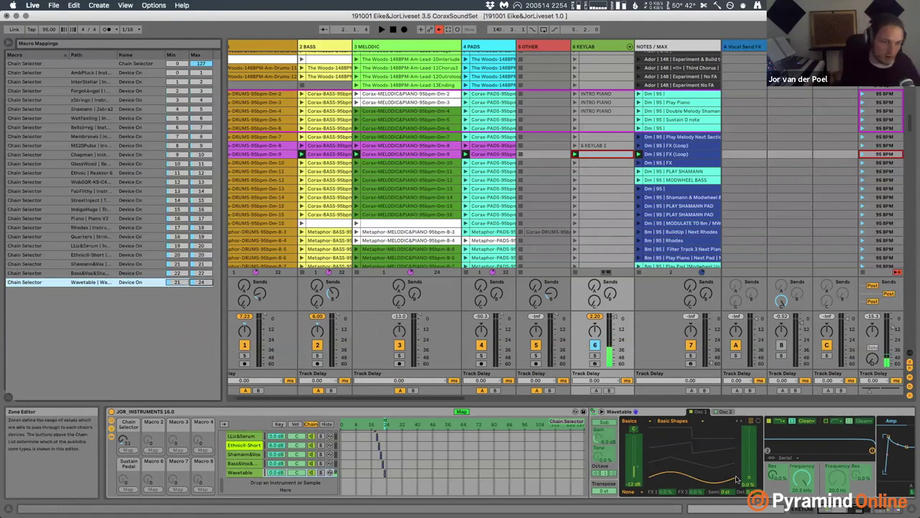
{"action": "left_click", "coordinate": [462, 415]}
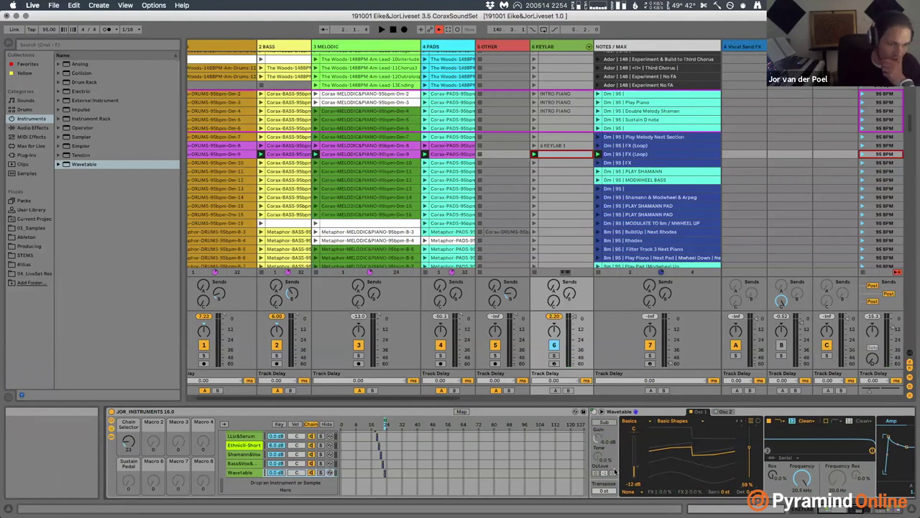
Delete the Wavetable chain and view the key zones of FM8, Kontakt 5 and Zebra2 in the last remaining chain's Instrument Rack.
{"action": "left_click", "coordinate": [250, 472]}
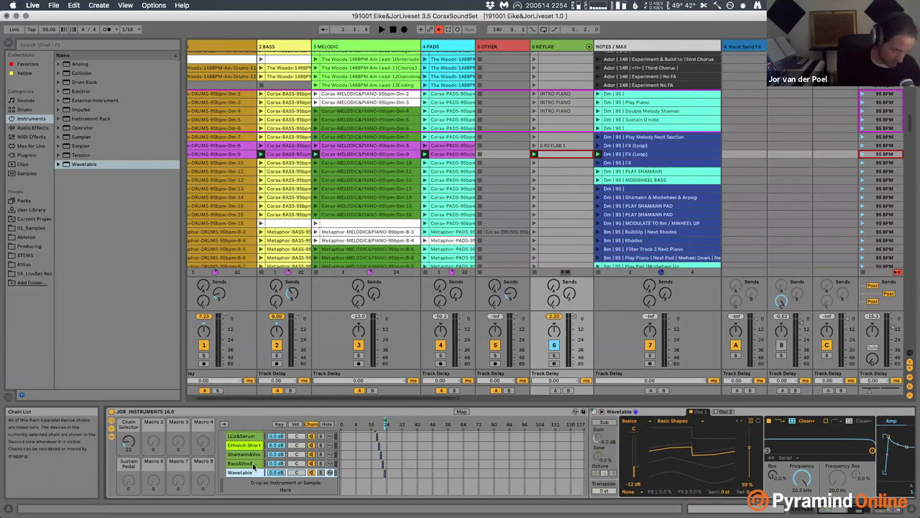
{"action": "left_click", "coordinate": [253, 464]}
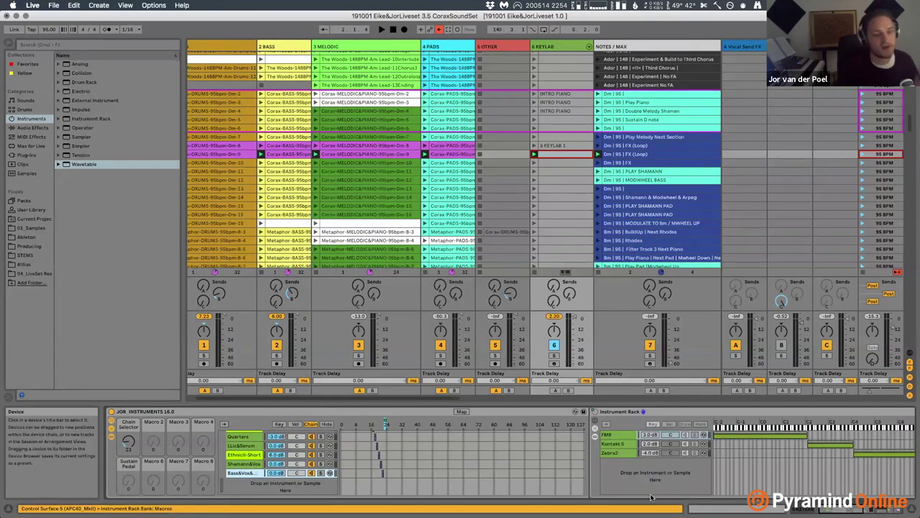
{"action": "scroll", "coordinate": [654, 478], "scroll_direction": "right", "scroll_amount": 3}
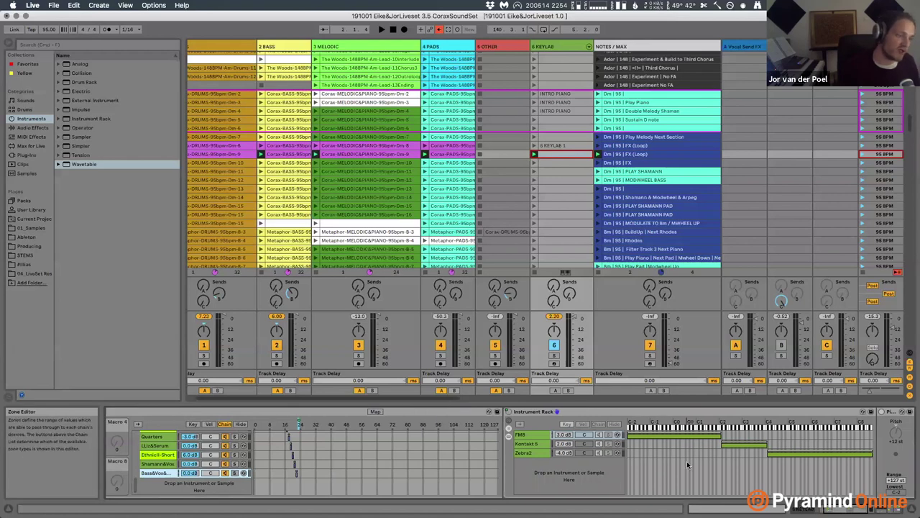
{"action": "scroll", "coordinate": [405, 451], "scroll_direction": "left", "scroll_amount": 3}
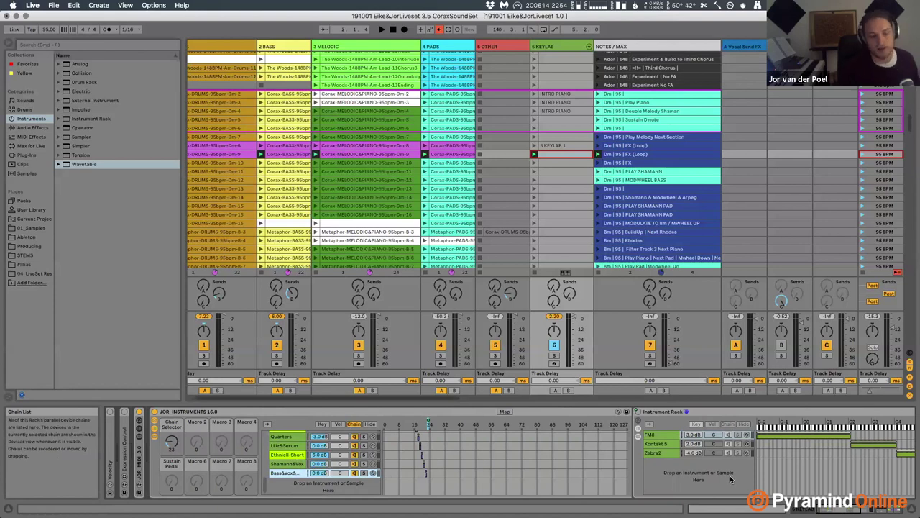
{"action": "scroll", "coordinate": [718, 461], "scroll_direction": "right", "scroll_amount": 1}
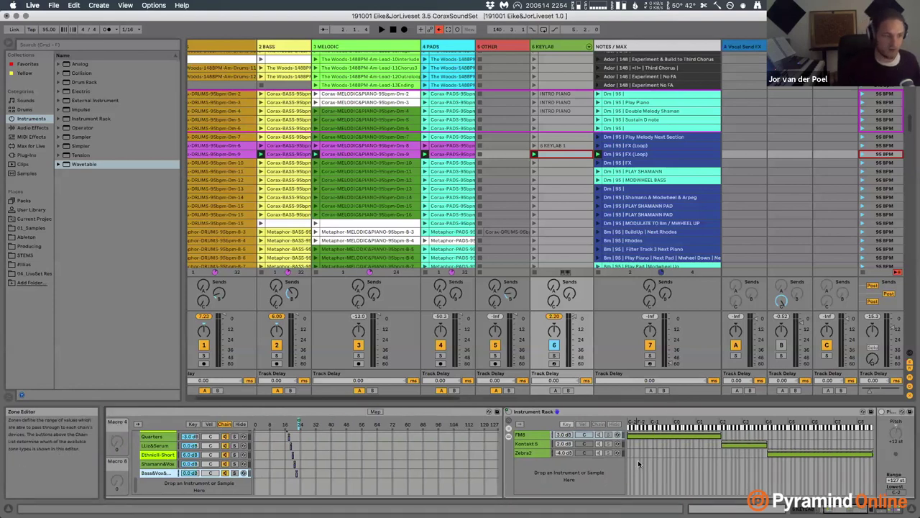
{"action": "scroll", "coordinate": [638, 460], "scroll_direction": "left", "scroll_amount": 1}
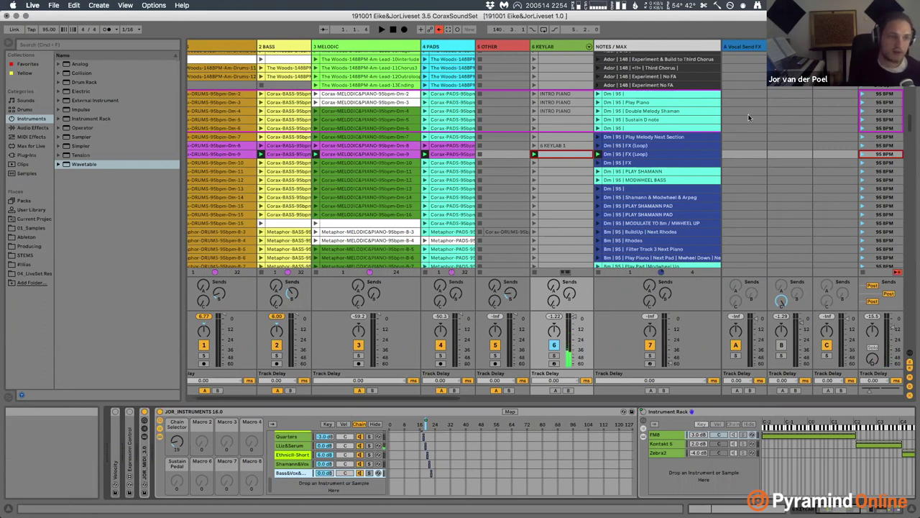
Launch the "Dm | 95 | PLAY SHAMANN" scene and switch back to the lower "Dm | 95 | FX (Loop)" scene.
{"action": "scroll", "coordinate": [772, 137], "scroll_direction": "right", "scroll_amount": 5}
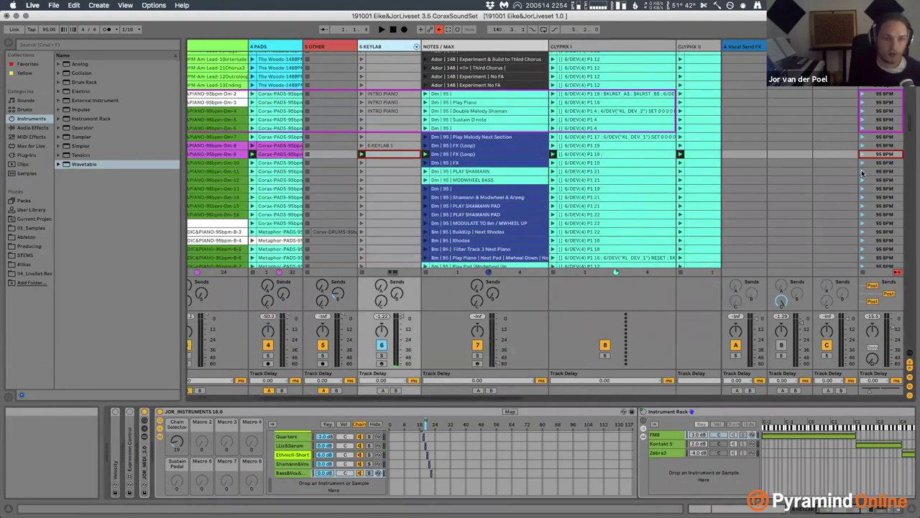
{"action": "left_click", "coordinate": [679, 179]}
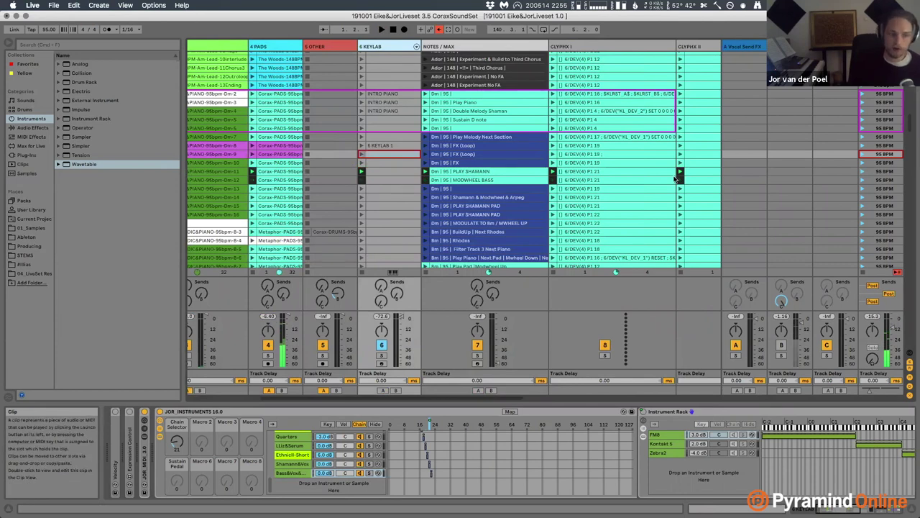
{"action": "scroll", "coordinate": [676, 179], "scroll_direction": "left", "scroll_amount": 6}
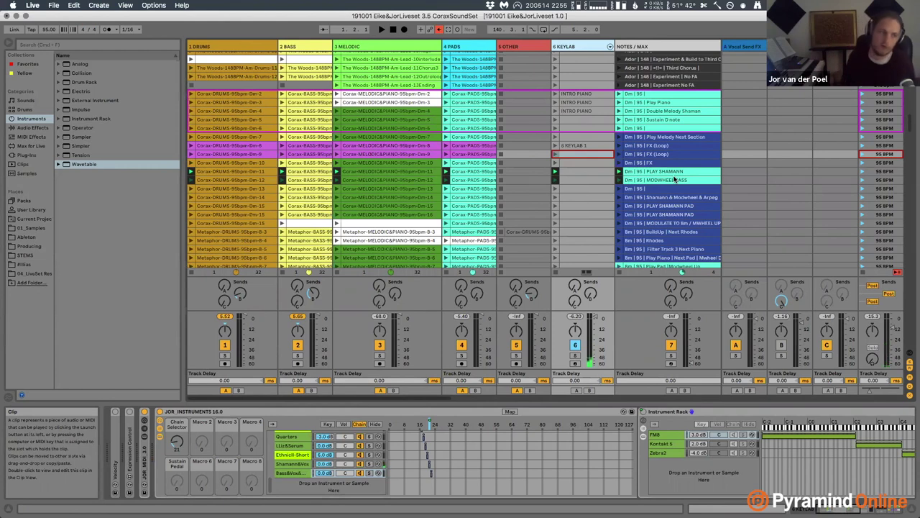
{"action": "left_click", "coordinate": [865, 155]}
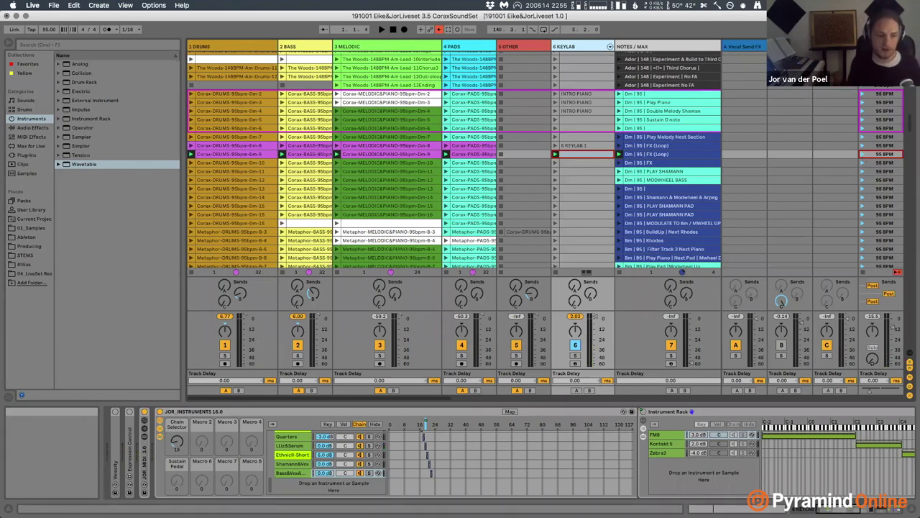
Inspect the Shamann&Vox and LLiz&Serum chains in JOR_INSTRUMENTS 16.0, including Trilian and Serum in the nested rack.
{"action": "left_click", "coordinate": [301, 447]}
{"action": "left_click", "coordinate": [301, 464]}
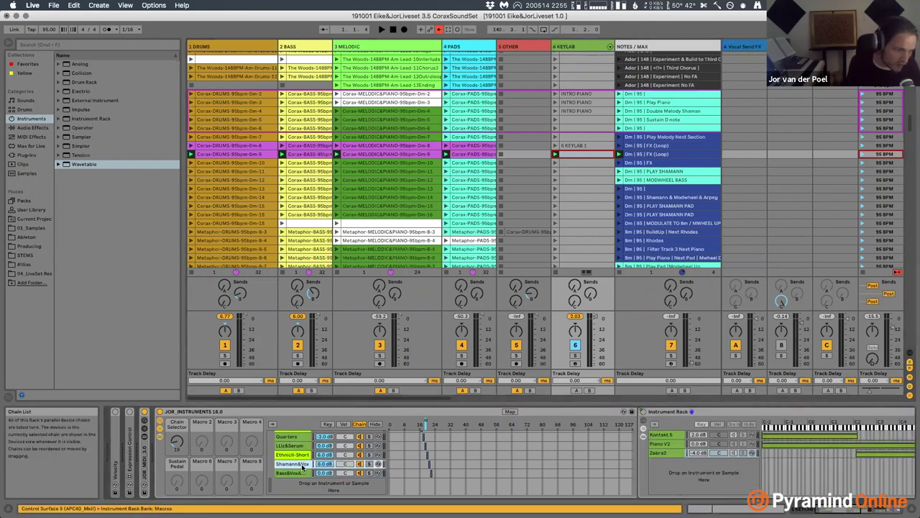
{"action": "left_click", "coordinate": [302, 446]}
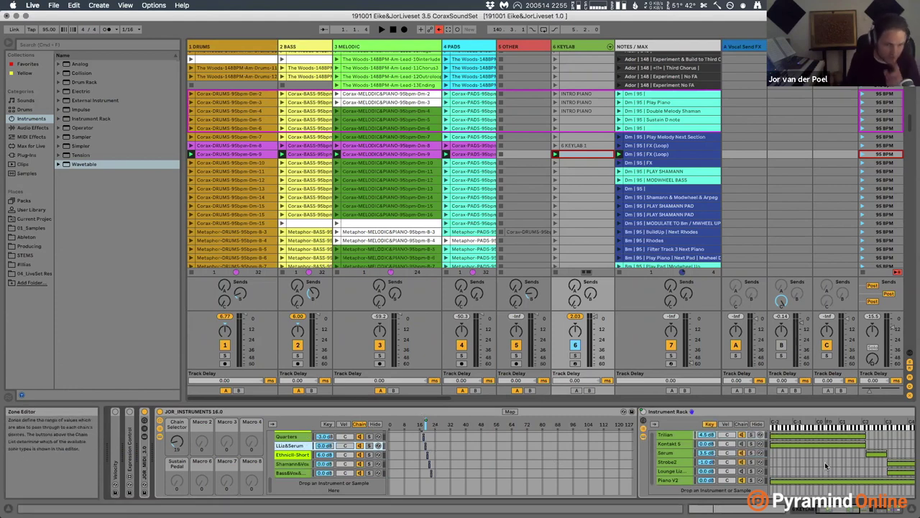
{"action": "left_click", "coordinate": [683, 437]}
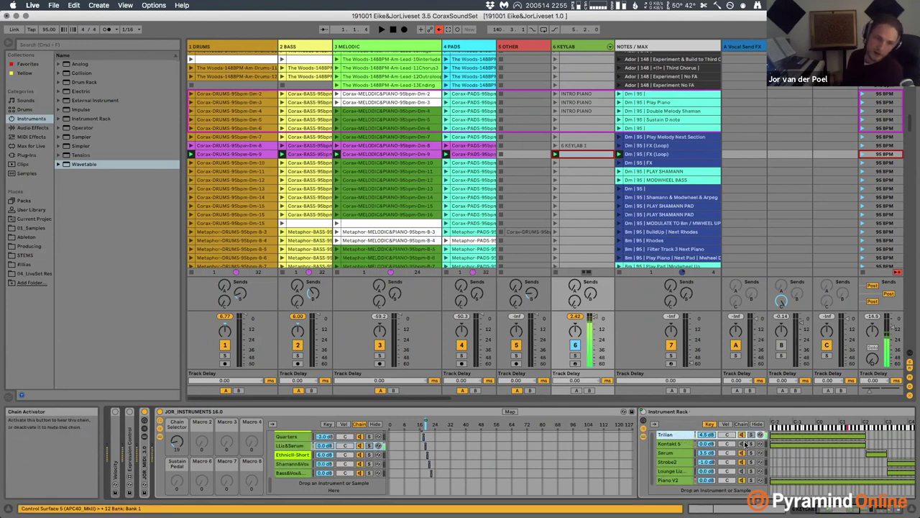
{"action": "left_click", "coordinate": [673, 454]}
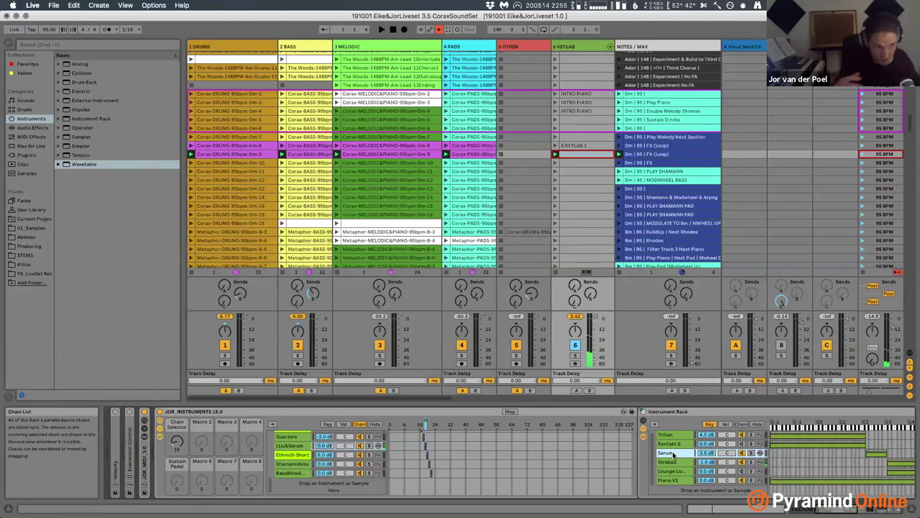
Launch the upper "Dm | 95 | FX (Loop)" scene and delete the Trilian chain from the nested Instrument Rack.
{"action": "left_click", "coordinate": [869, 145]}
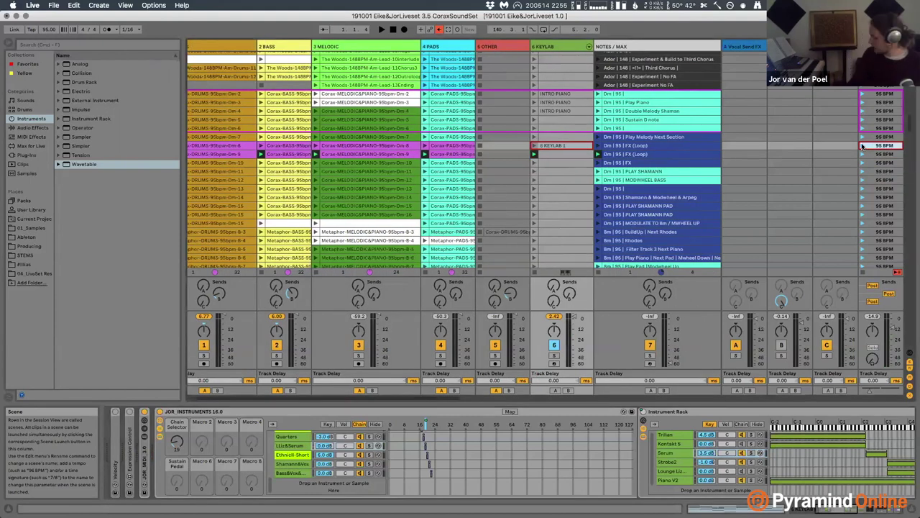
{"action": "left_click", "coordinate": [862, 146]}
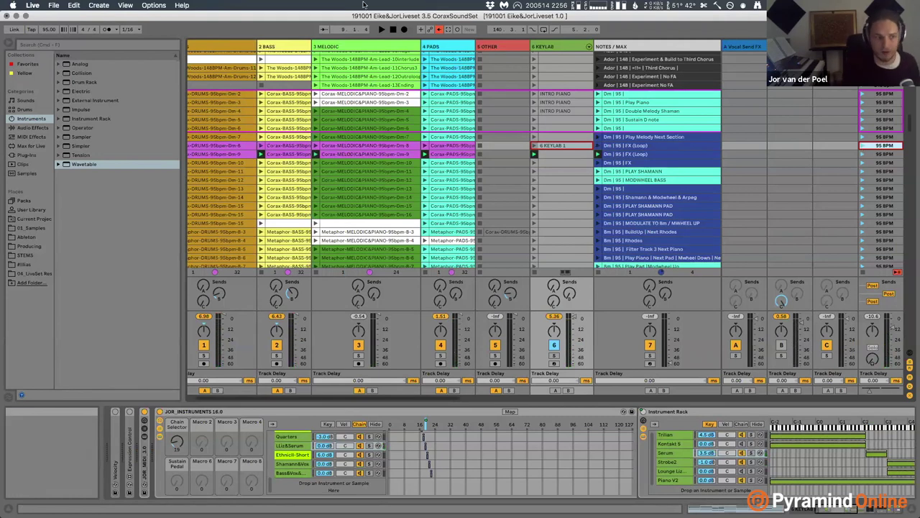
{"action": "scroll", "coordinate": [358, 161], "scroll_direction": "left", "scroll_amount": 2}
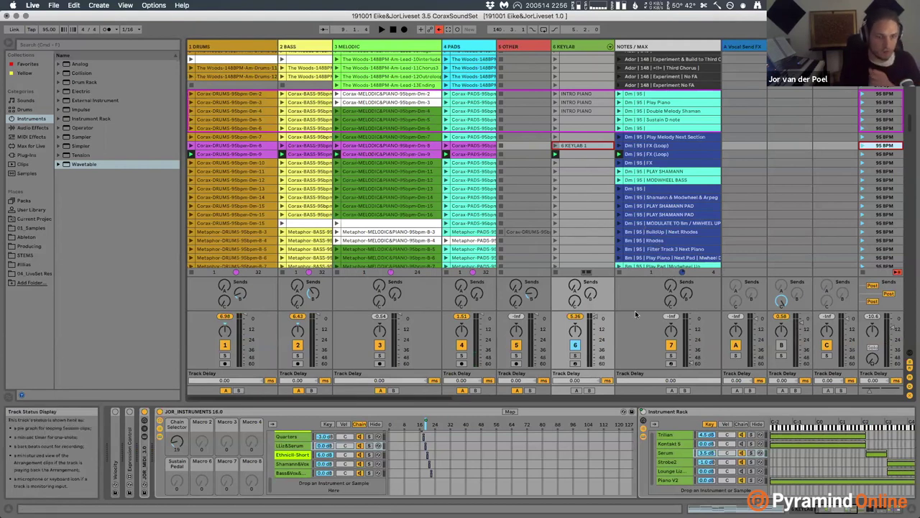
{"action": "key", "text": "Delete"}
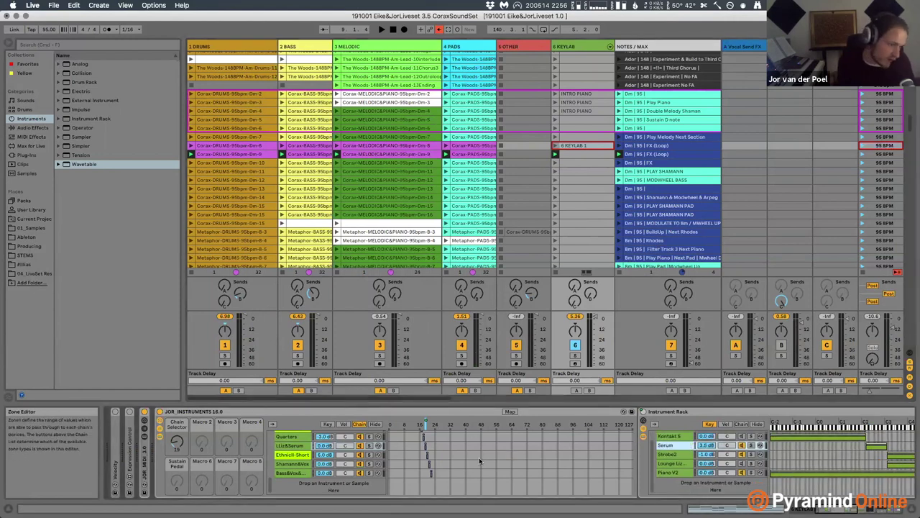
Examine the JOR_INSTRUMENTS 16.0 chain list and the looper and effect racks after it, then fold the nested Instrument Rack.
{"action": "scroll", "coordinate": [479, 458], "scroll_direction": "down", "scroll_amount": 5}
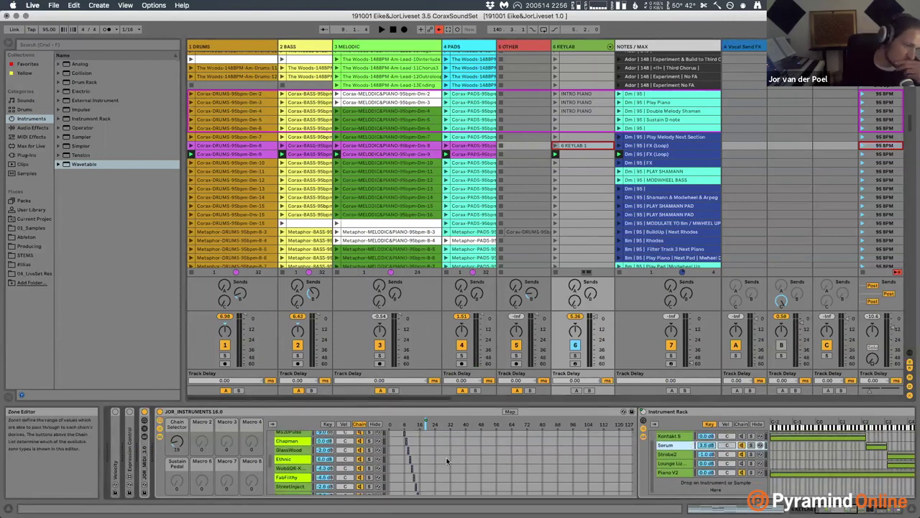
{"action": "scroll", "coordinate": [458, 468], "scroll_direction": "up", "scroll_amount": 5}
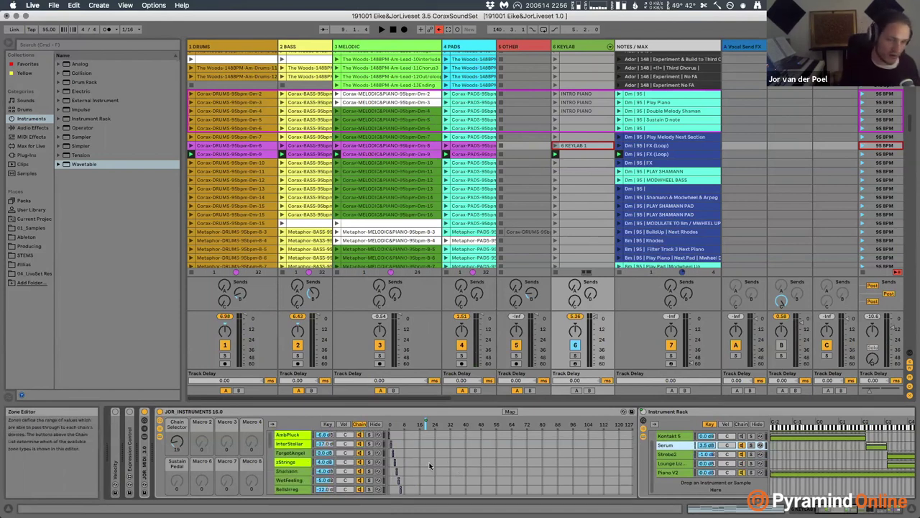
{"action": "scroll", "coordinate": [429, 465], "scroll_direction": "right", "scroll_amount": 5}
{"action": "scroll", "coordinate": [446, 471], "scroll_direction": "right", "scroll_amount": 5}
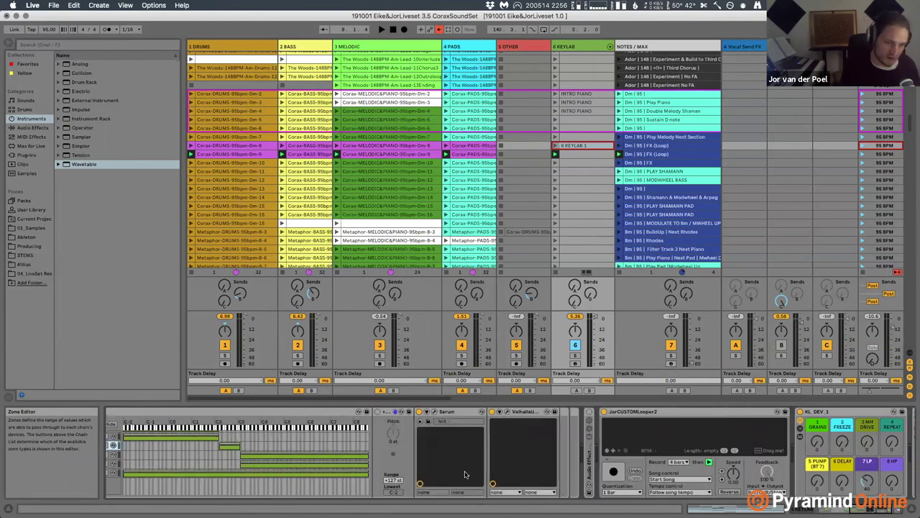
{"action": "scroll", "coordinate": [465, 475], "scroll_direction": "right", "scroll_amount": 3}
{"action": "scroll", "coordinate": [611, 481], "scroll_direction": "right", "scroll_amount": 2}
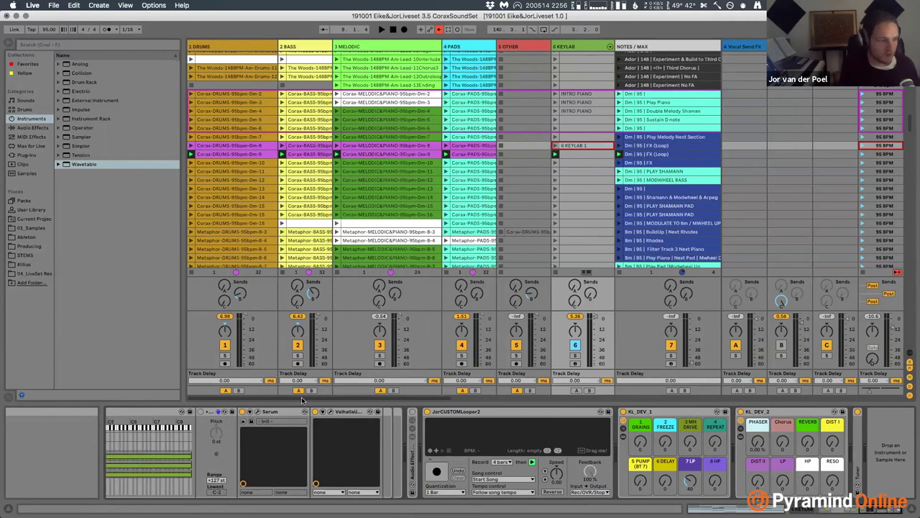
{"action": "scroll", "coordinate": [210, 431], "scroll_direction": "left", "scroll_amount": 8}
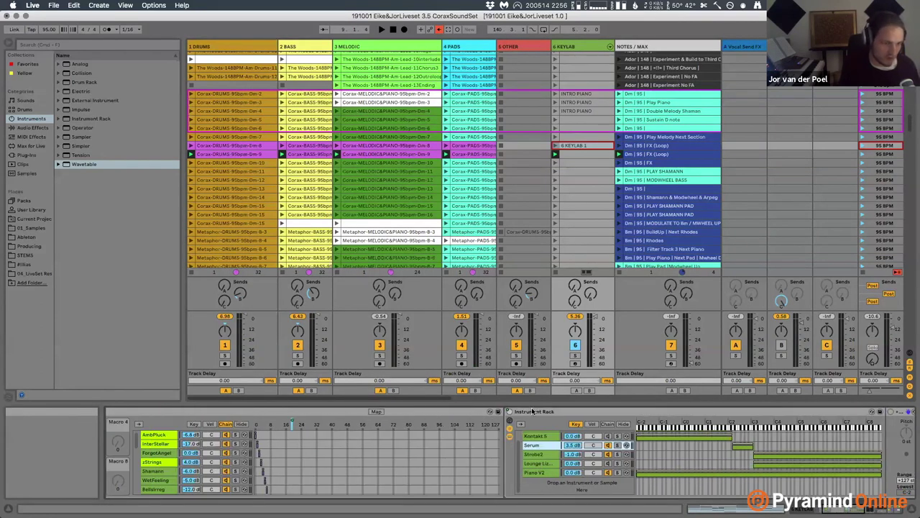
{"action": "scroll", "coordinate": [537, 415], "scroll_direction": "left", "scroll_amount": 6}
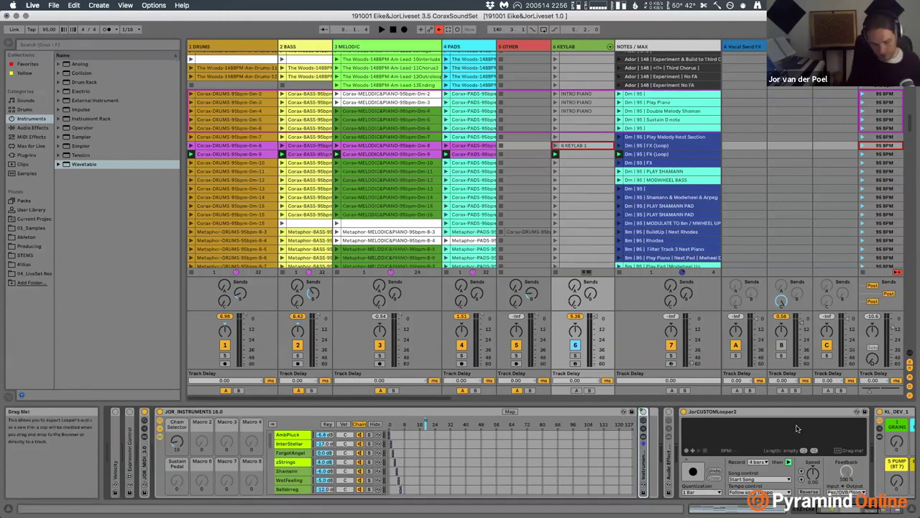
Check the MIDI mappings of JorCUSTOMLooper2 and the effect rack macros on the 6 KEYLAB track.
{"action": "key", "text": "m"}
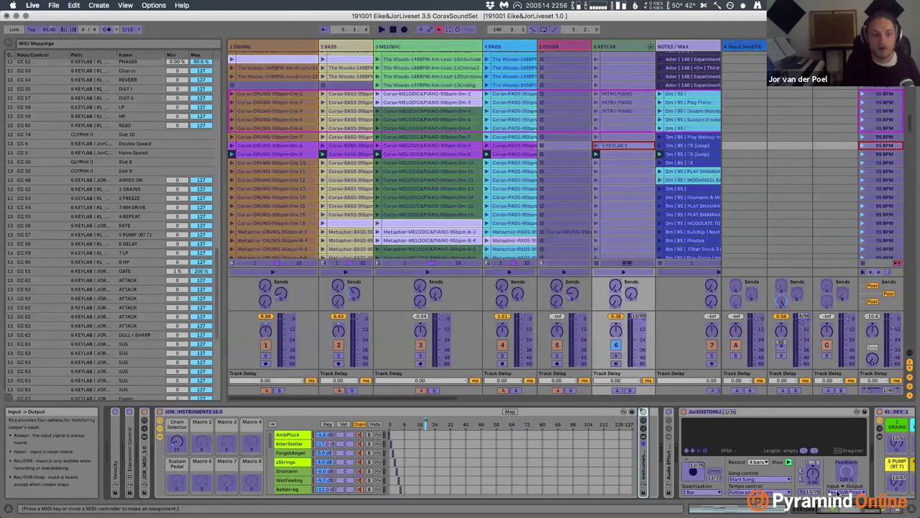
{"action": "key", "text": "super+m"}
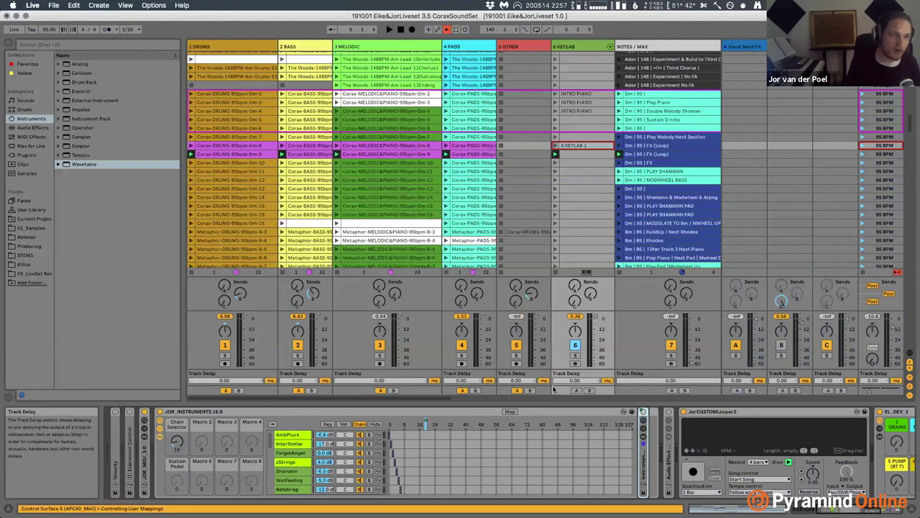
Solo 6 KEYLAB with the upper "FX (Loop)" scene launched and set JorCUSTOMLooper2's speed to -12.
{"action": "left_click", "coordinate": [575, 357]}
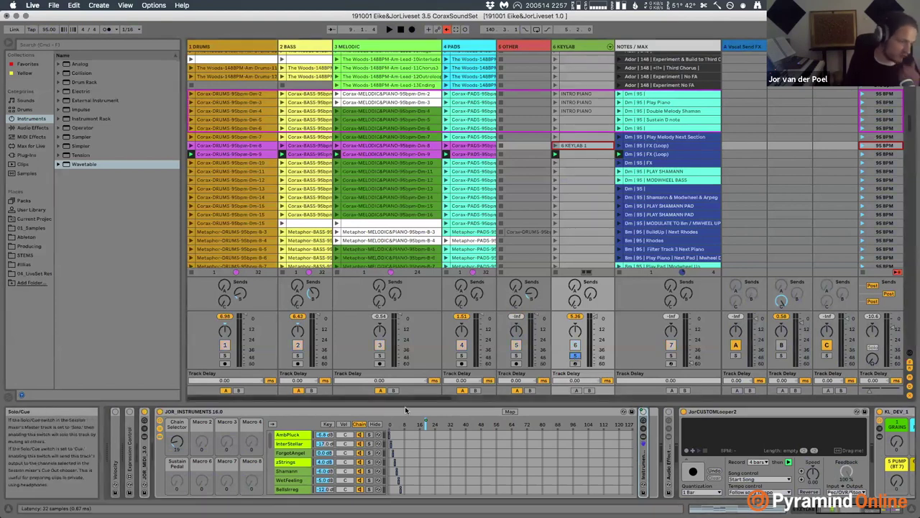
{"action": "left_click", "coordinate": [865, 145]}
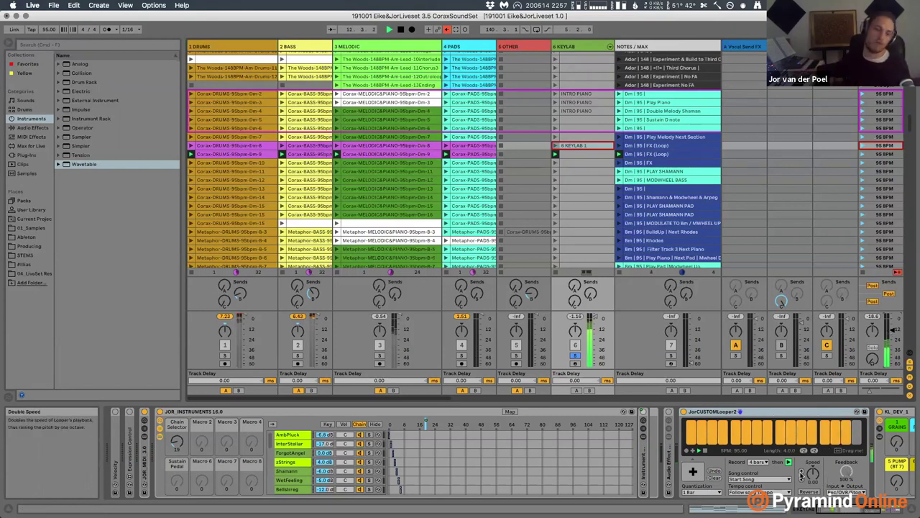
{"action": "left_click", "coordinate": [801, 475]}
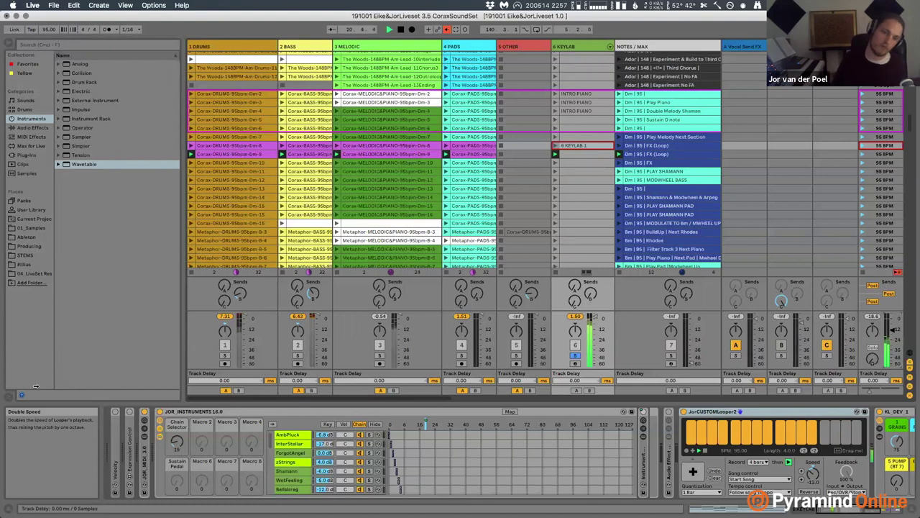
Stop the playing 2 BASS clip and return to the 6 KEYLAB track's devices.
{"action": "scroll", "coordinate": [791, 454], "scroll_direction": "right", "scroll_amount": 10}
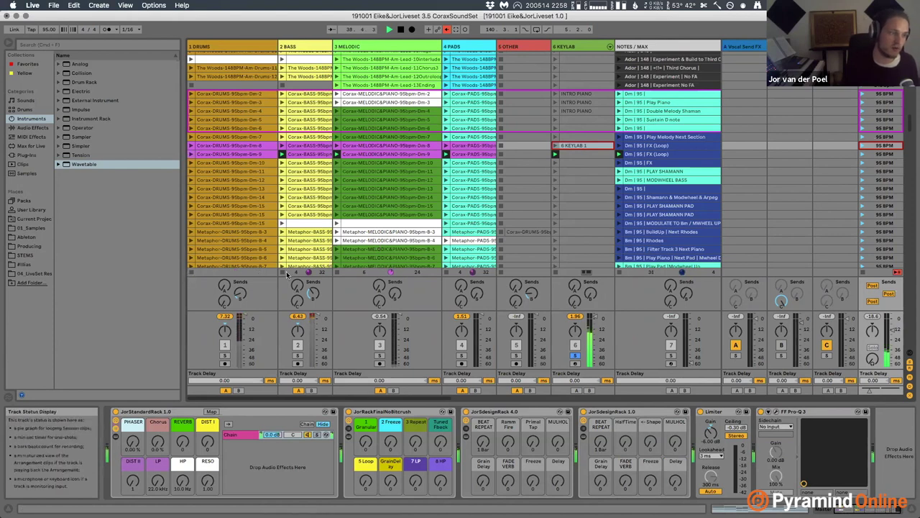
{"action": "left_click", "coordinate": [284, 206]}
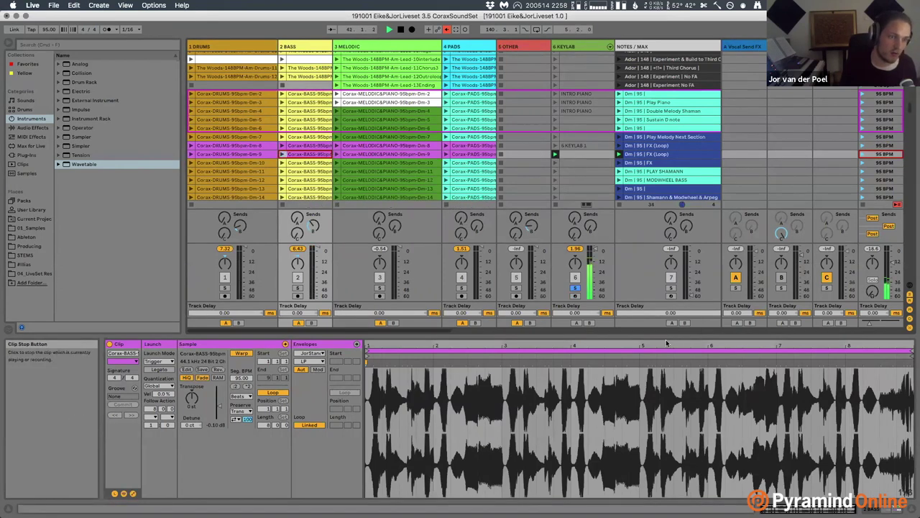
{"action": "key", "text": "shift+Tab"}
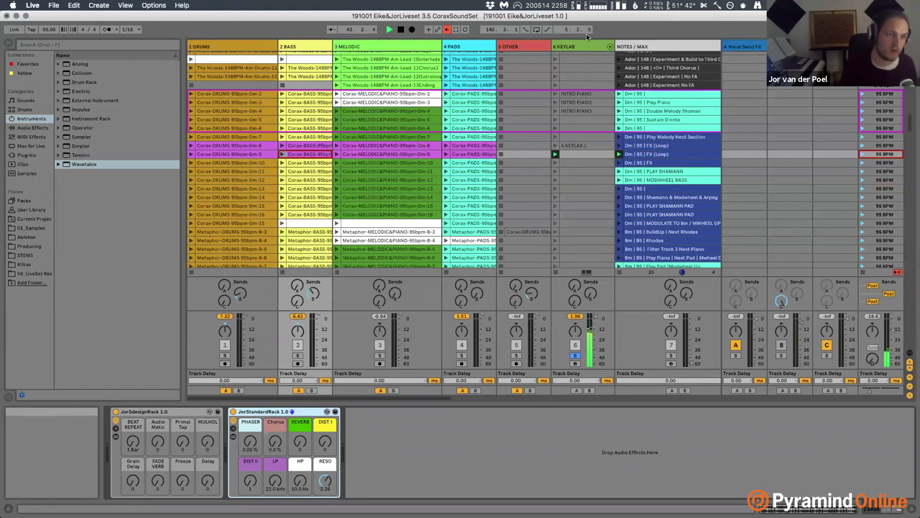
{"action": "left_click", "coordinate": [569, 48]}
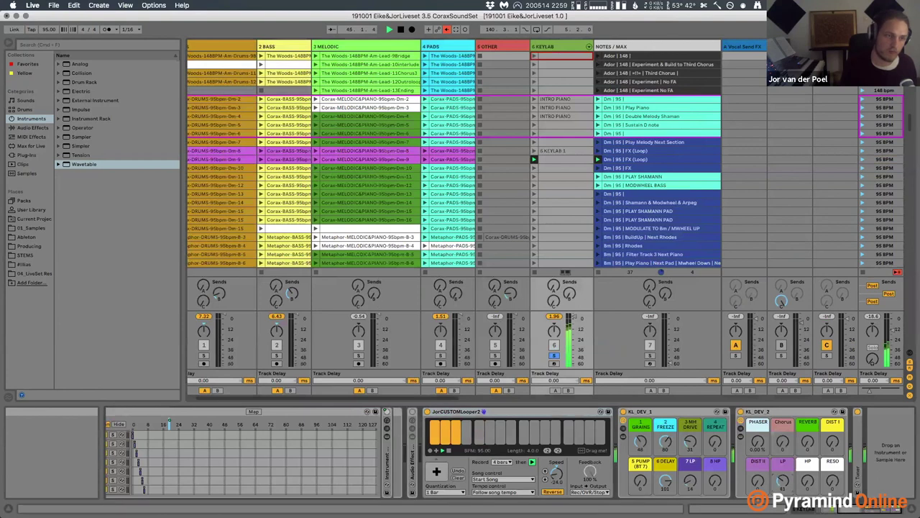
Launch the "Bm | 95 | Play Rhodes | Next MWheel Up" scene and turn off solo on 6 KEYLAB.
{"action": "scroll", "coordinate": [813, 202], "scroll_direction": "down", "scroll_amount": 5}
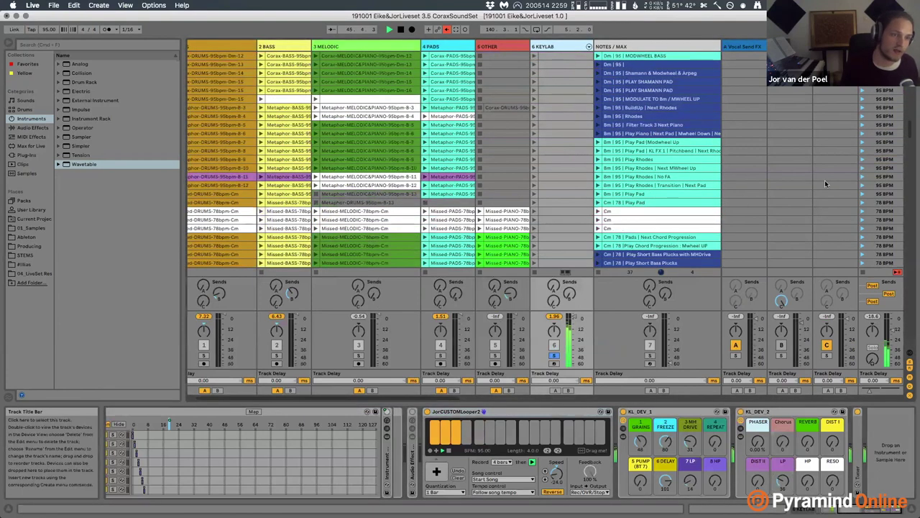
{"action": "left_click", "coordinate": [864, 168]}
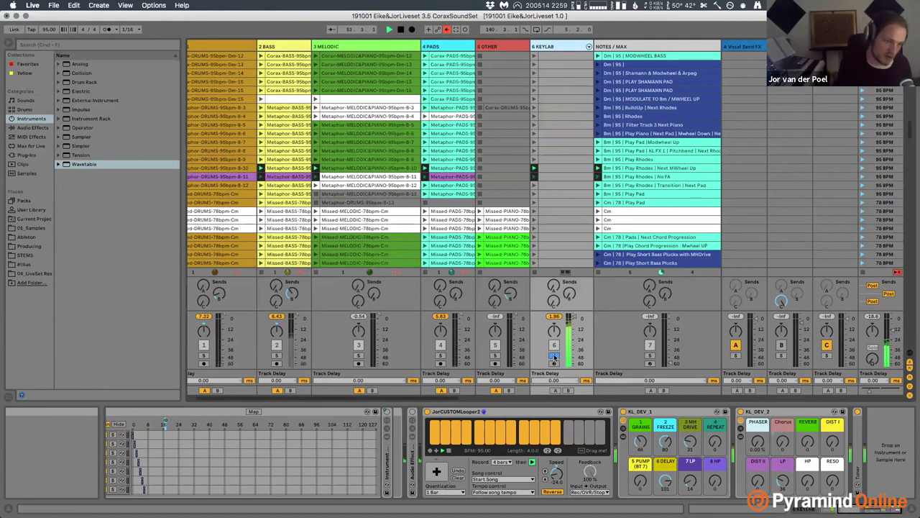
{"action": "left_click", "coordinate": [554, 355]}
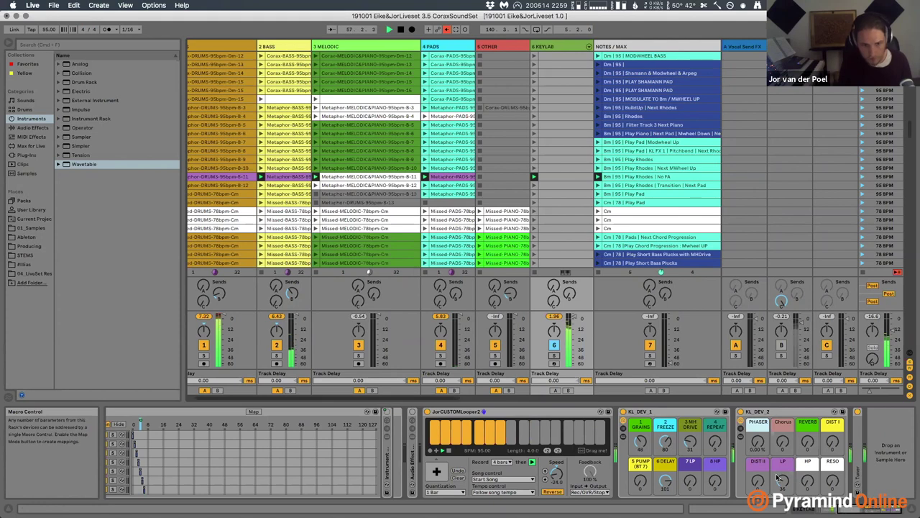
Turn KL_DEV_2's LP macro and KL_DEV_1's FREEZE, DELAY and GRAINS macros down to 0.
{"action": "left_click_drag", "start_coordinate": [778, 478], "coordinate": [778, 475]}
{"action": "left_click_drag", "start_coordinate": [665, 442], "coordinate": [665, 437]}
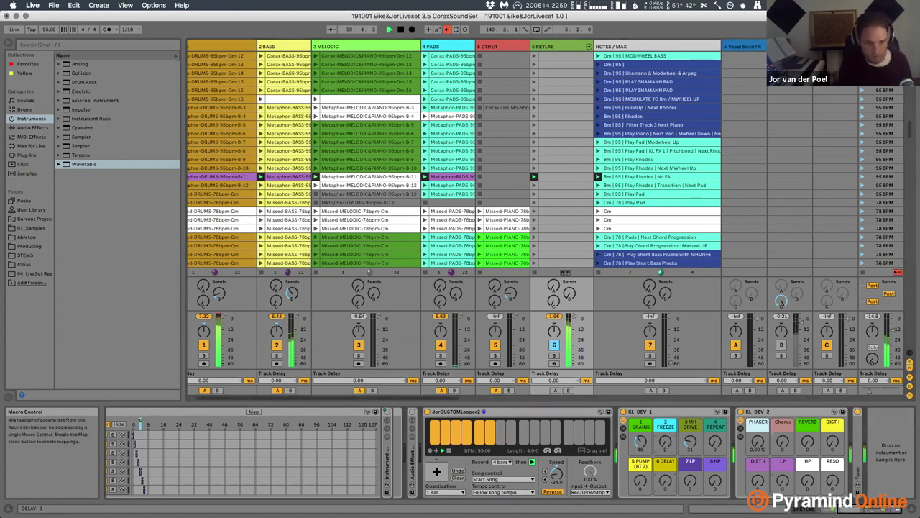
{"action": "left_click_drag", "start_coordinate": [640, 441], "coordinate": [640, 445]}
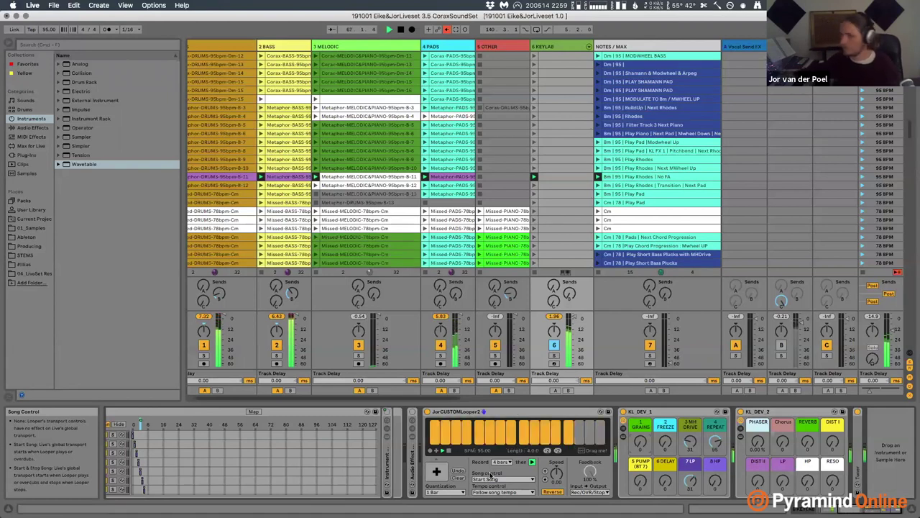
Stop playback, clear the recorded loop from JorCUSTOMLooper2 and bring the 6 KEYLAB instrument rack into view.
{"action": "key", "text": "space"}
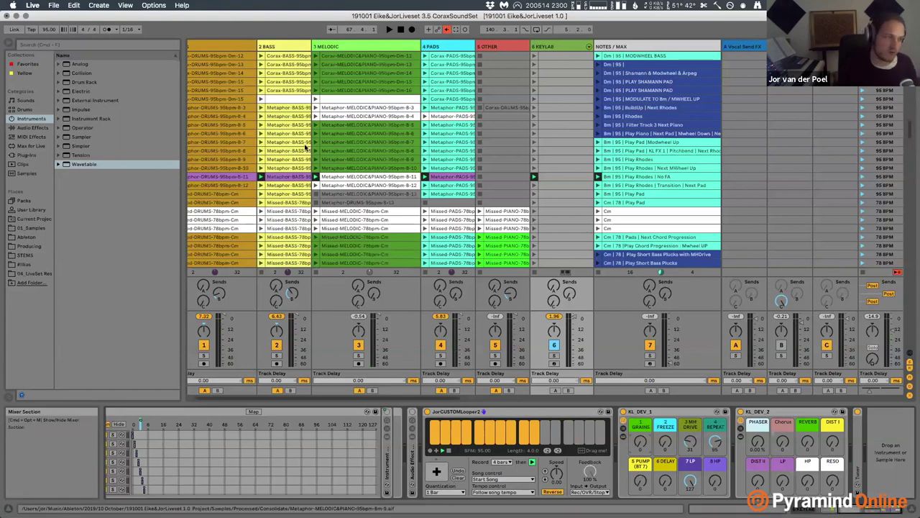
{"action": "scroll", "coordinate": [306, 197], "scroll_direction": "left", "scroll_amount": 2}
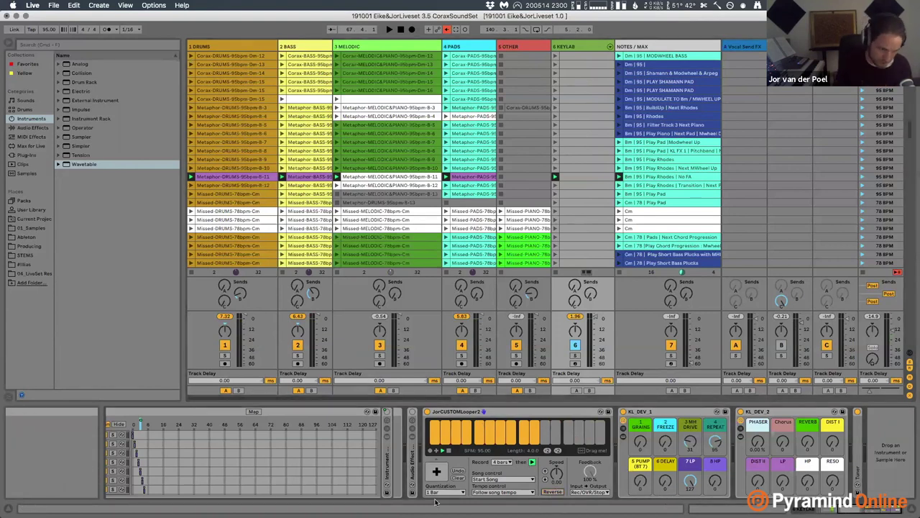
{"action": "left_click", "coordinate": [454, 481]}
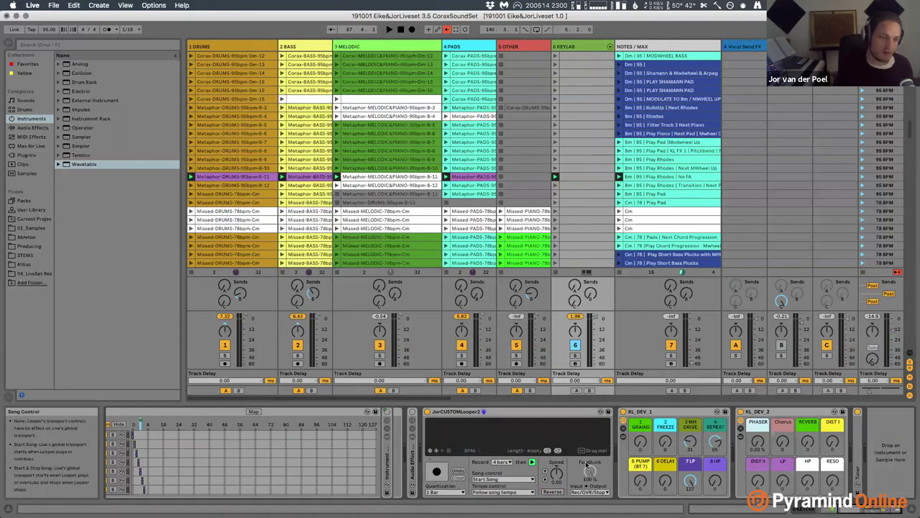
{"action": "scroll", "coordinate": [394, 449], "scroll_direction": "left", "scroll_amount": 5}
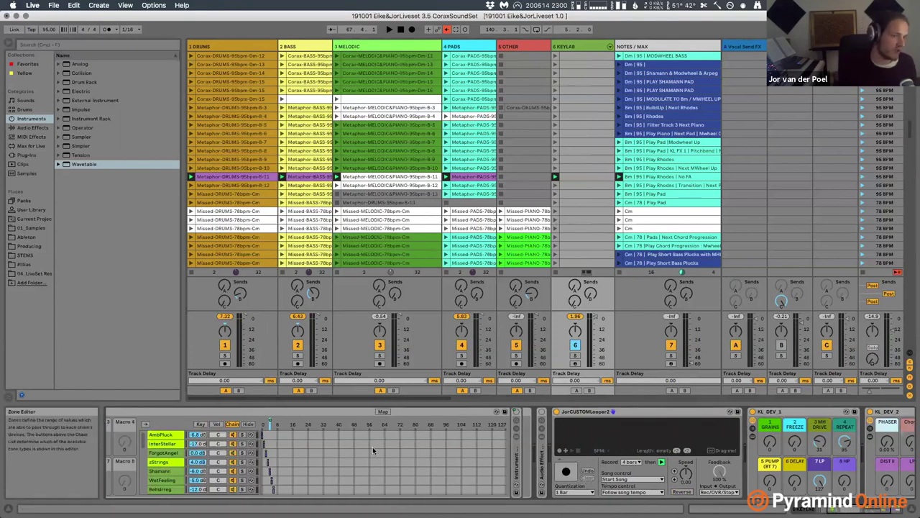
{"action": "scroll", "coordinate": [372, 446], "scroll_direction": "left", "scroll_amount": 3}
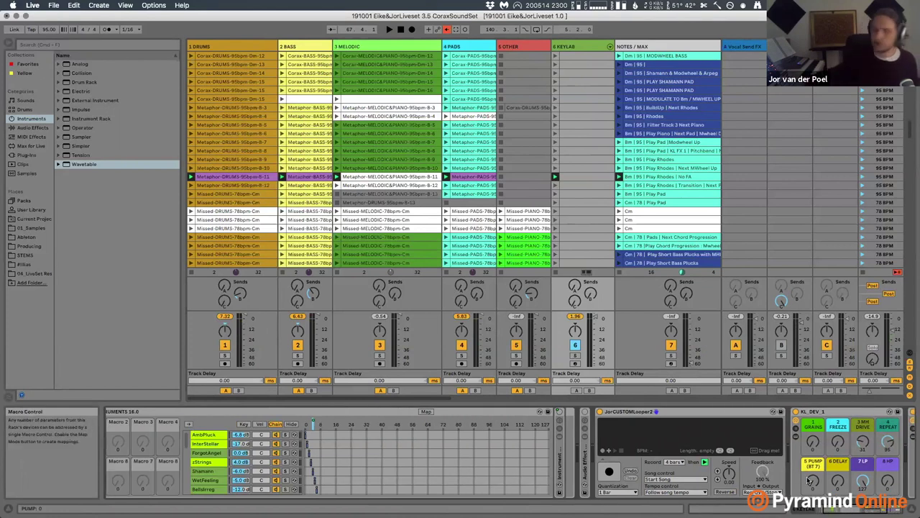
Solo the 6 KEYLAB track, start playback and record a 4-bar loop into JorCUSTOMLooper2.
{"action": "key", "text": "space"}
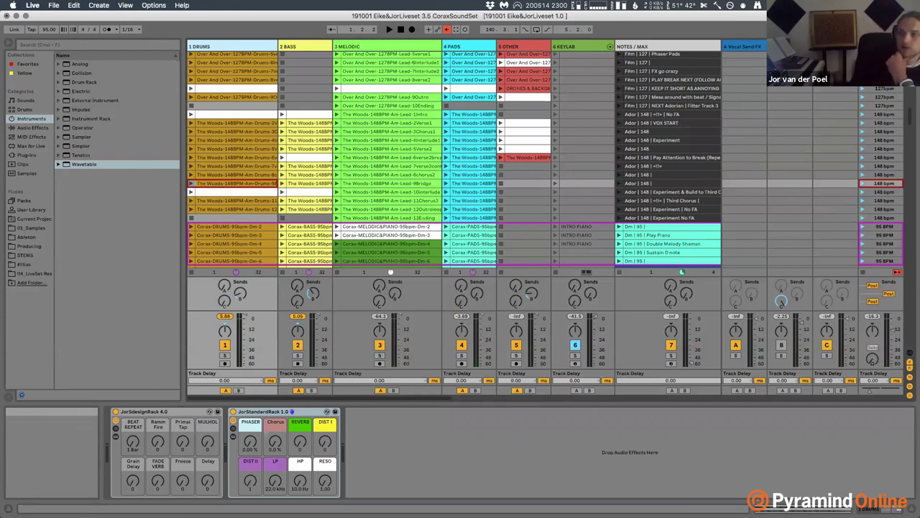
{"action": "left_click", "coordinate": [590, 46]}
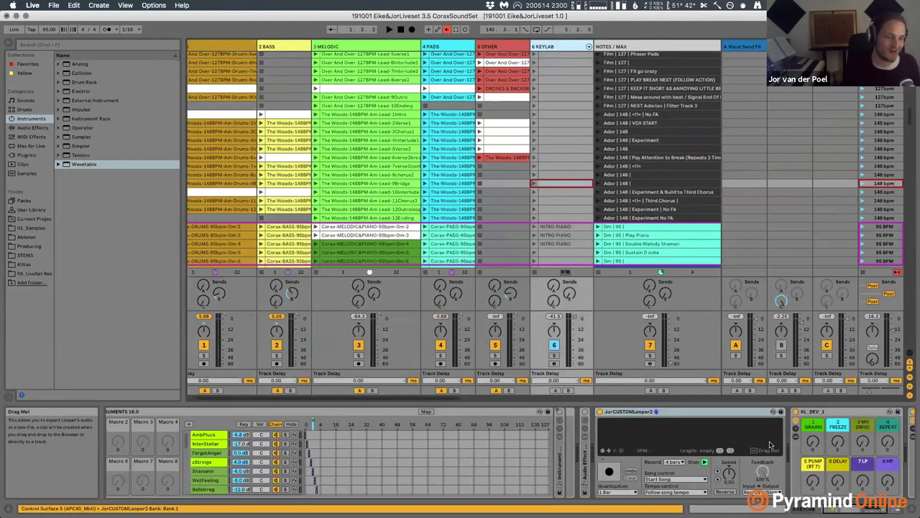
{"action": "scroll", "coordinate": [762, 445], "scroll_direction": "right", "scroll_amount": 3}
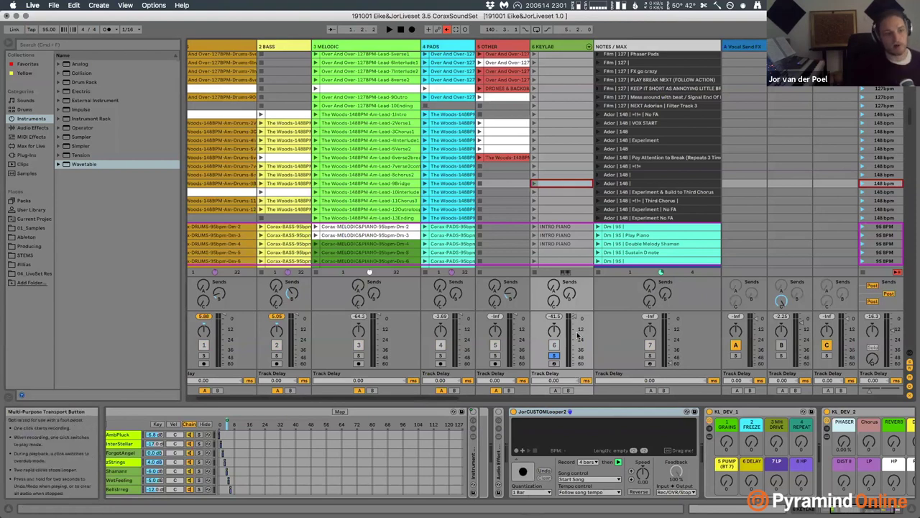
{"action": "key", "text": "space"}
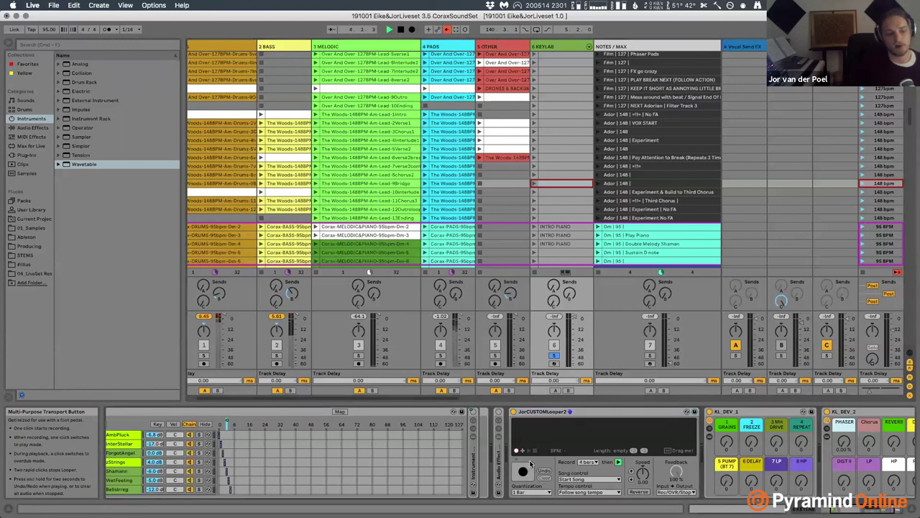
{"action": "left_click", "coordinate": [521, 452]}
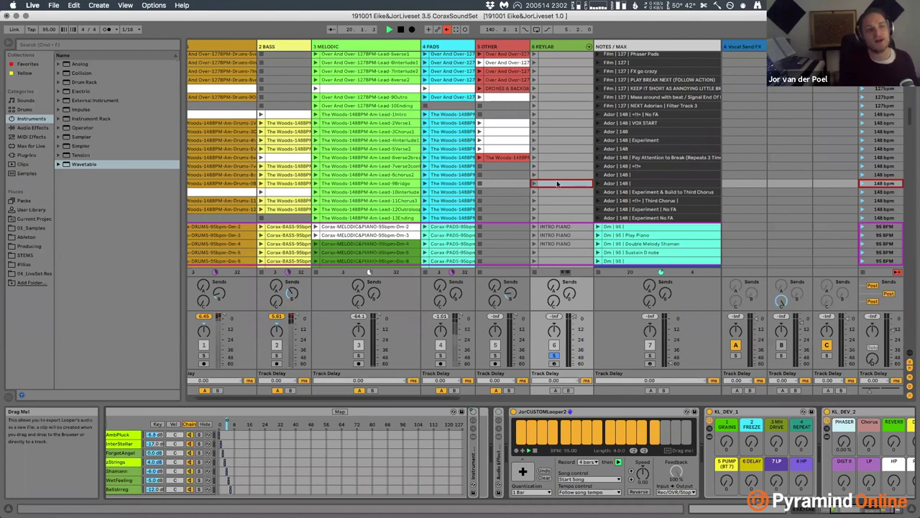
Switch between 3 MELODIC and 6 KEYLAB, and examine the MIDI mapping that selects the JorCUSTOMLooper2 device.
{"action": "left_click", "coordinate": [350, 47]}
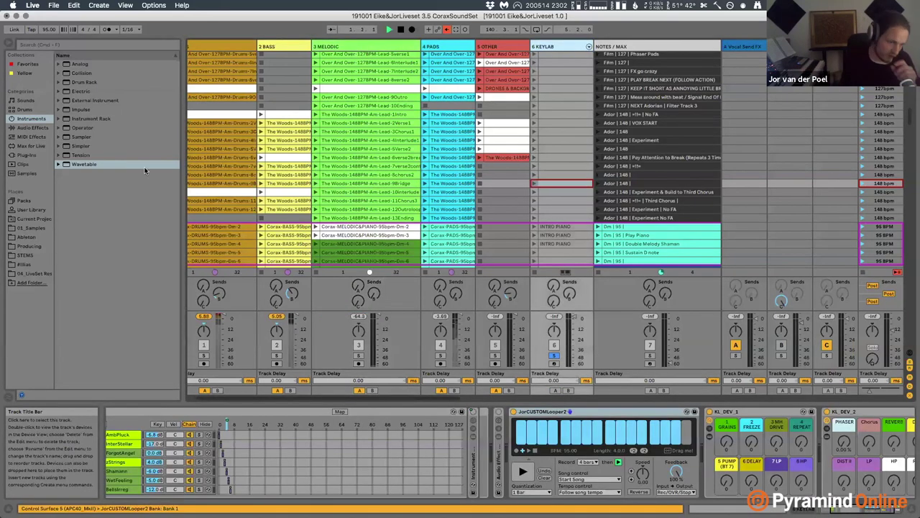
{"action": "left_click", "coordinate": [547, 478]}
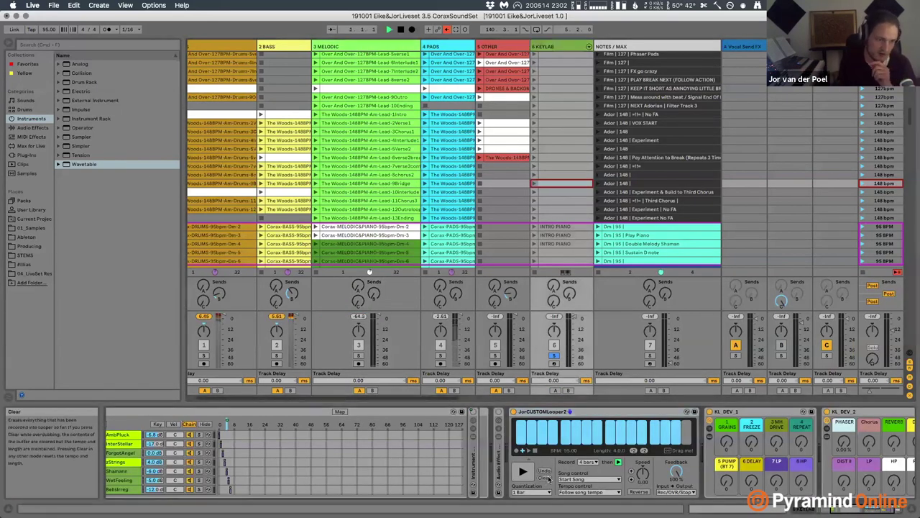
{"action": "key", "text": "super+m"}
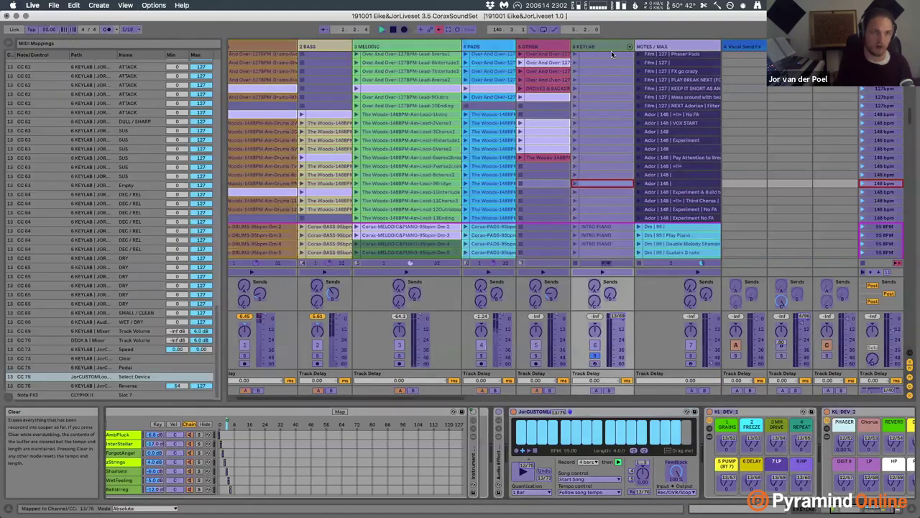
{"action": "left_click", "coordinate": [605, 44]}
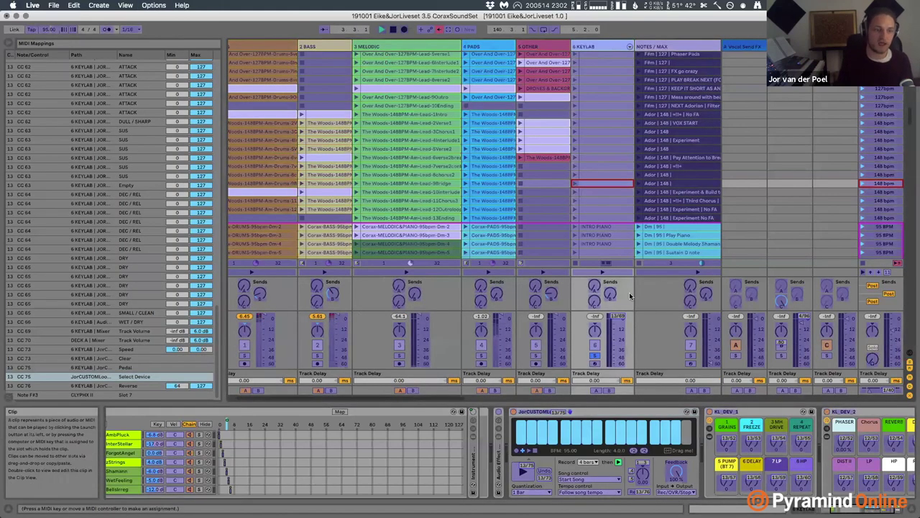
{"action": "left_click", "coordinate": [560, 412]}
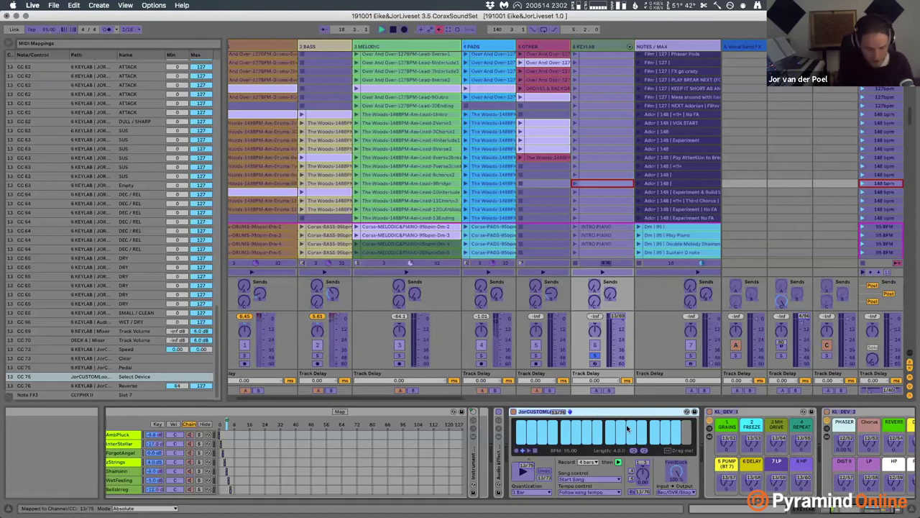
{"action": "key", "text": "super+m"}
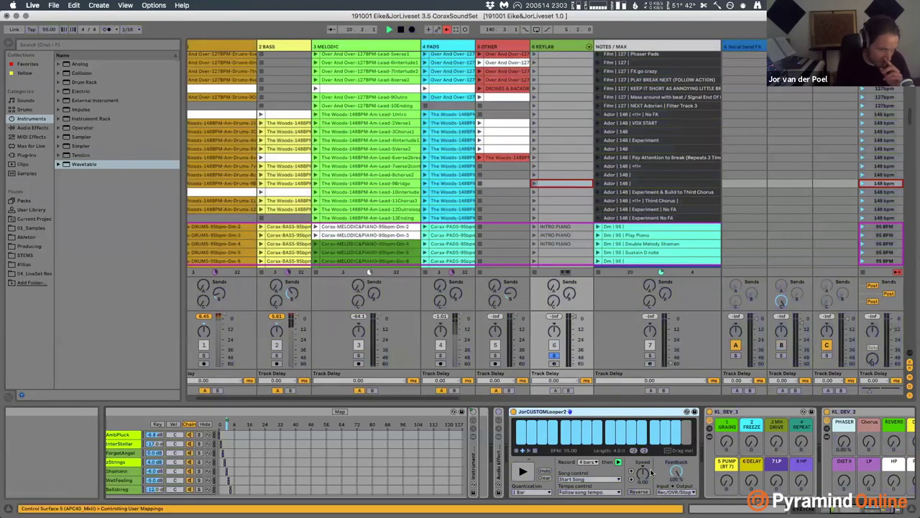
Examine the MIDI mapping of JorCUSTOMLooper2's Speed control and leave mapping mode.
{"action": "key", "text": "super+m"}
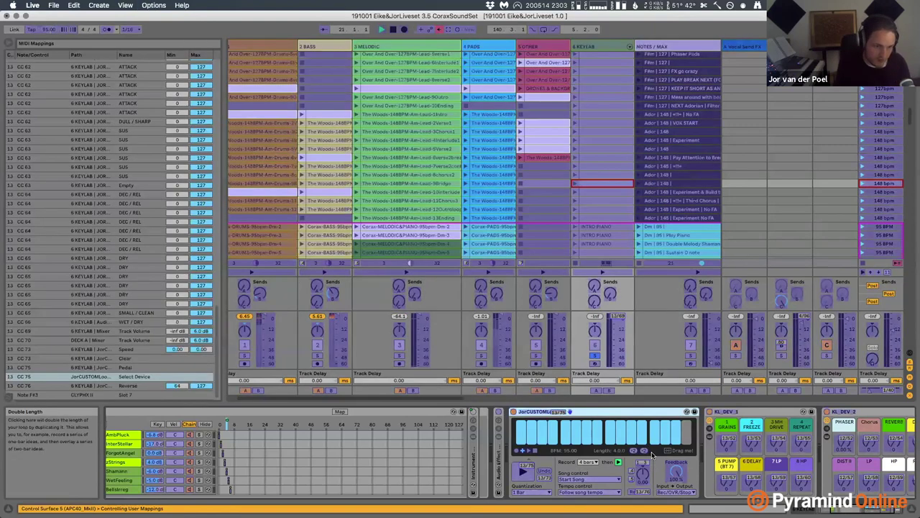
{"action": "left_click", "coordinate": [651, 461]}
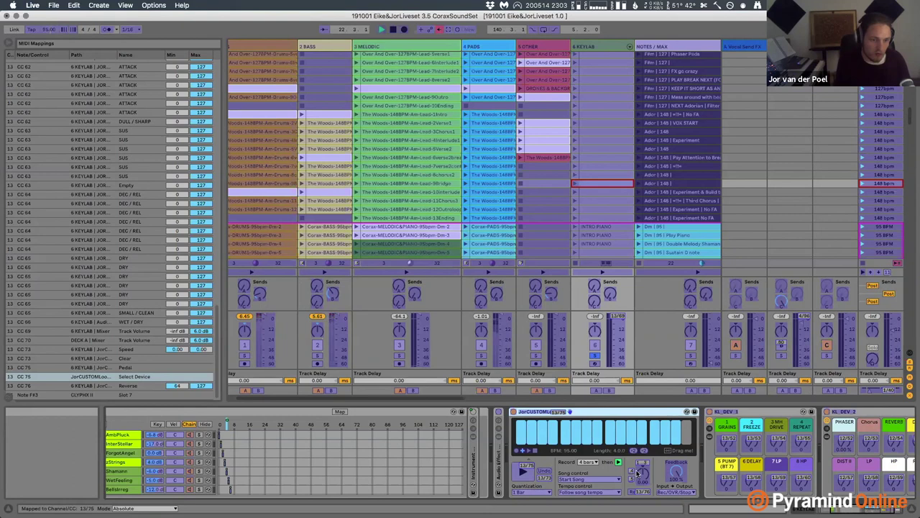
{"action": "key", "text": "super+m"}
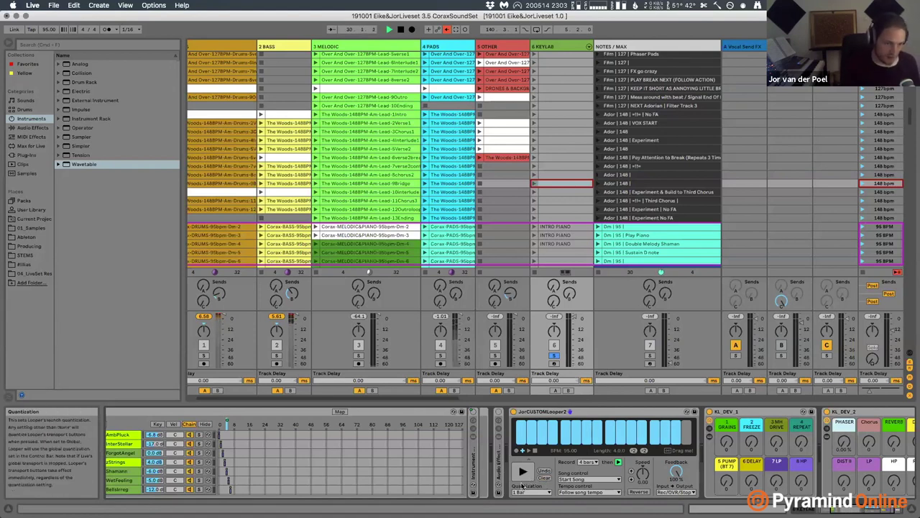
Show the chains and the Arpeggiator inside the JOR_MIDI_3.0 rack on 6 KEYLAB.
{"action": "scroll", "coordinate": [523, 486], "scroll_direction": "left", "scroll_amount": 3}
{"action": "scroll", "coordinate": [522, 486], "scroll_direction": "left", "scroll_amount": 2}
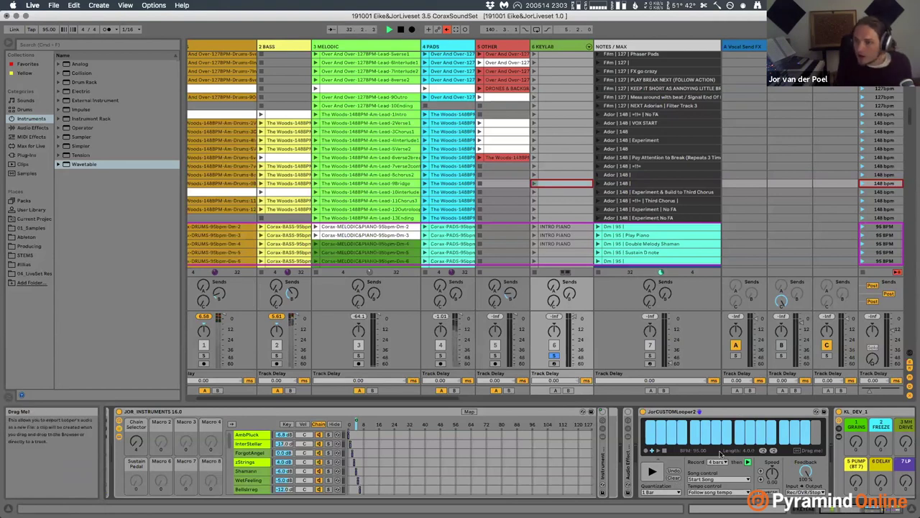
{"action": "scroll", "coordinate": [711, 454], "scroll_direction": "left", "scroll_amount": 2}
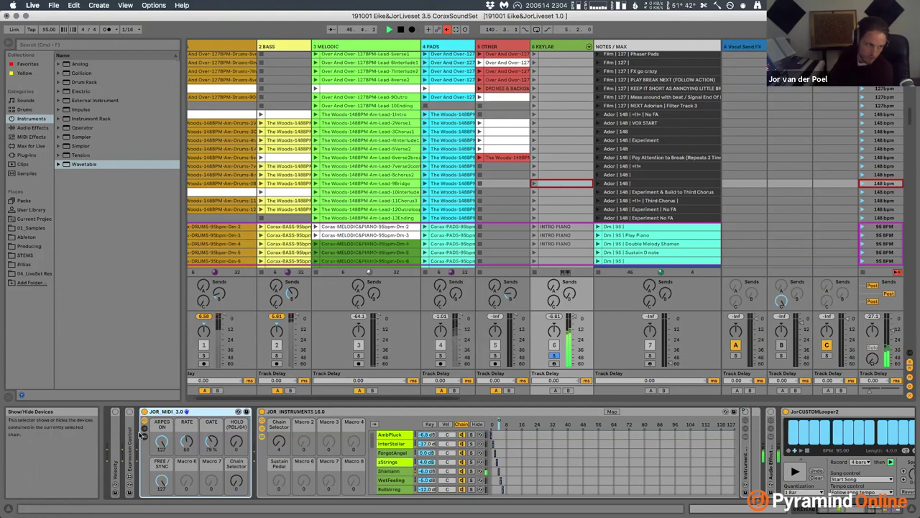
{"action": "left_click", "coordinate": [145, 429]}
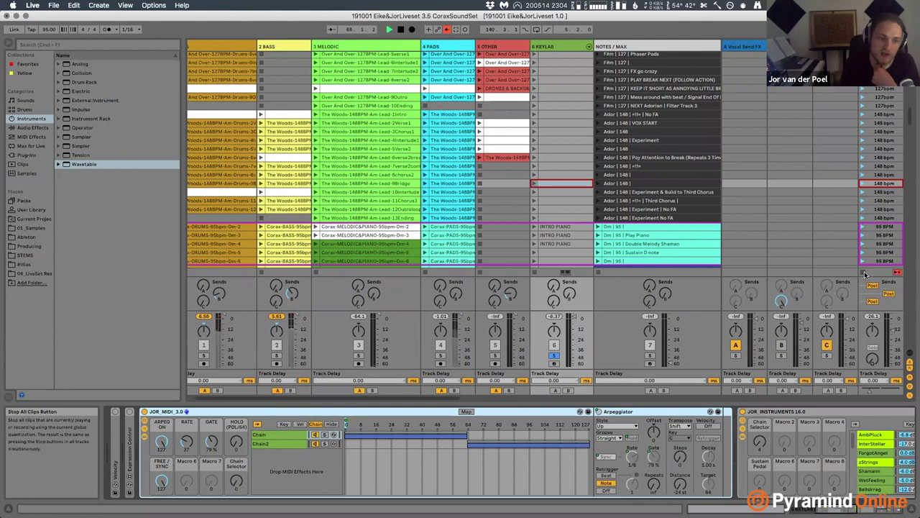
Turn off solo on 6 KEYLAB, stop playback and return the transport to the start of the song.
{"action": "left_click", "coordinate": [554, 355]}
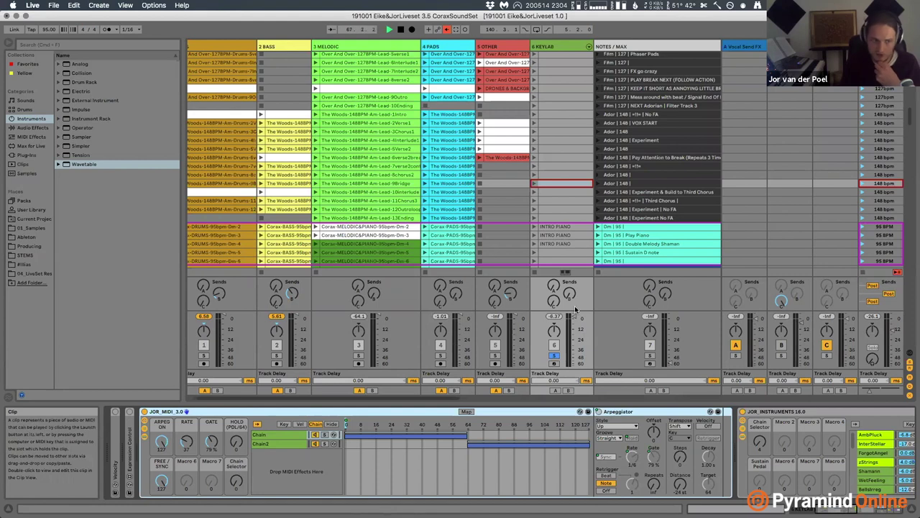
{"action": "left_click", "coordinate": [554, 355]}
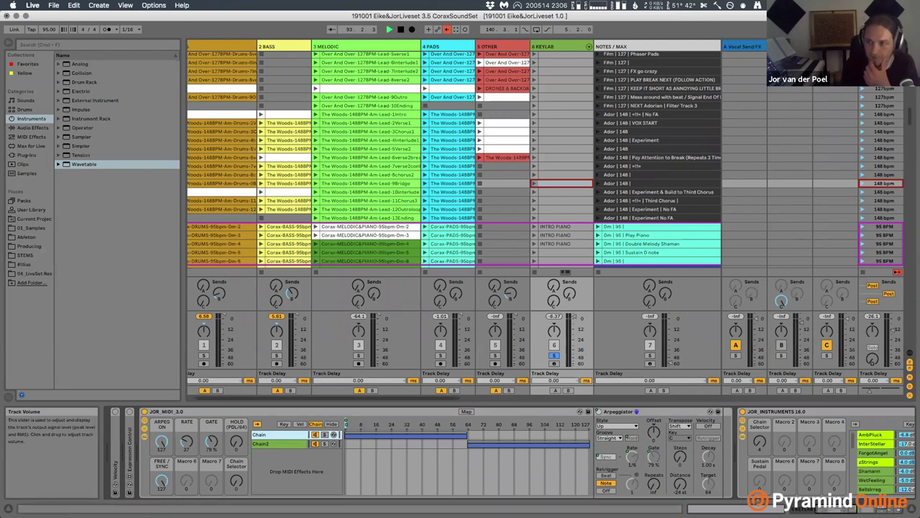
{"action": "left_click", "coordinate": [555, 357]}
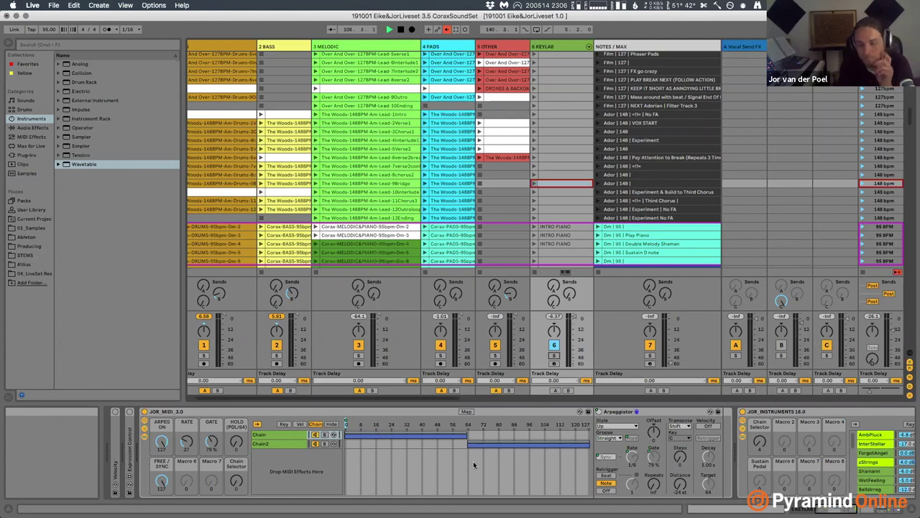
{"action": "double_click", "coordinate": [401, 29]}
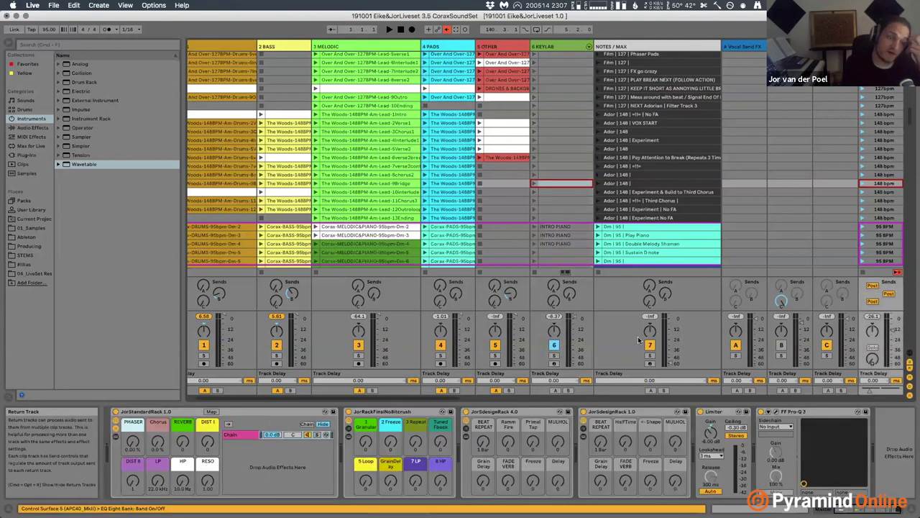
Unfold ShaperBox inside the Master's JorSdesignRack 1.0, examine its plug-in window and close it.
{"action": "left_click", "coordinate": [583, 429]}
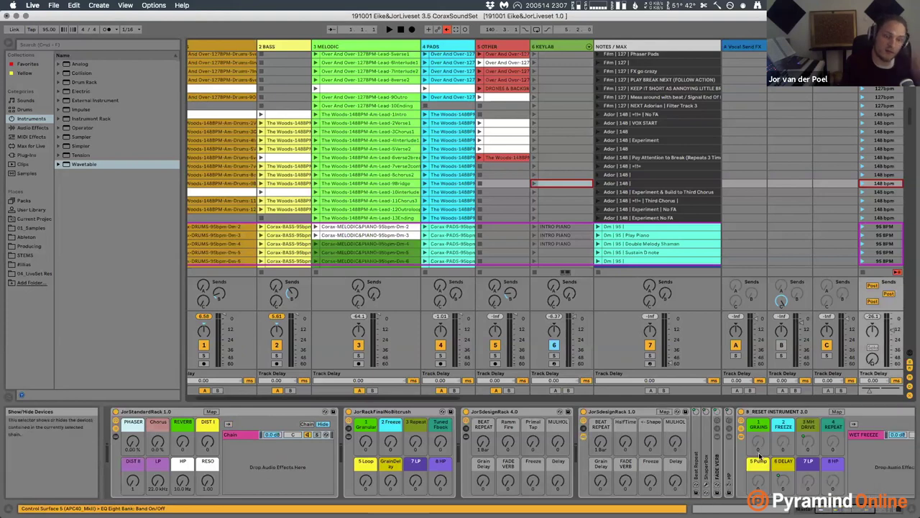
{"action": "double_click", "coordinate": [709, 466]}
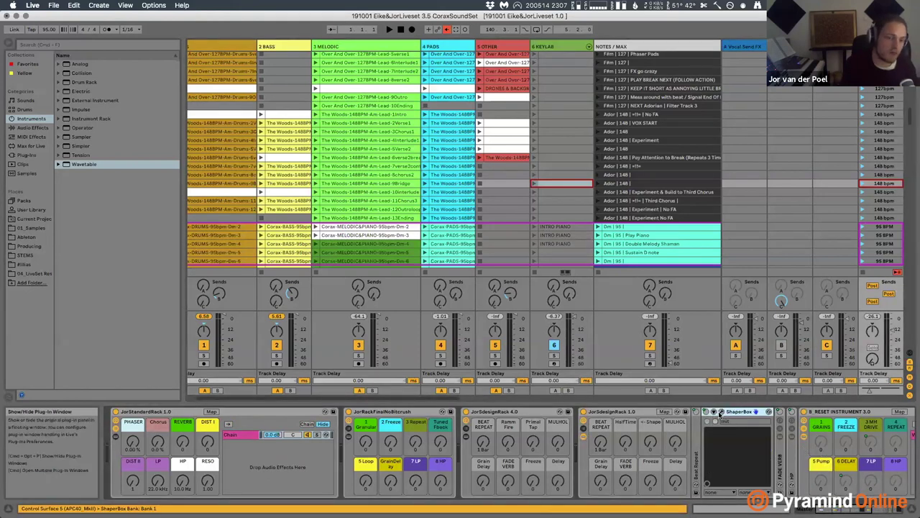
{"action": "left_click", "coordinate": [723, 413]}
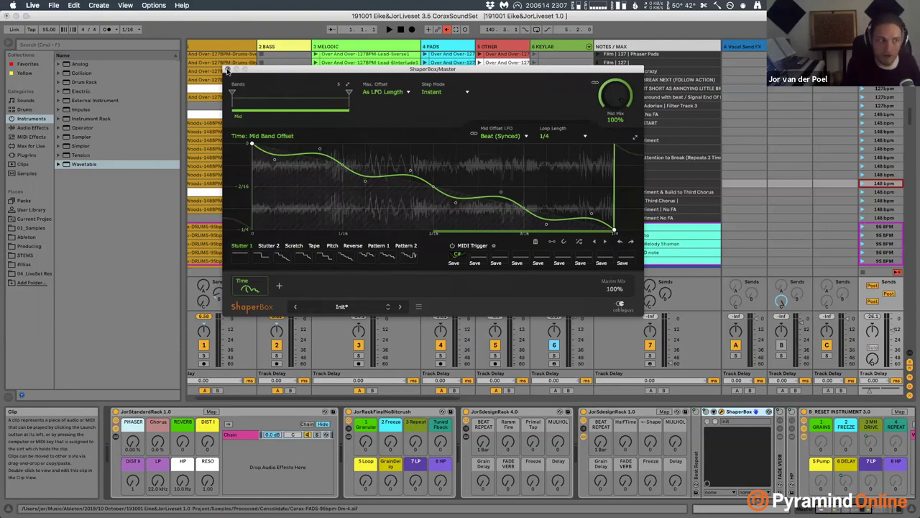
{"action": "left_click", "coordinate": [227, 69]}
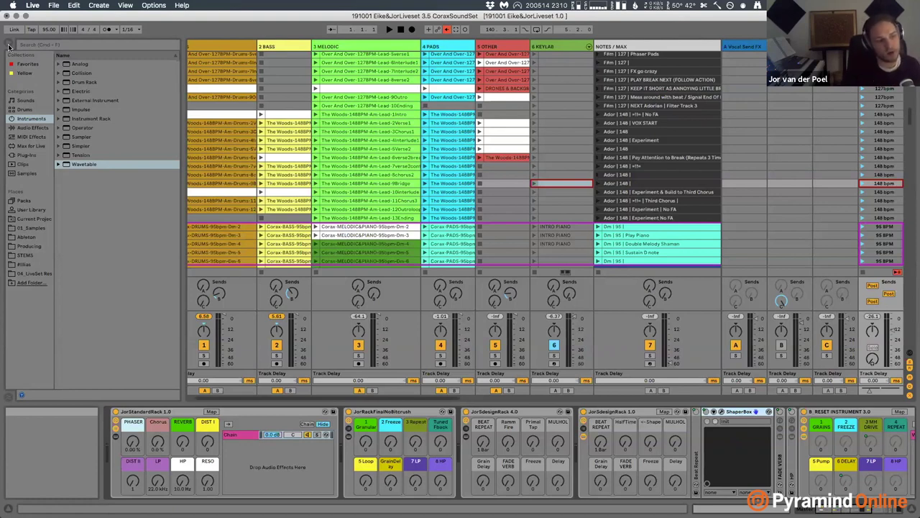
Reveal the track input/output routing, set 6 KEYLAB's monitoring to Auto and arm the track for recording.
{"action": "left_click", "coordinate": [515, 217]}
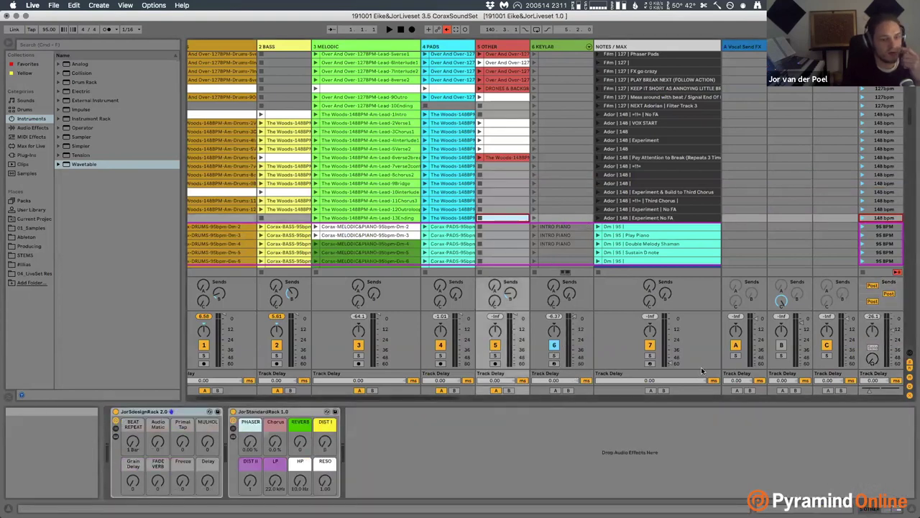
{"action": "left_click", "coordinate": [910, 355]}
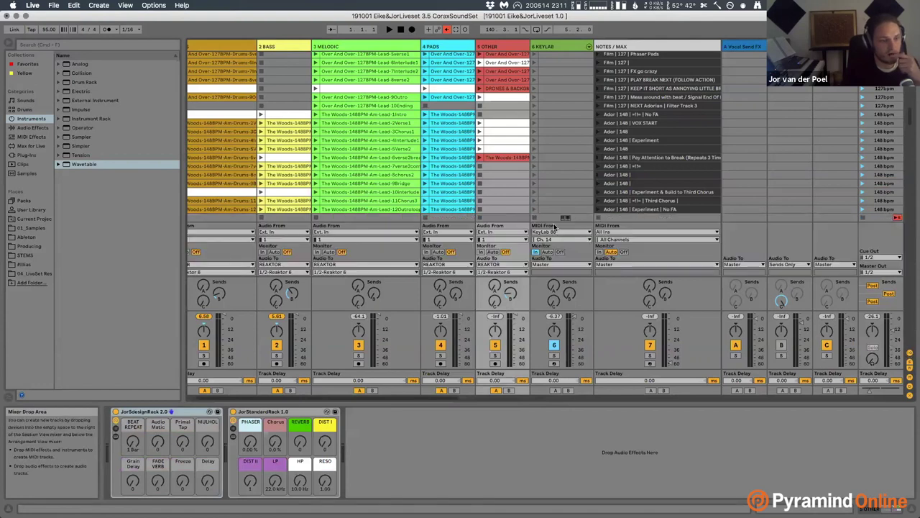
{"action": "left_click", "coordinate": [549, 251]}
{"action": "left_click", "coordinate": [554, 355]}
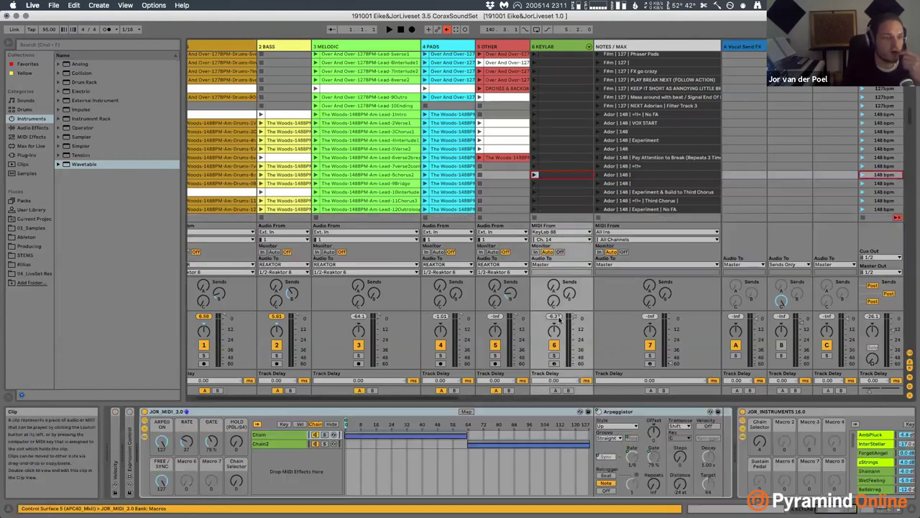
{"action": "left_click", "coordinate": [554, 363]}
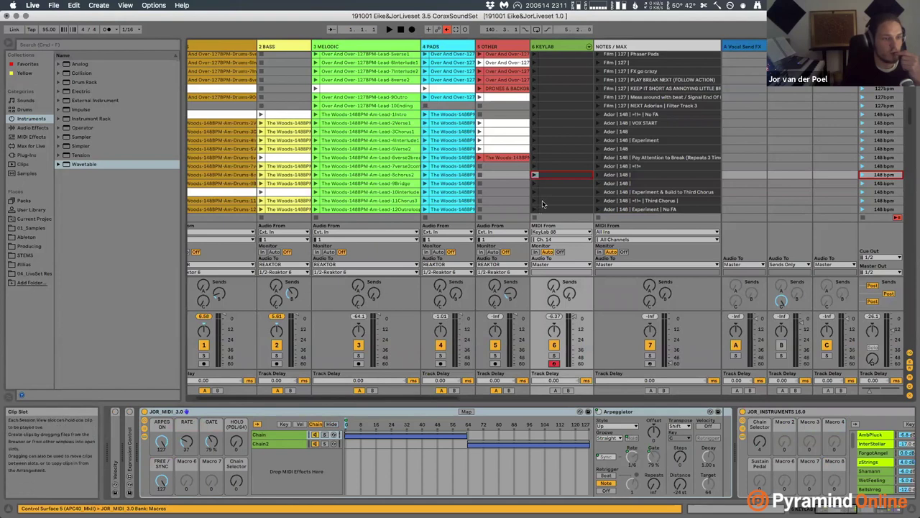
Record a short MIDI clip into 6 KEYLAB's empty slot in the third 134 bpm scene, show its notes, and stop playback.
{"action": "scroll", "coordinate": [543, 204], "scroll_direction": "down", "scroll_amount": 5}
{"action": "scroll", "coordinate": [543, 205], "scroll_direction": "down", "scroll_amount": 10}
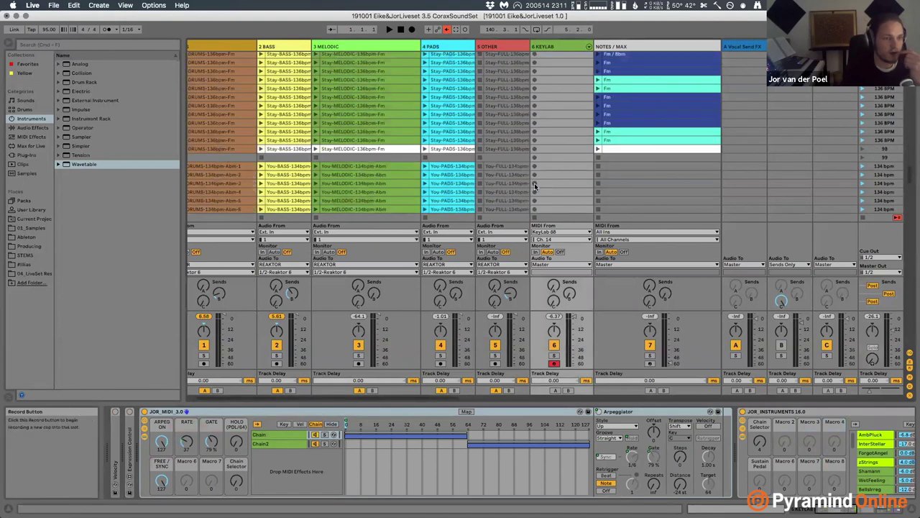
{"action": "left_click", "coordinate": [534, 183]}
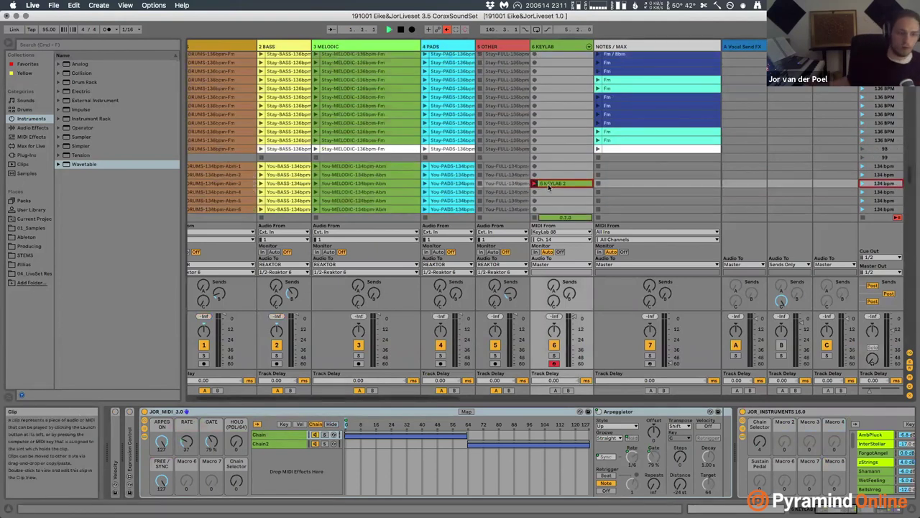
{"action": "key", "text": "shift+Tab"}
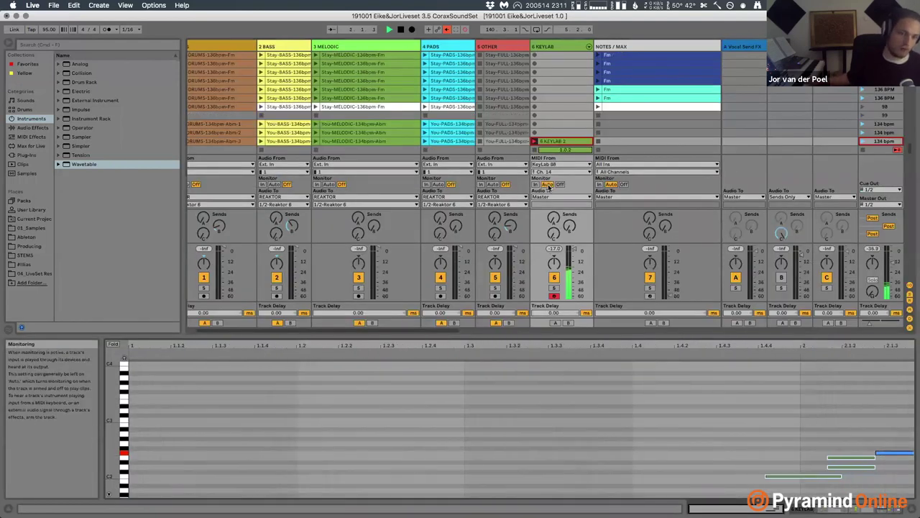
{"action": "key", "text": "space"}
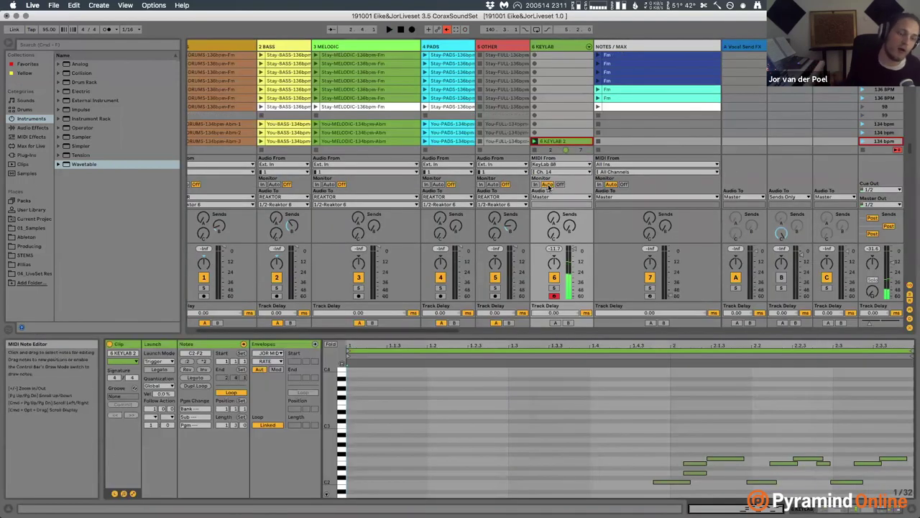
Select the recorded notes as a group, and transpose only the high note starting just after 2.1.2 to F#2.
{"action": "left_click_drag", "start_coordinate": [651, 394], "coordinate": [895, 495]}
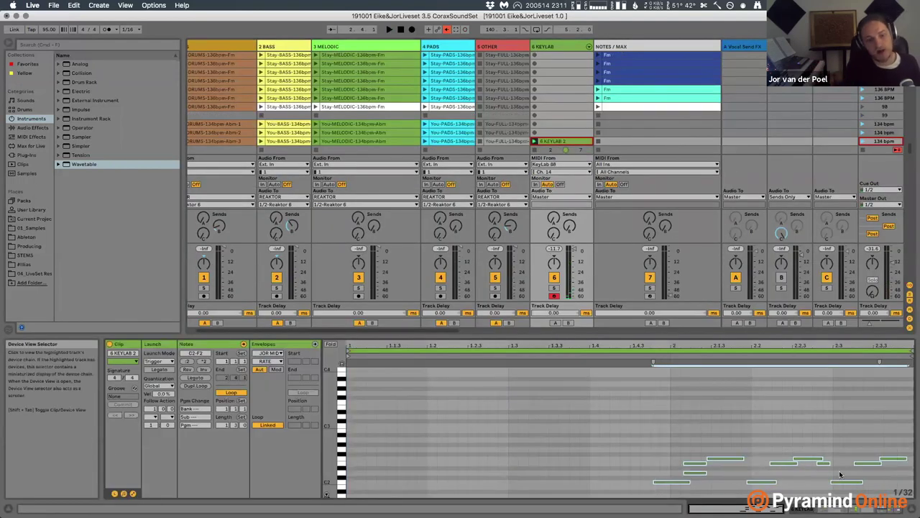
{"action": "left_click", "coordinate": [719, 454]}
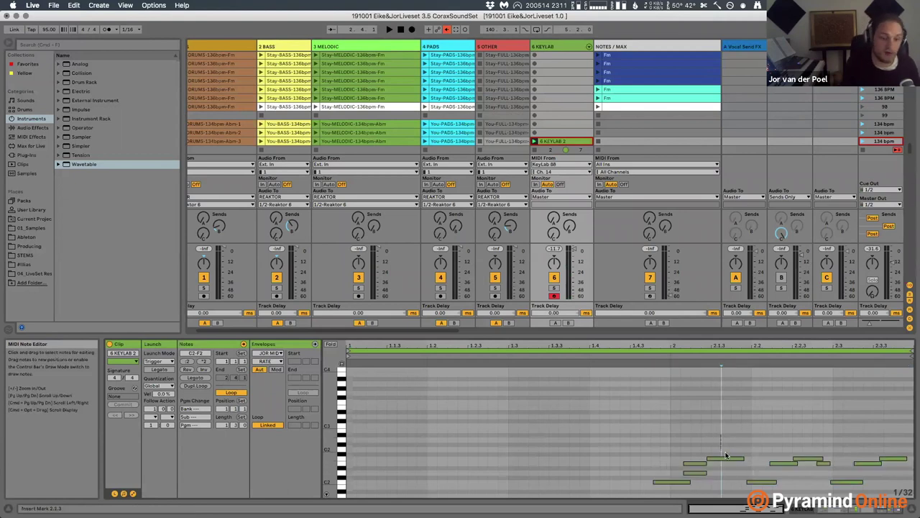
{"action": "left_click", "coordinate": [720, 457]}
{"action": "key", "text": "shift+Up"}
{"action": "key", "text": "shift+Down"}
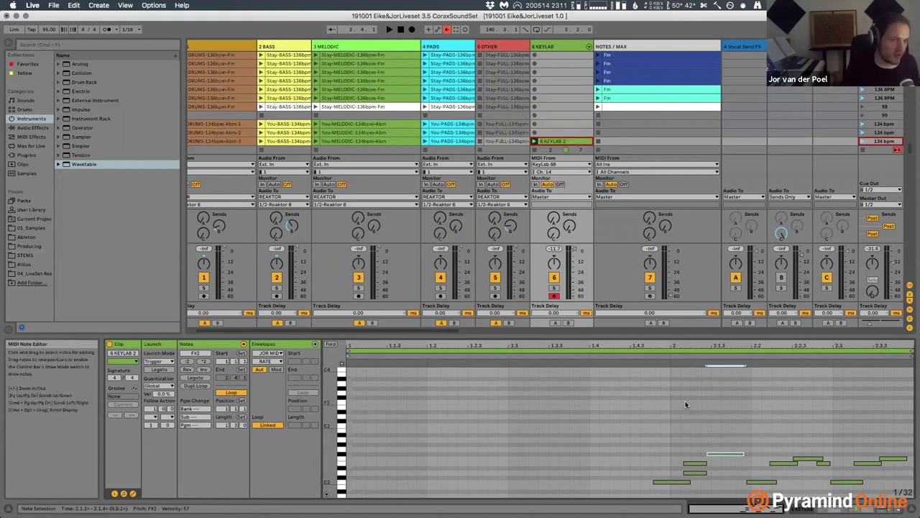
Select all notes in the recorded 6 KEYLAB clip, and delete the clip from its slot.
{"action": "left_click_drag", "start_coordinate": [627, 424], "coordinate": [911, 499]}
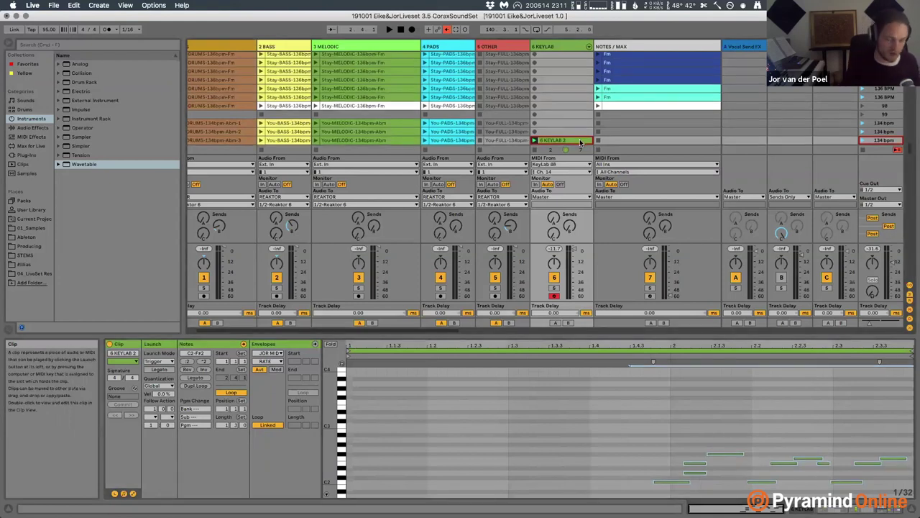
{"action": "key", "text": "shift+Tab"}
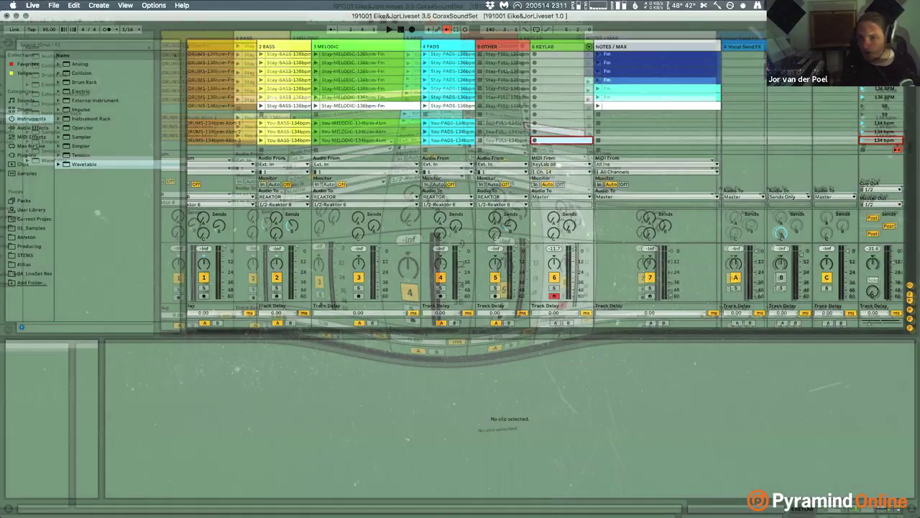